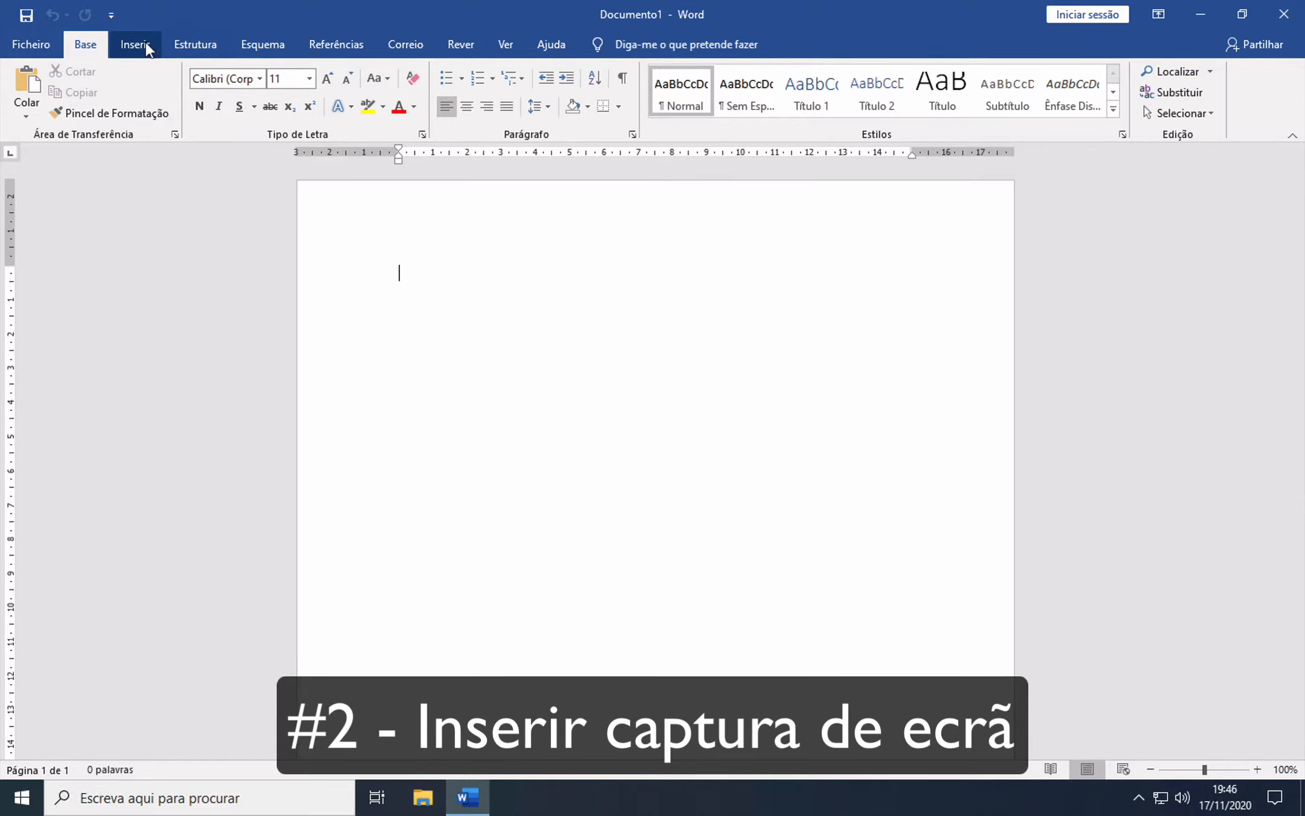
Write the title line "Tutorial sobre Windows 10" in the blank document and start a new paragraph below it
click(147, 48)
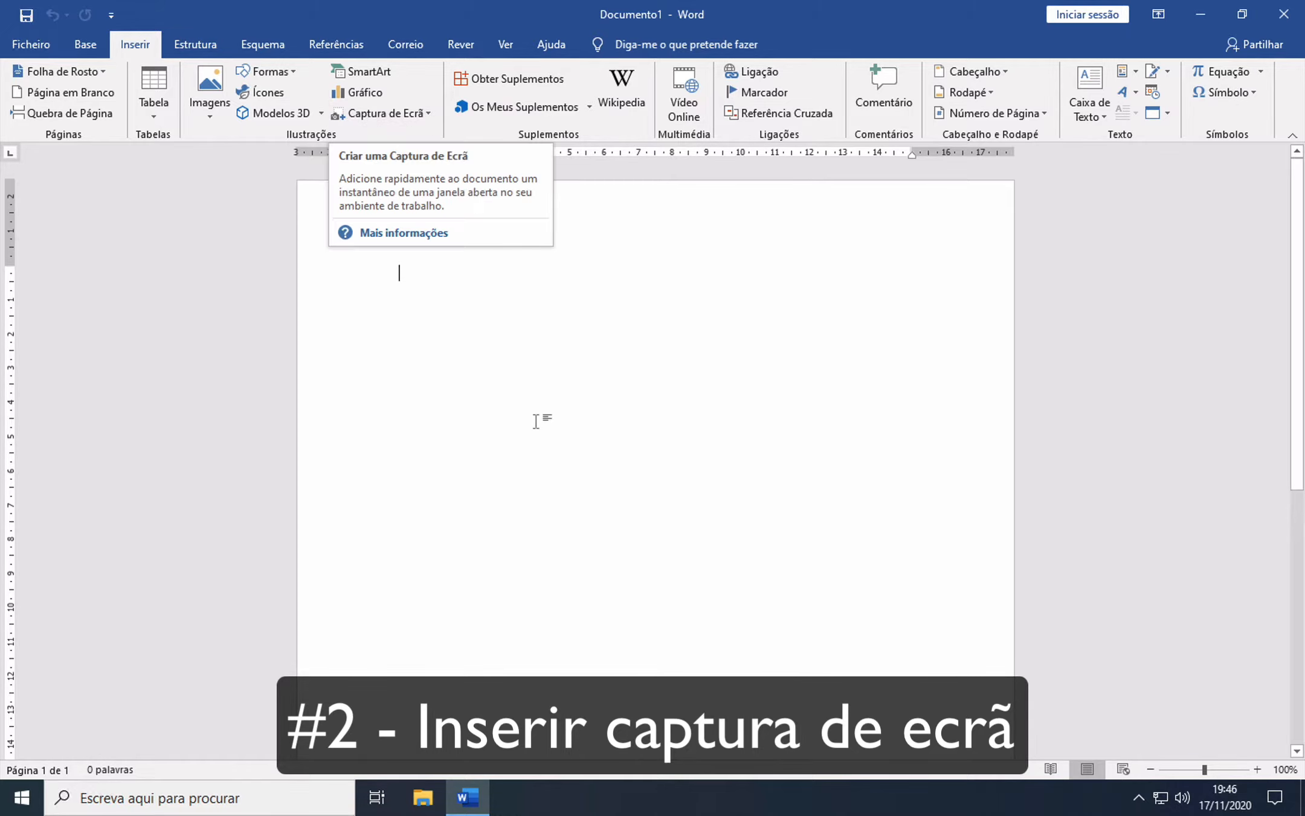
text(Esto)
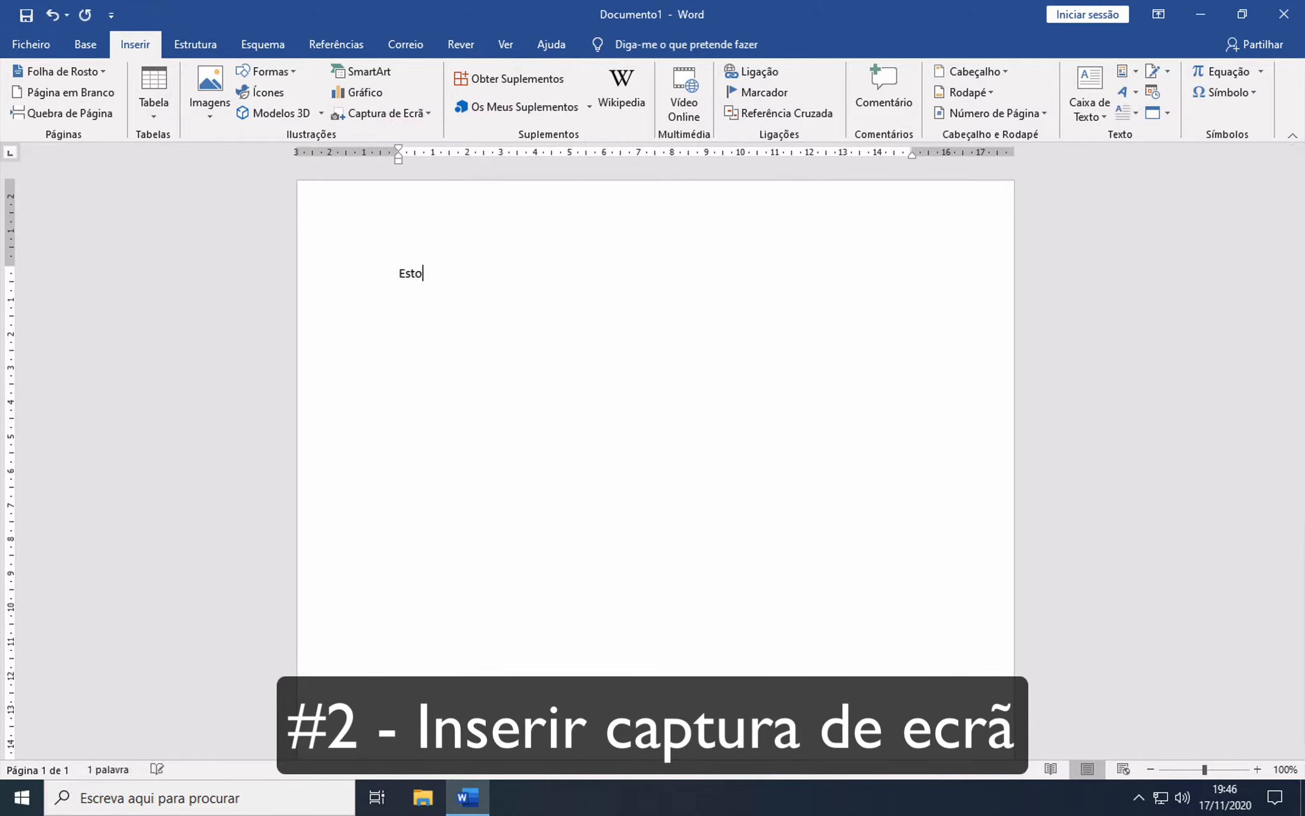
text(u a fazer um)
click(37, 243)
text(Tutorial sobre Windows 10)
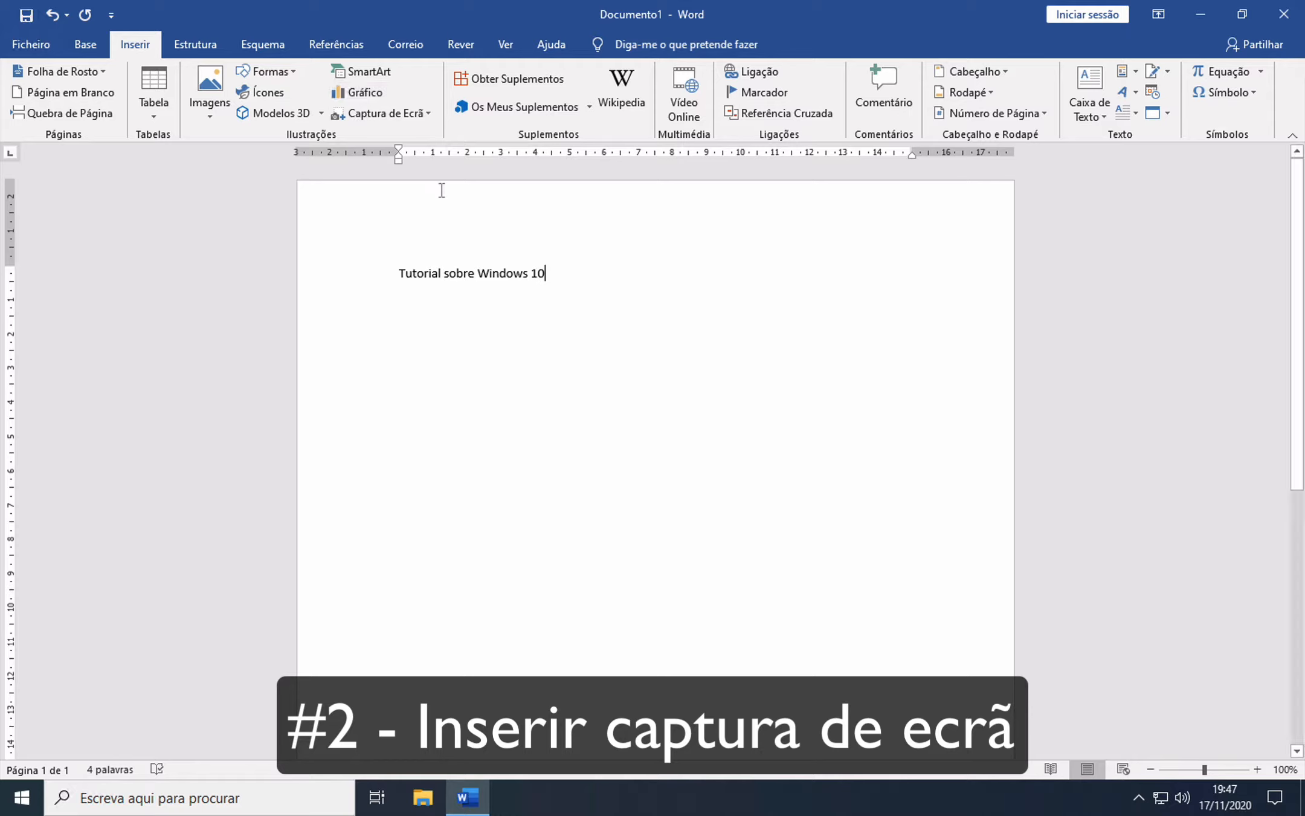
key(Return)
Insert a screen clipping of the desktop's lower strip with the full-width Windows taskbar below the title line
click(415, 108)
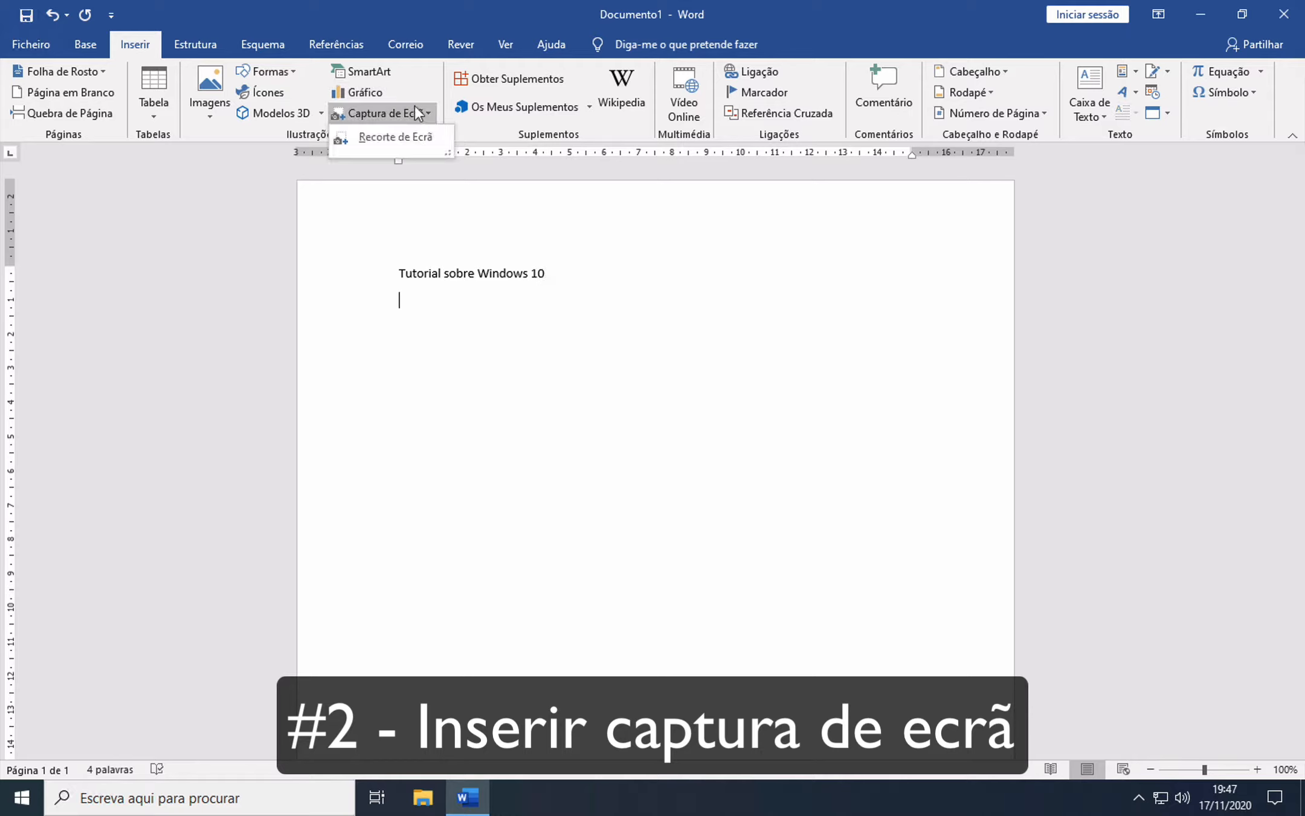
click(398, 141)
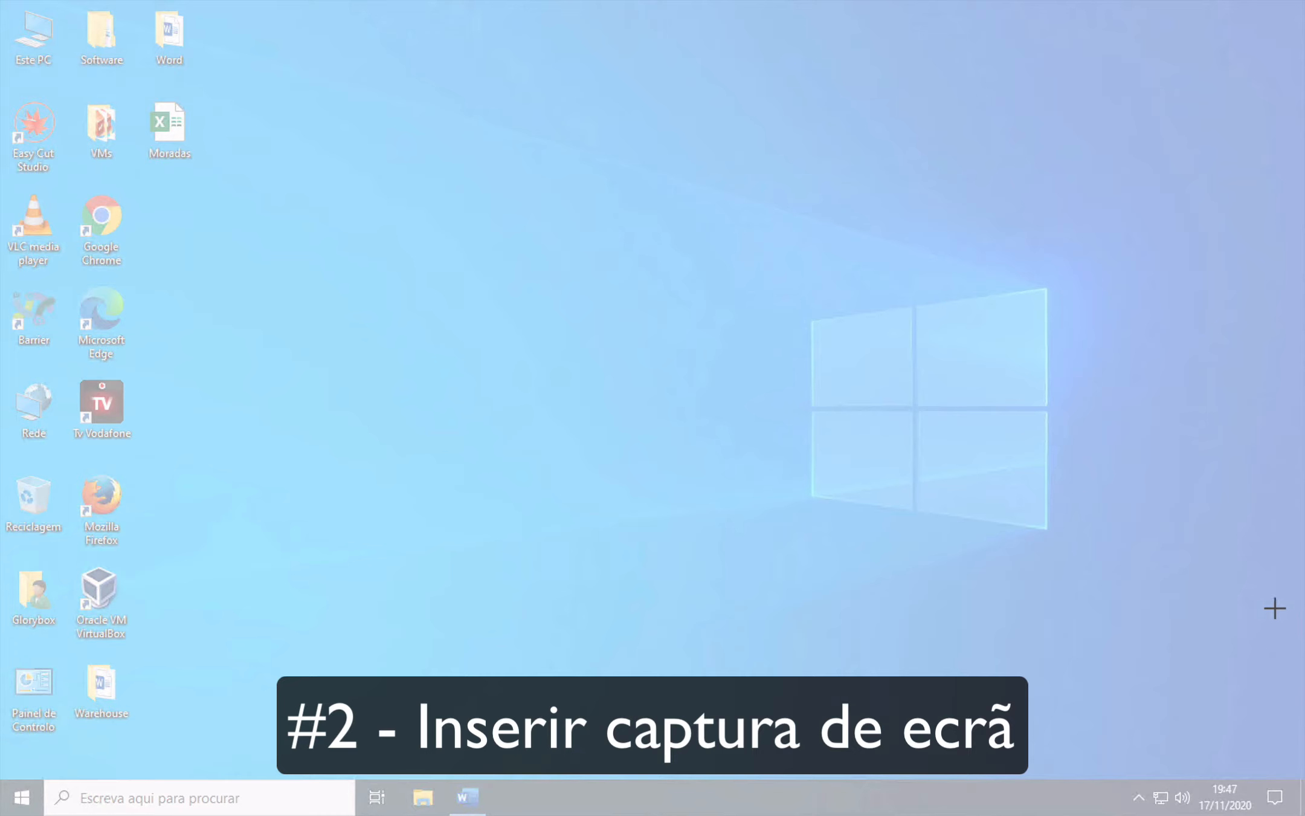
drag(1299, 713, 0, 815)
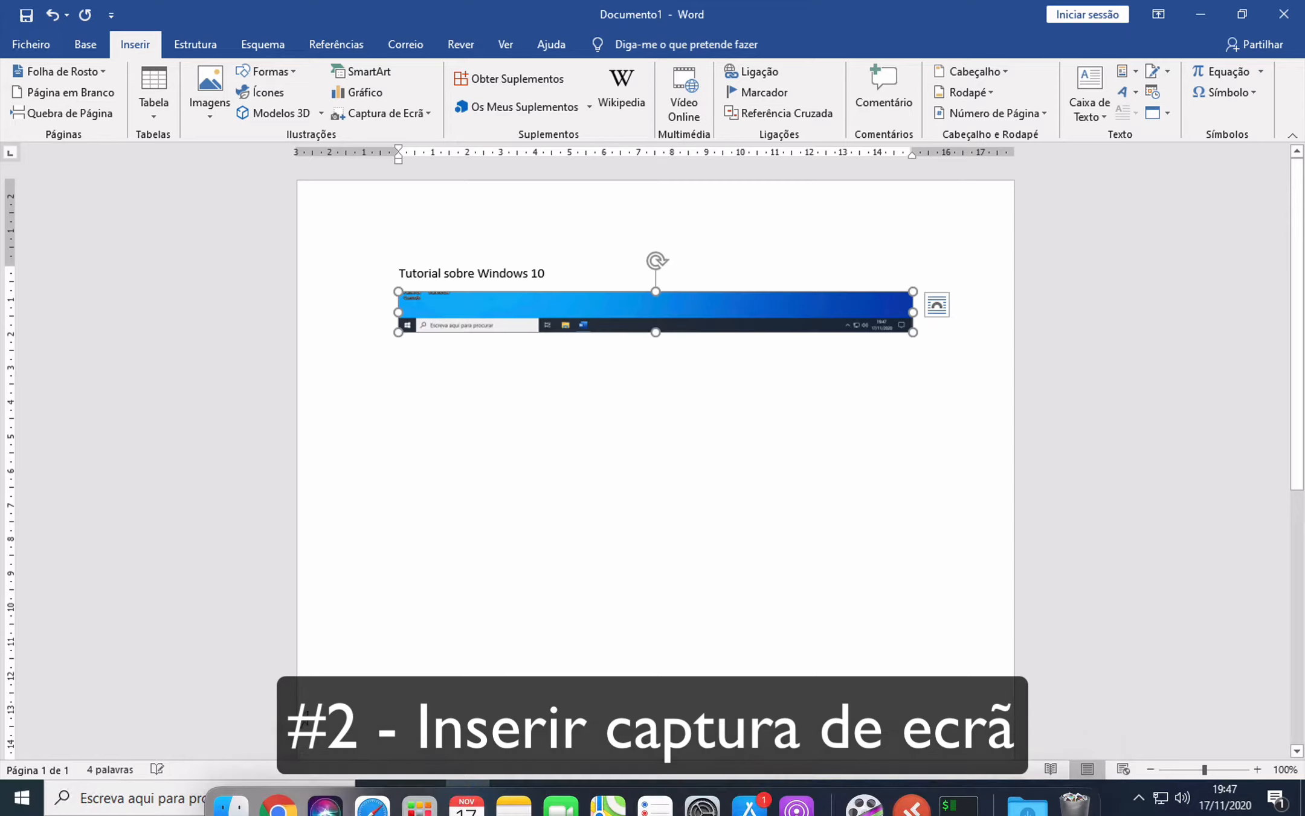
click(950, 327)
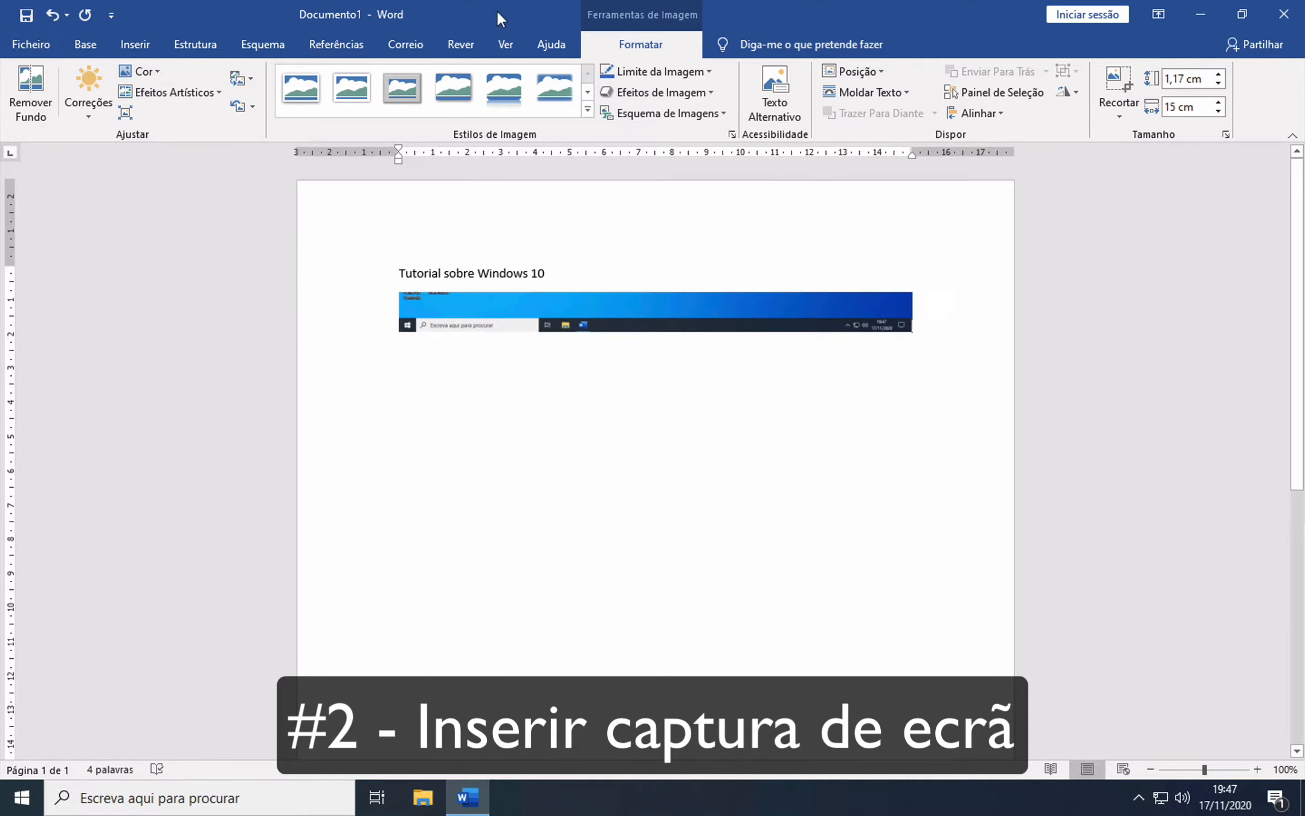
click(144, 49)
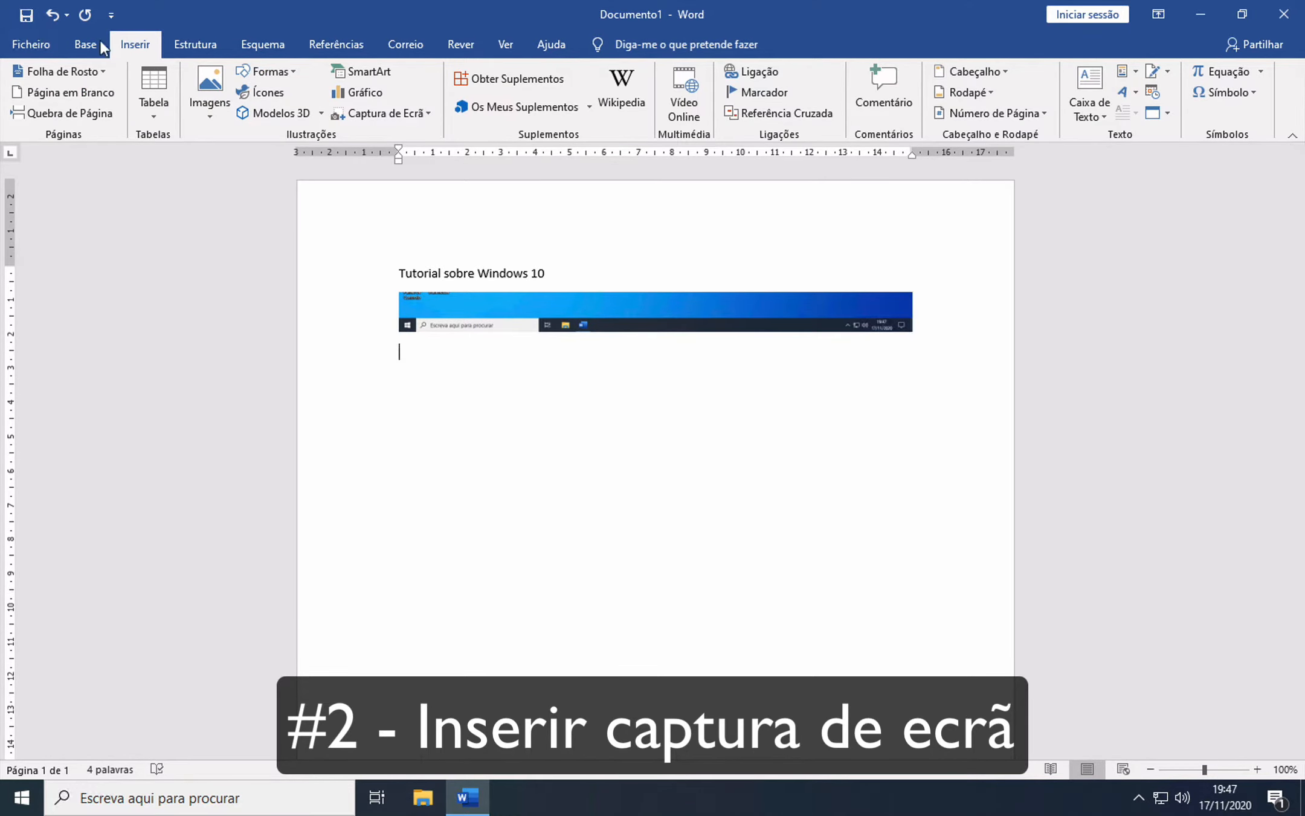
click(431, 115)
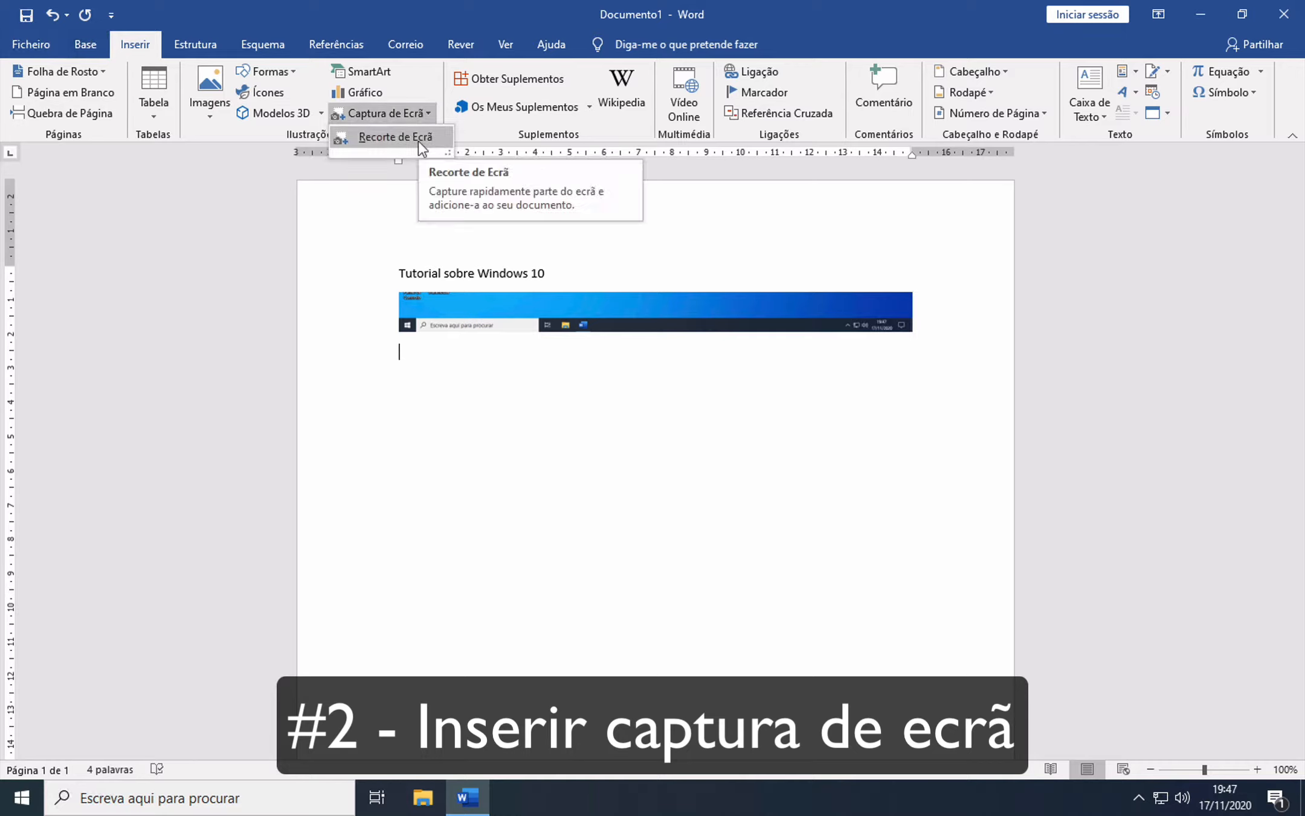
click(393, 115)
click(390, 114)
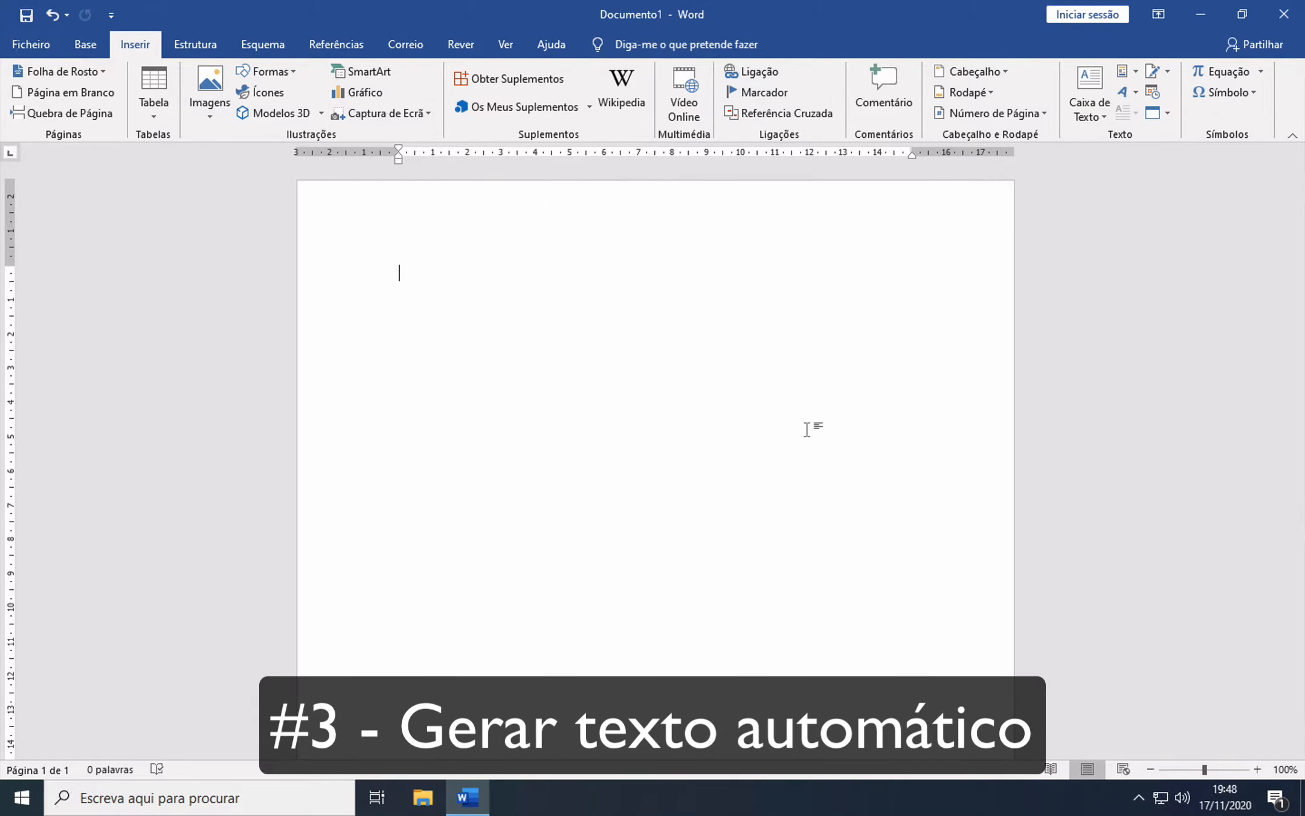
Generate three paragraphs of sample text in the empty document with the formula =rand(3, 4)
click(85, 44)
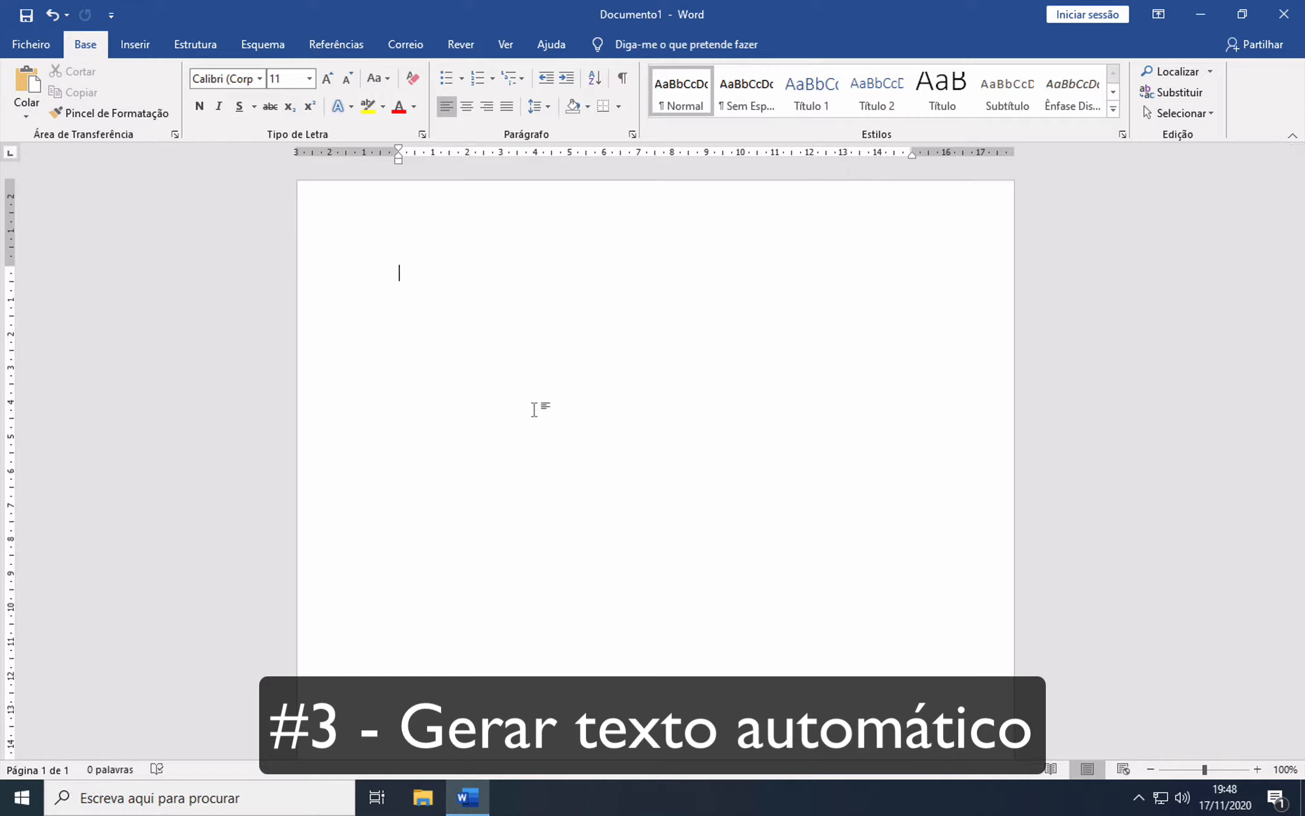
text(=rand()
text(3, 4))
key(Return)
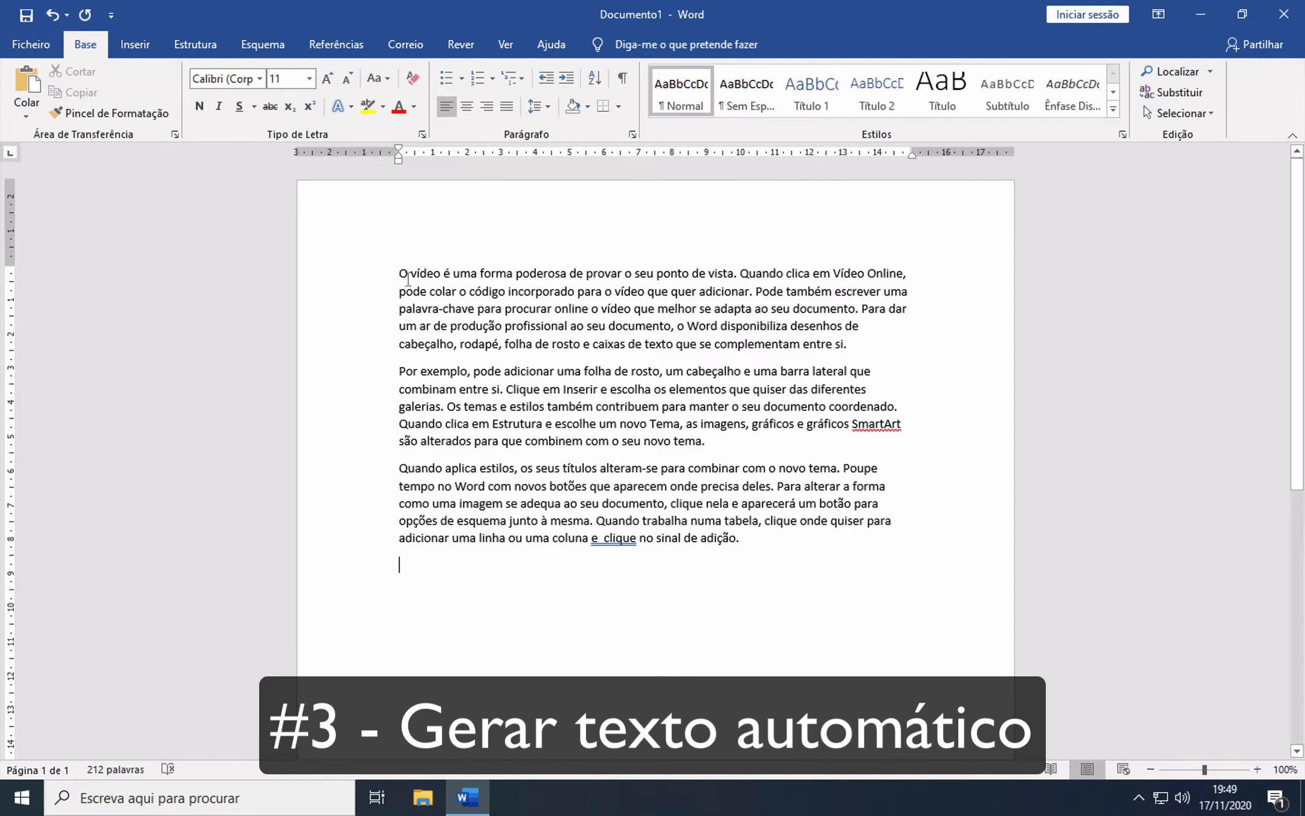
Set the line spacing of all three generated paragraphs to "1,5 linhas"
drag(399, 273, 809, 539)
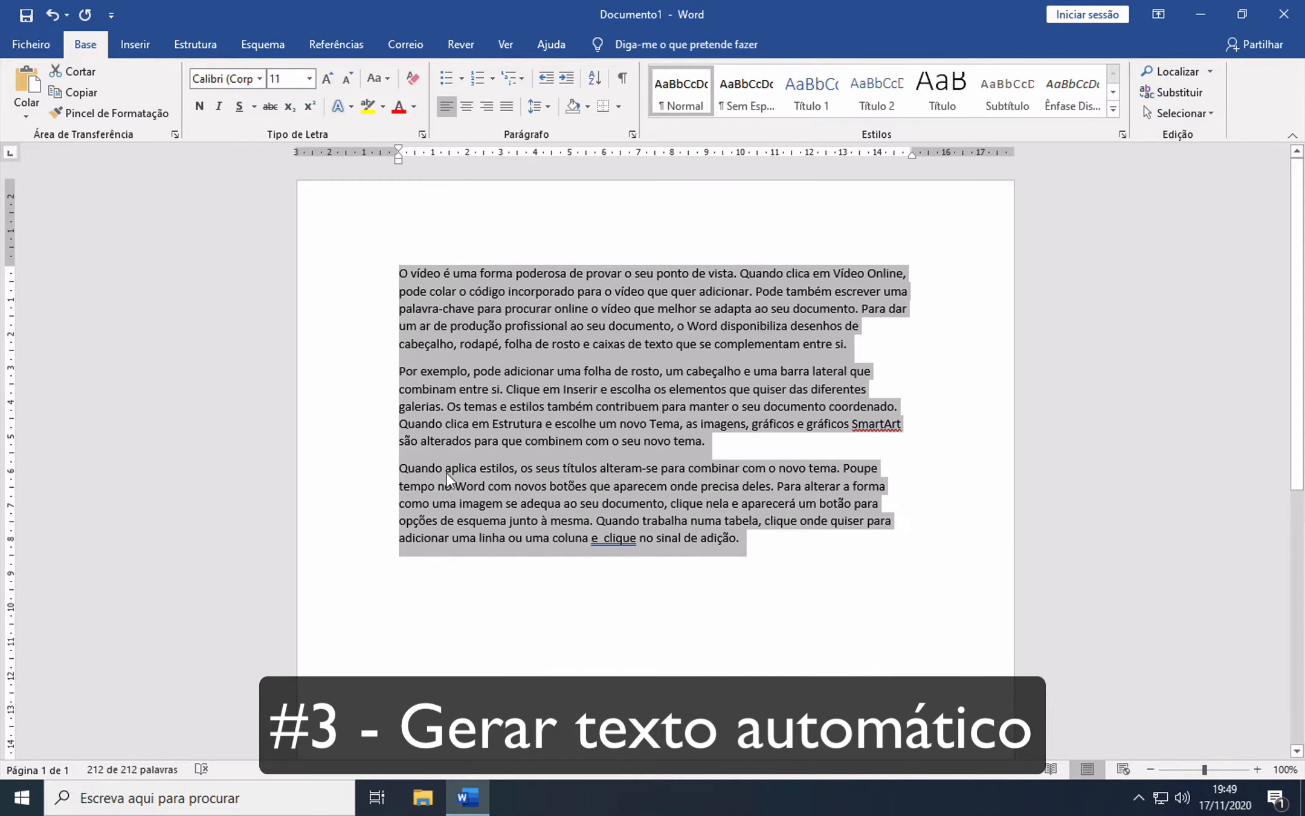
click(633, 135)
click(733, 426)
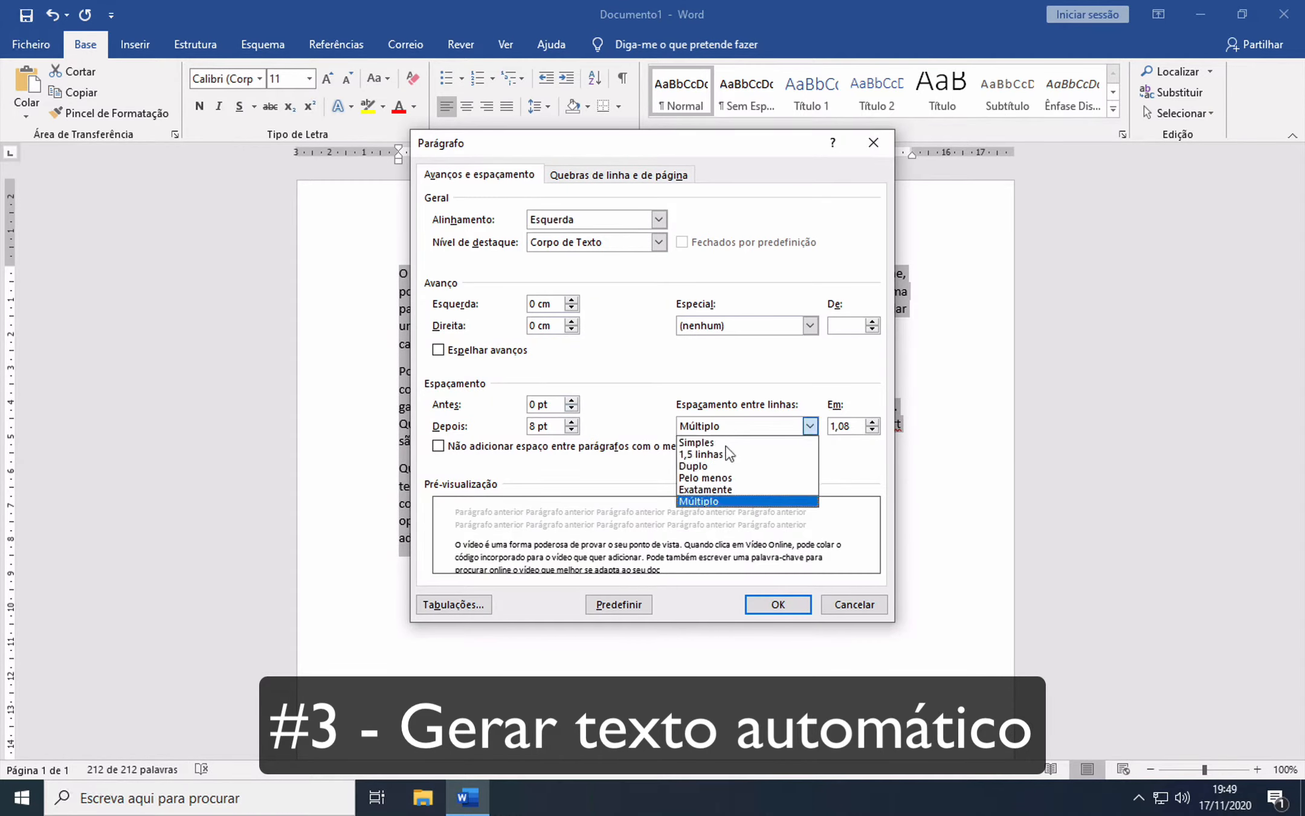
click(727, 453)
click(782, 604)
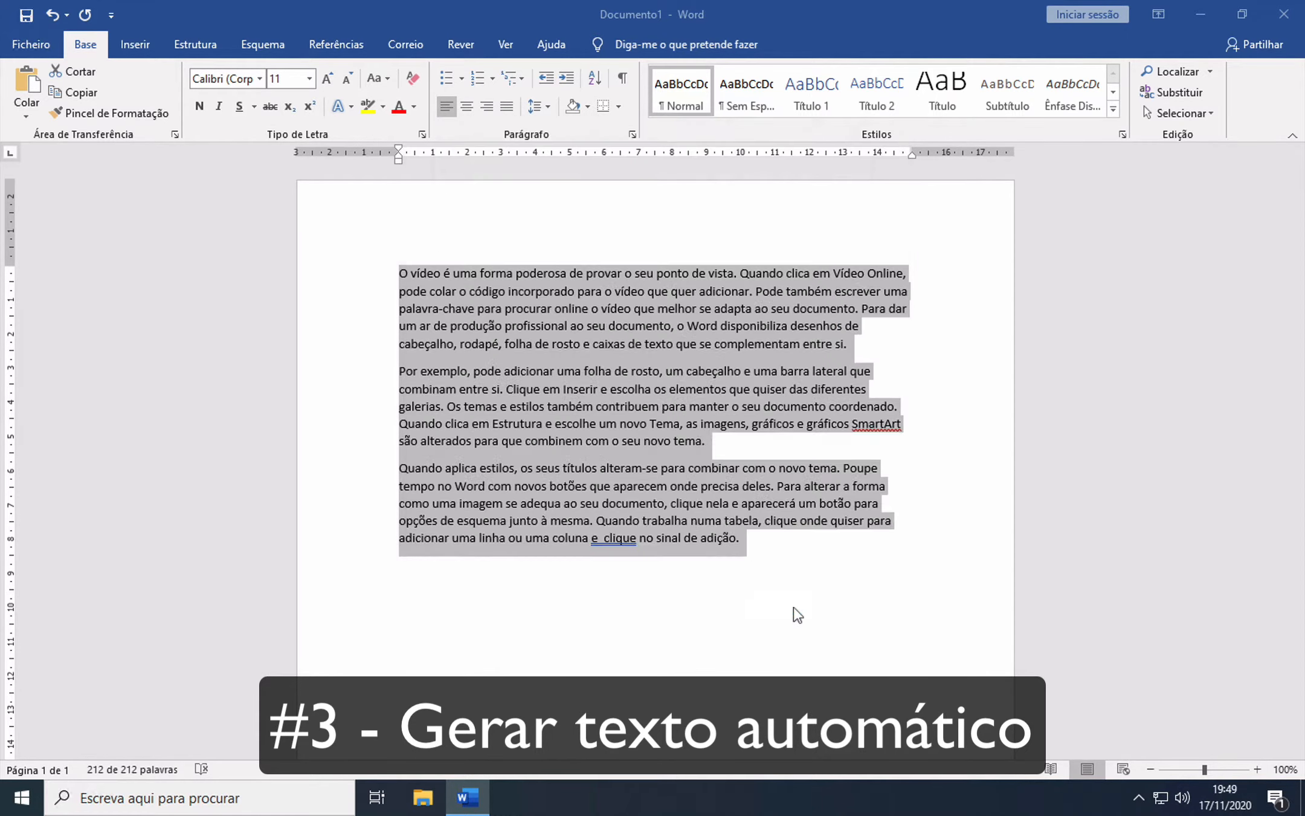
Delete the sample text and generate Lorem ipsum filler in its place with the formula =lorem(3, 4)
click(862, 656)
drag(862, 655, 345, 281)
key(Delete)
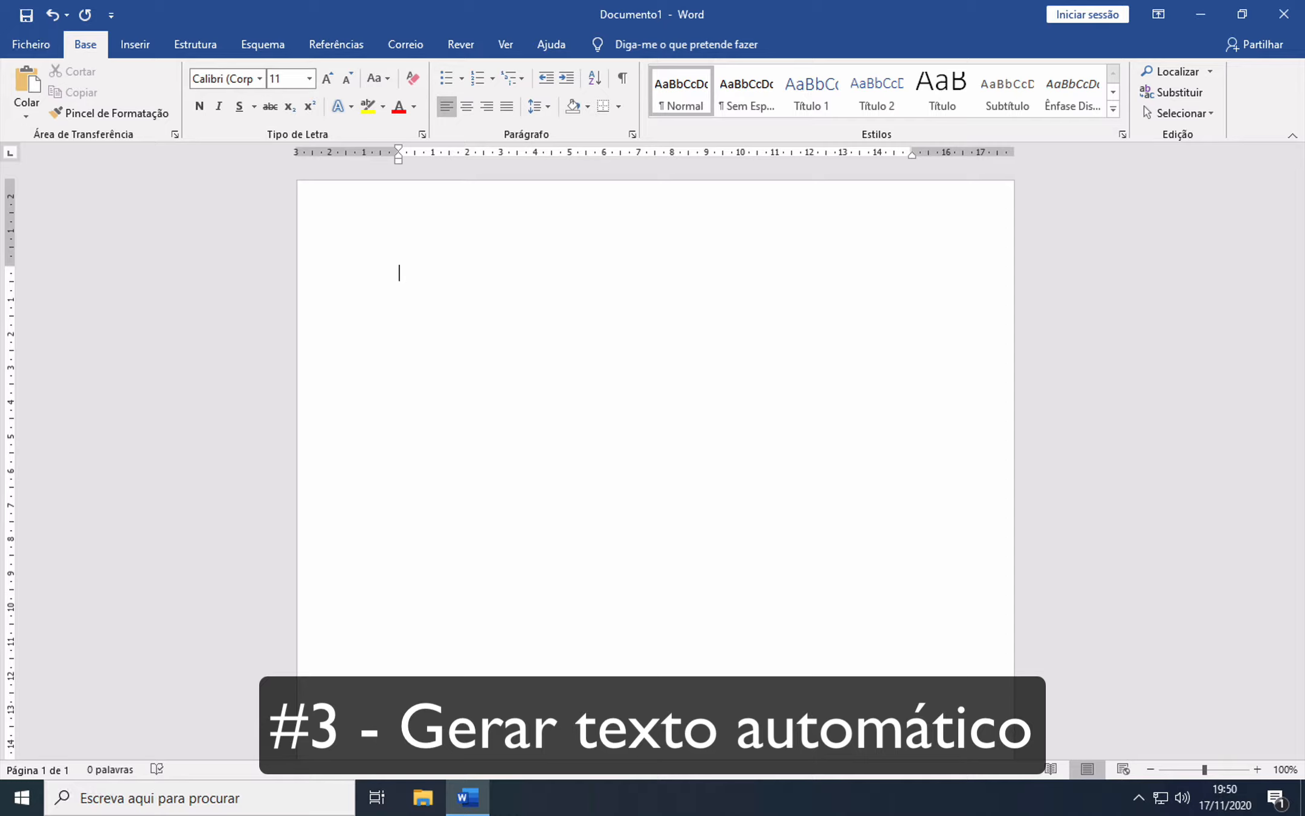
text(=lorem(3, 4))
key(Return)
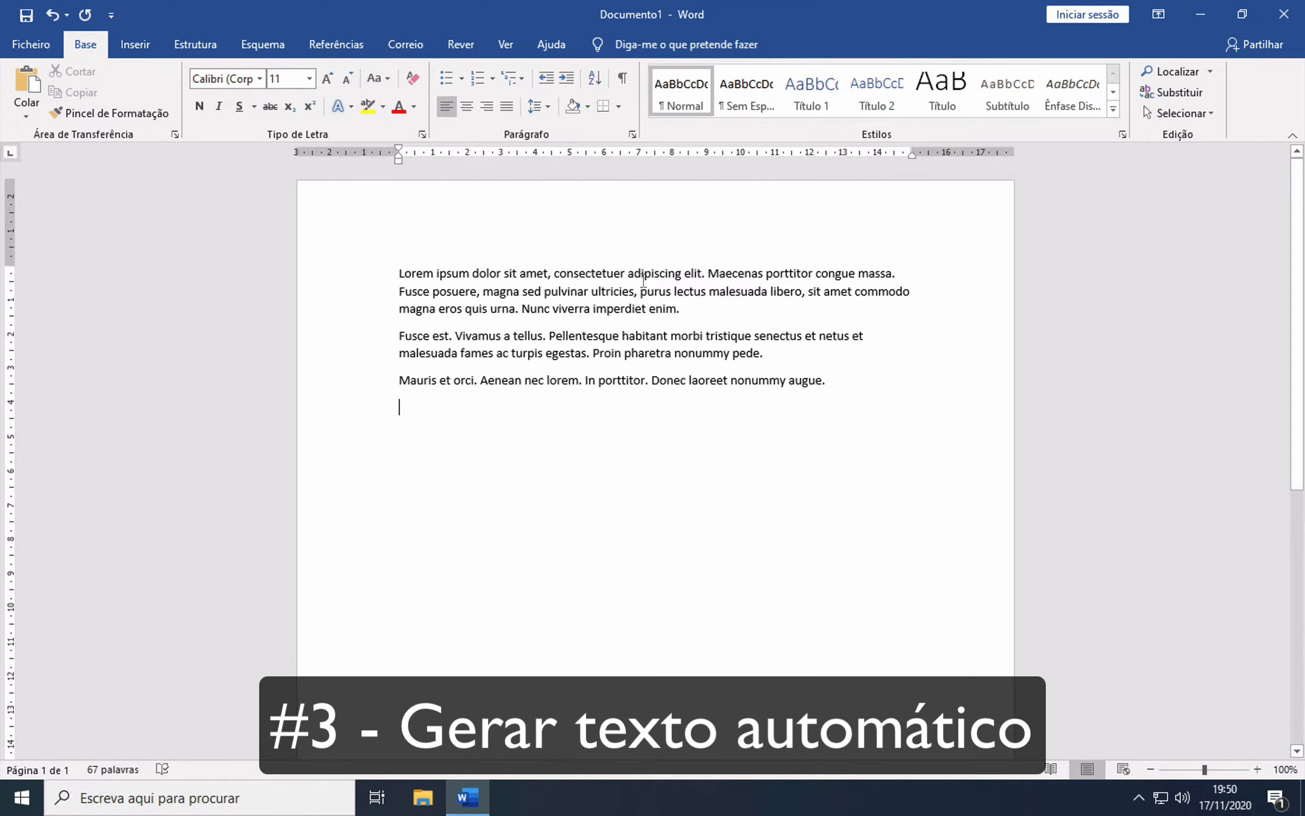
Replace the Lorem ipsum paragraphs with placeholder text generated by the formula =rand.old(3, 4)
drag(846, 392, 355, 280)
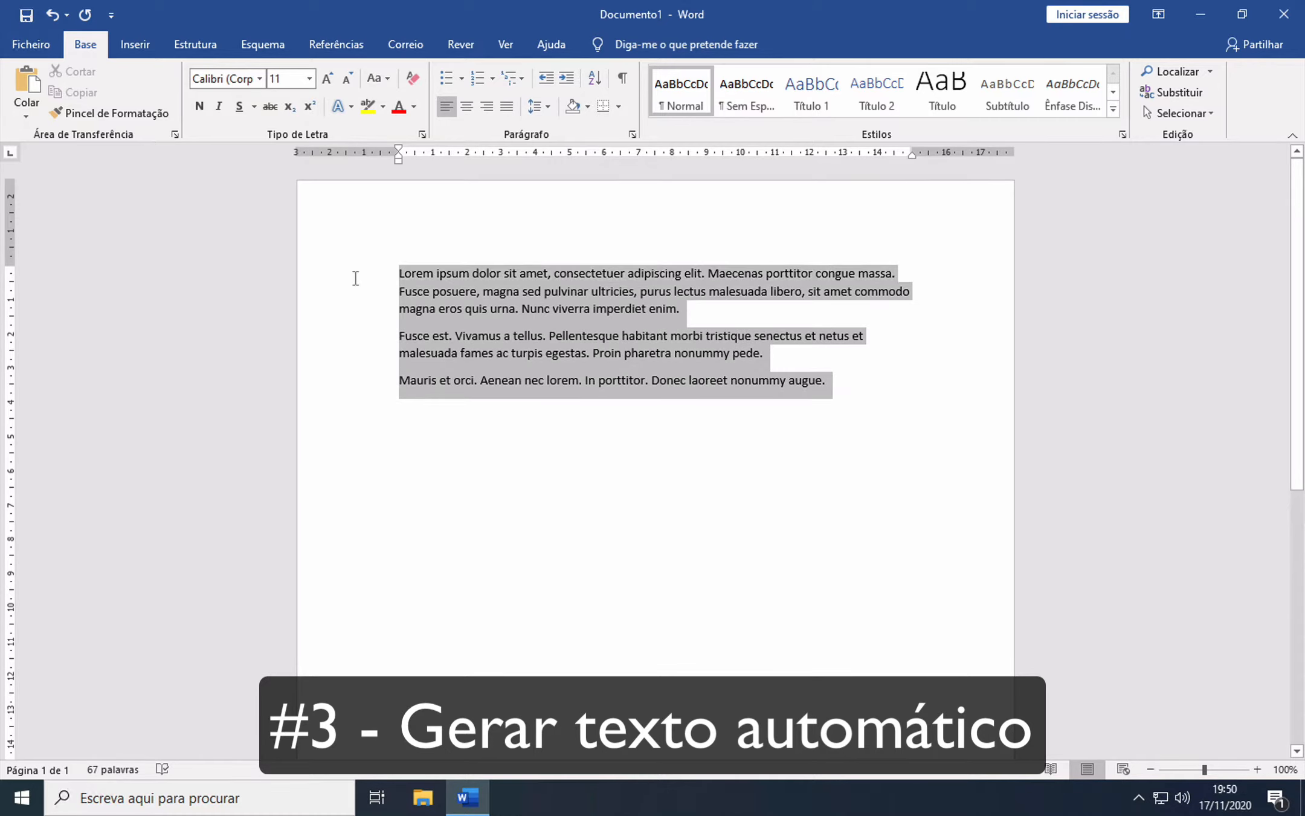
key(Delete)
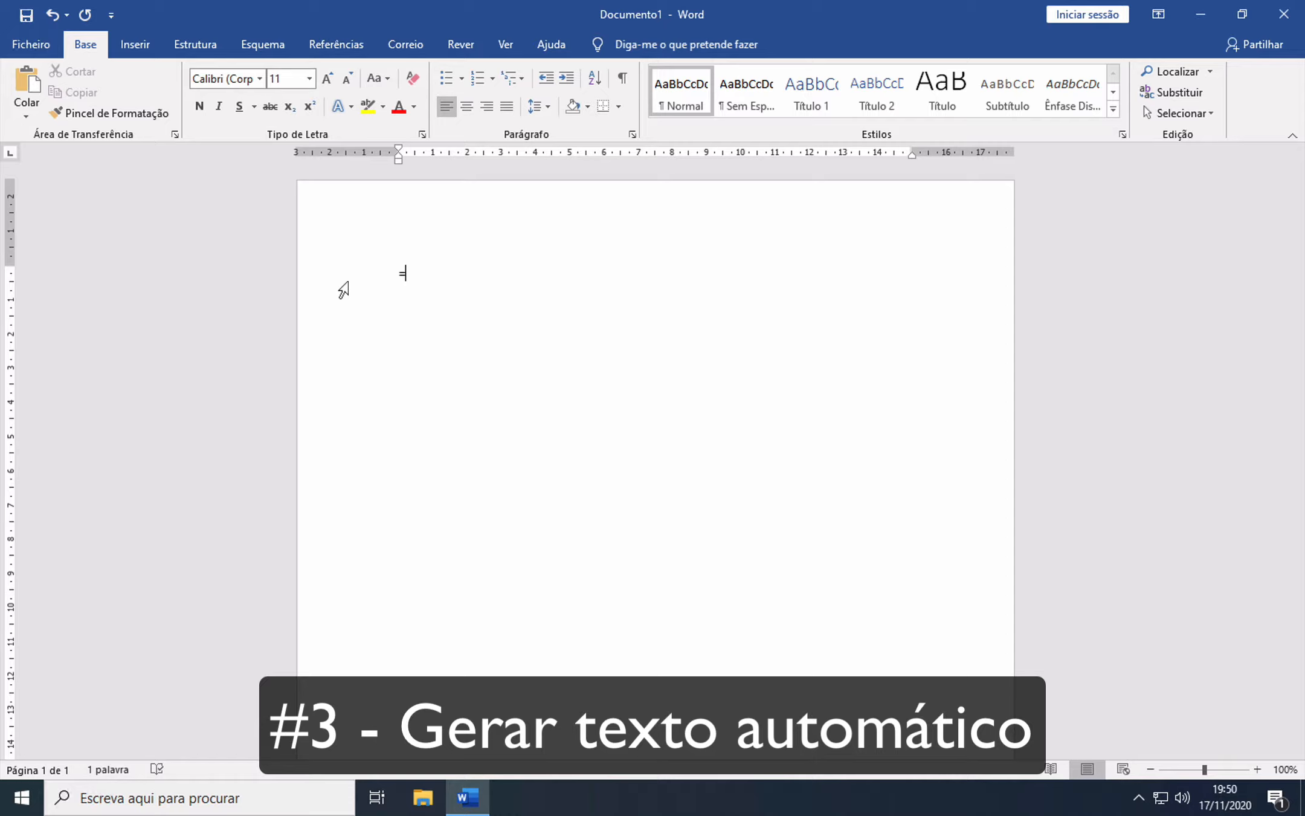
text(=rand.old(3, 4))
key(Return)
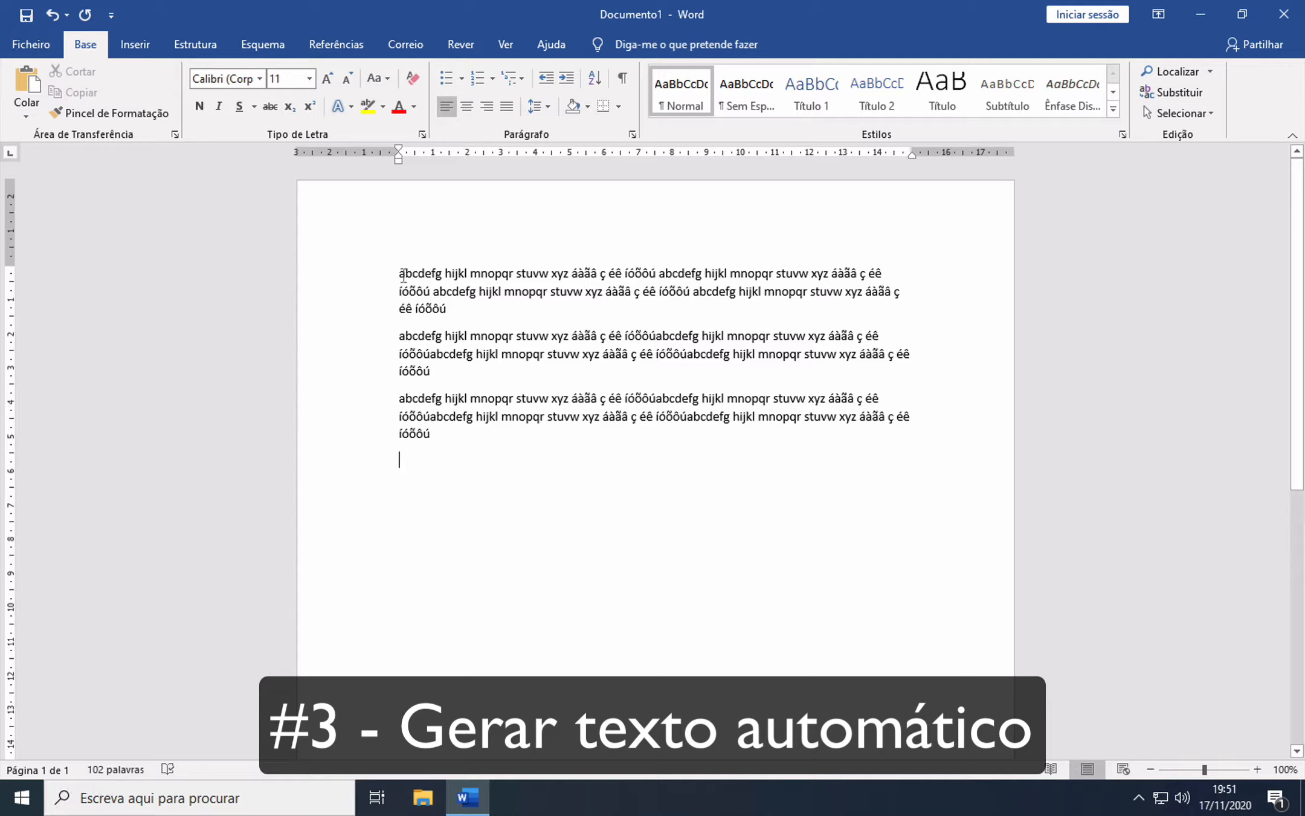
Clear the document and write the sentence "Dicas para o microsoft word imperdíveis"
key(ctrl+a)
key(Delete)
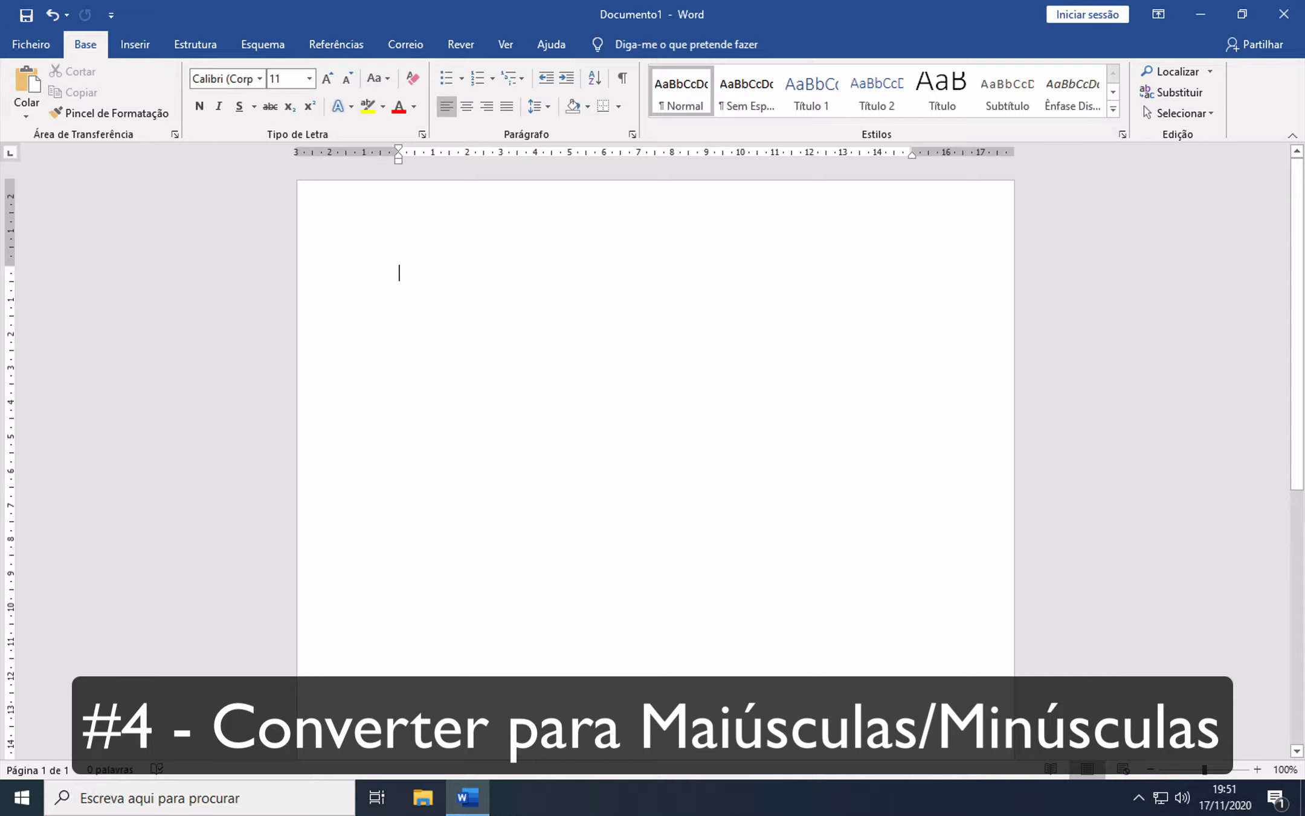
text(Dicas para o micro)
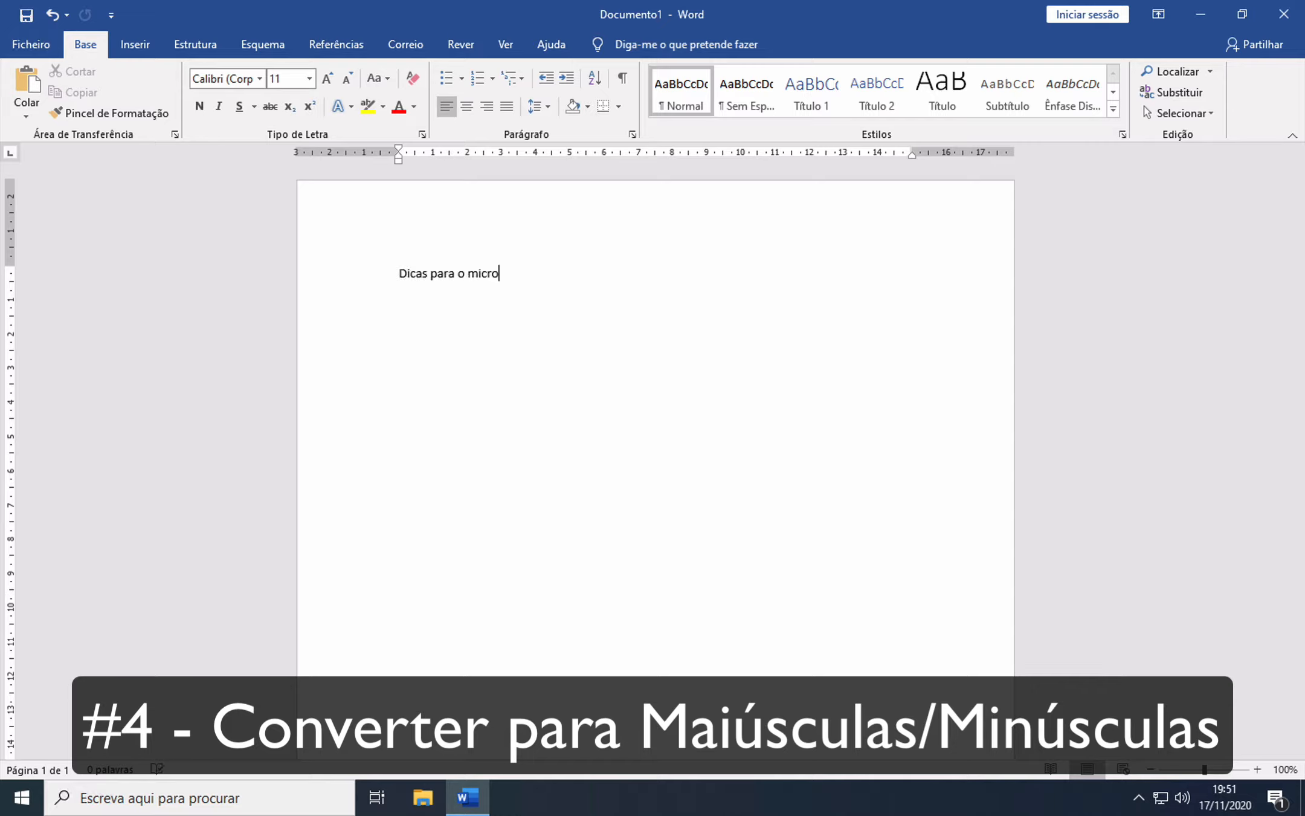
text(soft word imperdíveis)
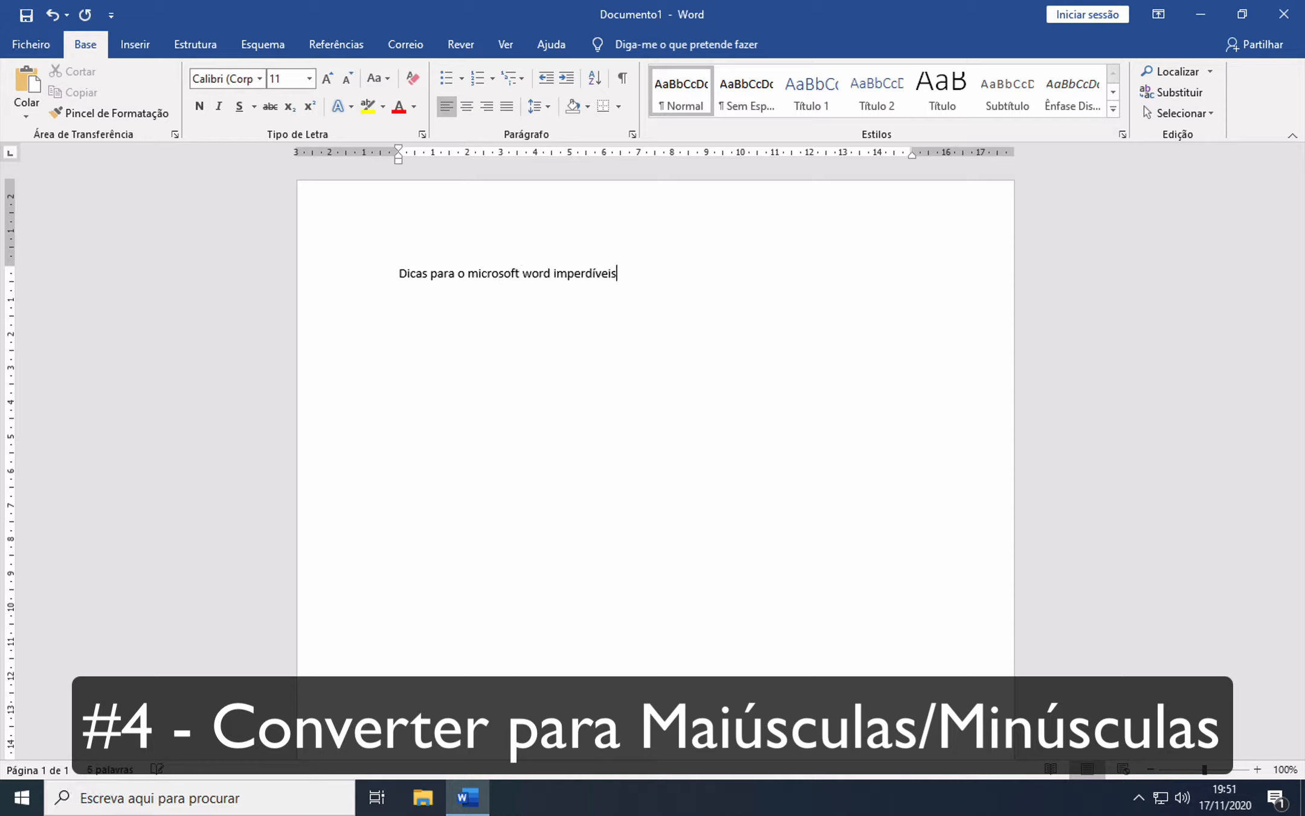
Convert the whole sentence to MAIÚSCULAS, and convert it again to minúsculas
click(283, 272)
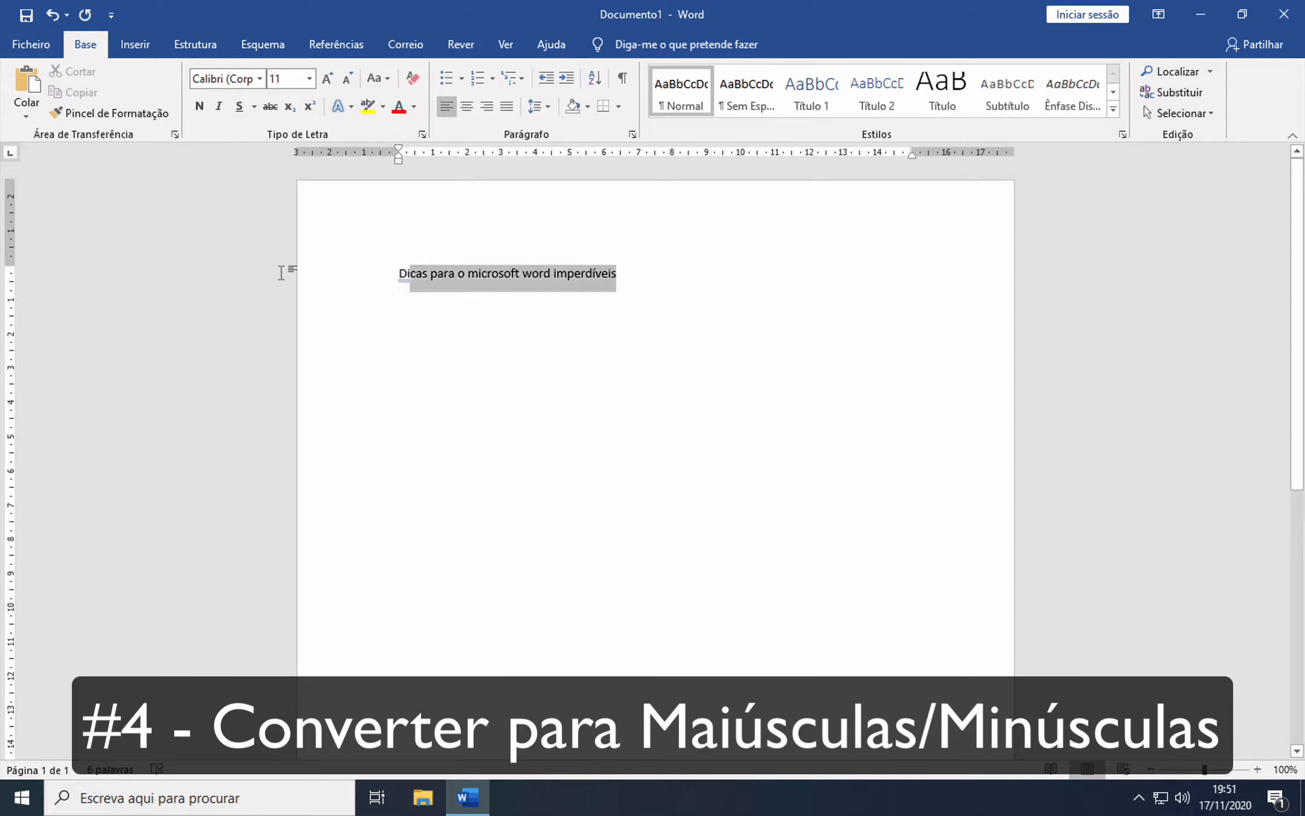
click(377, 78)
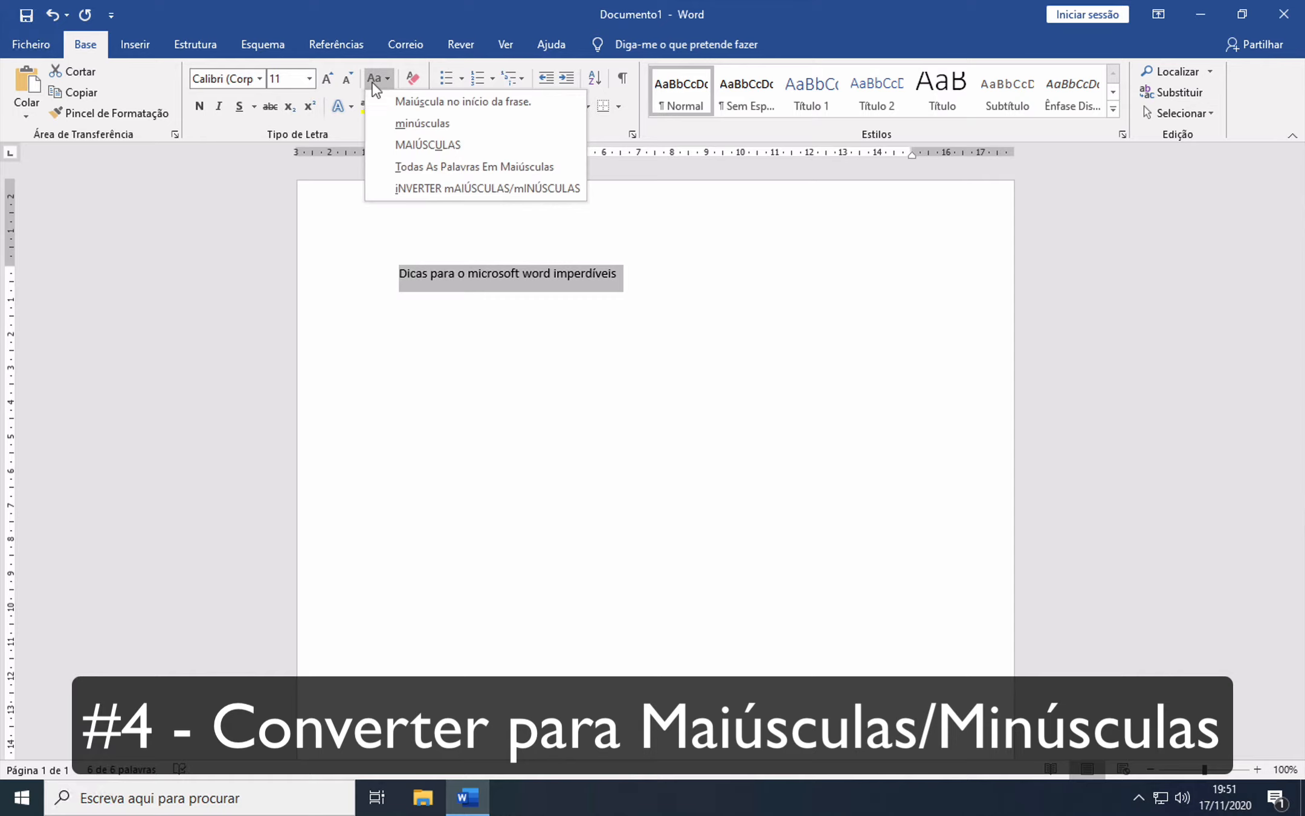
click(421, 142)
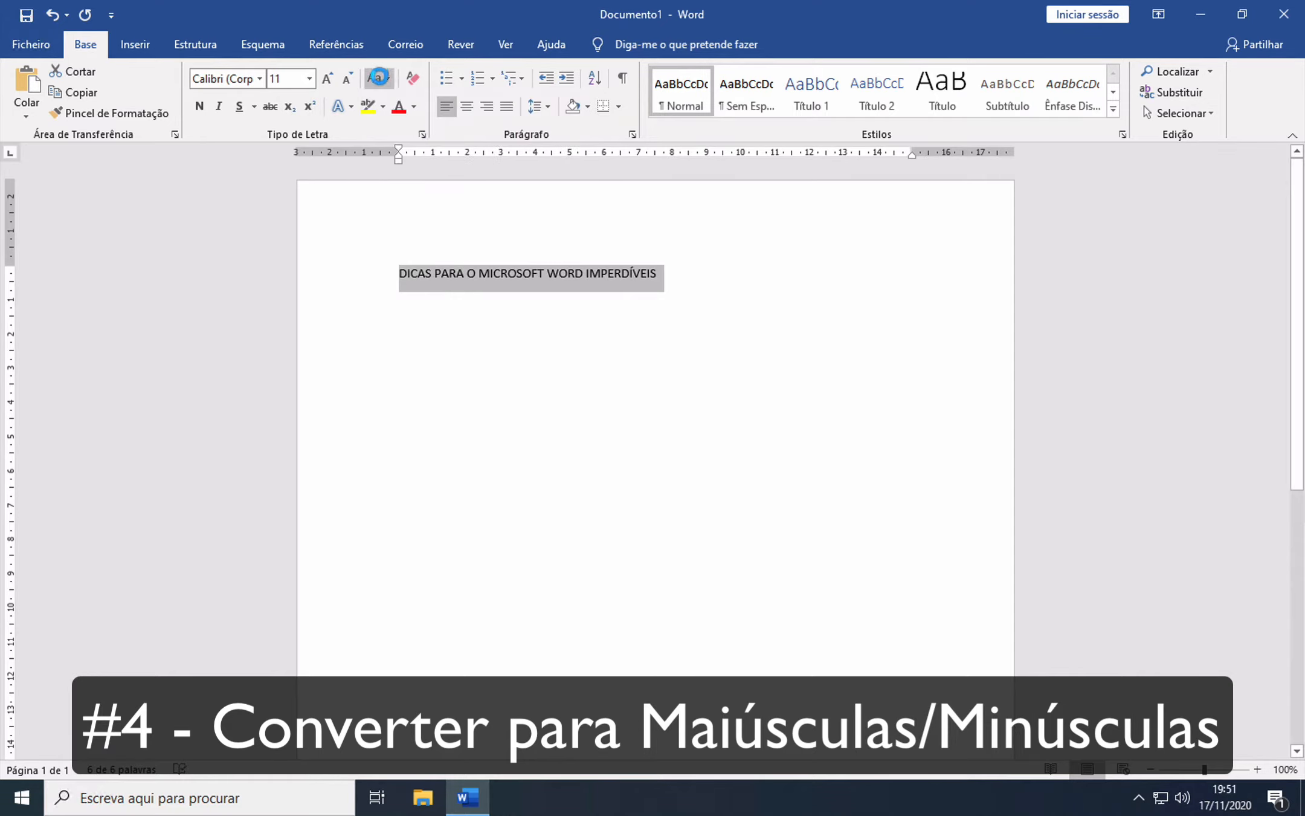
click(378, 78)
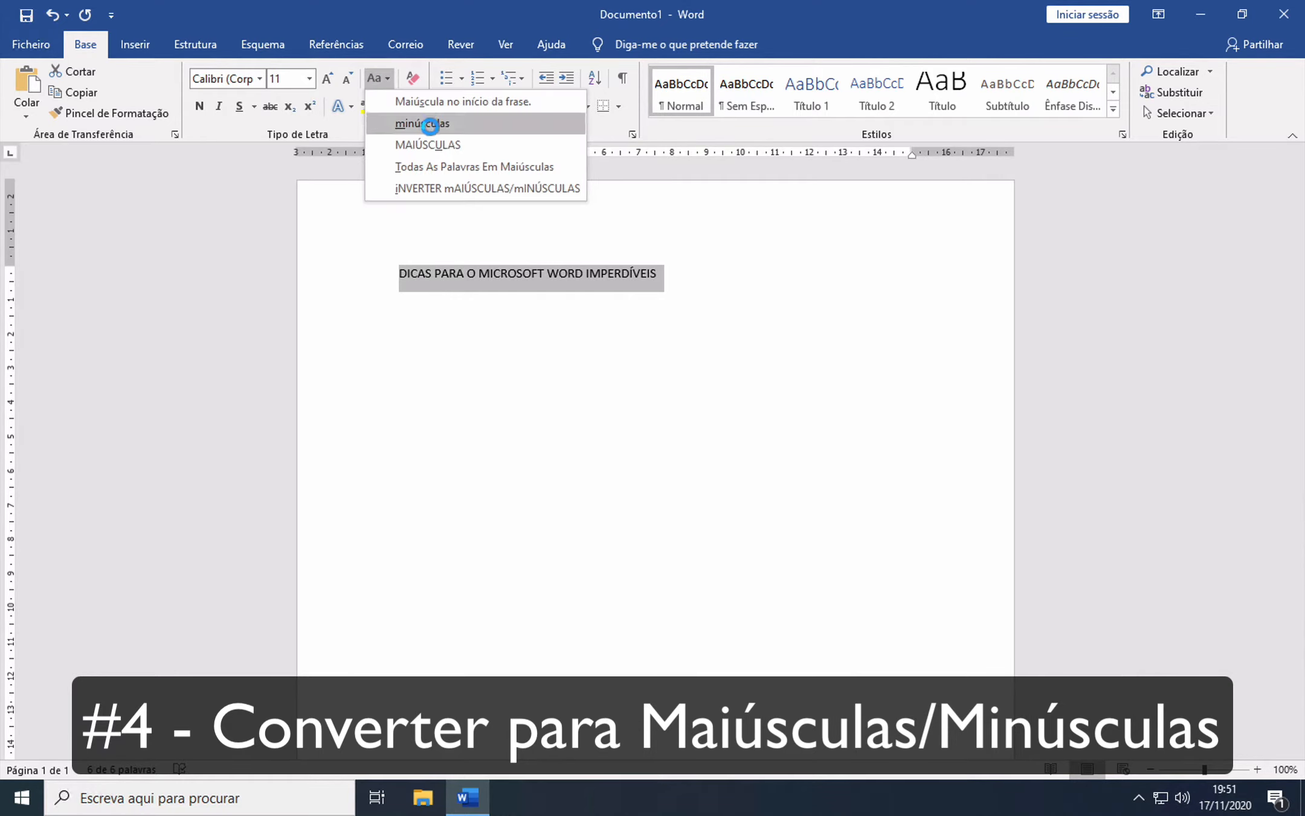
click(431, 123)
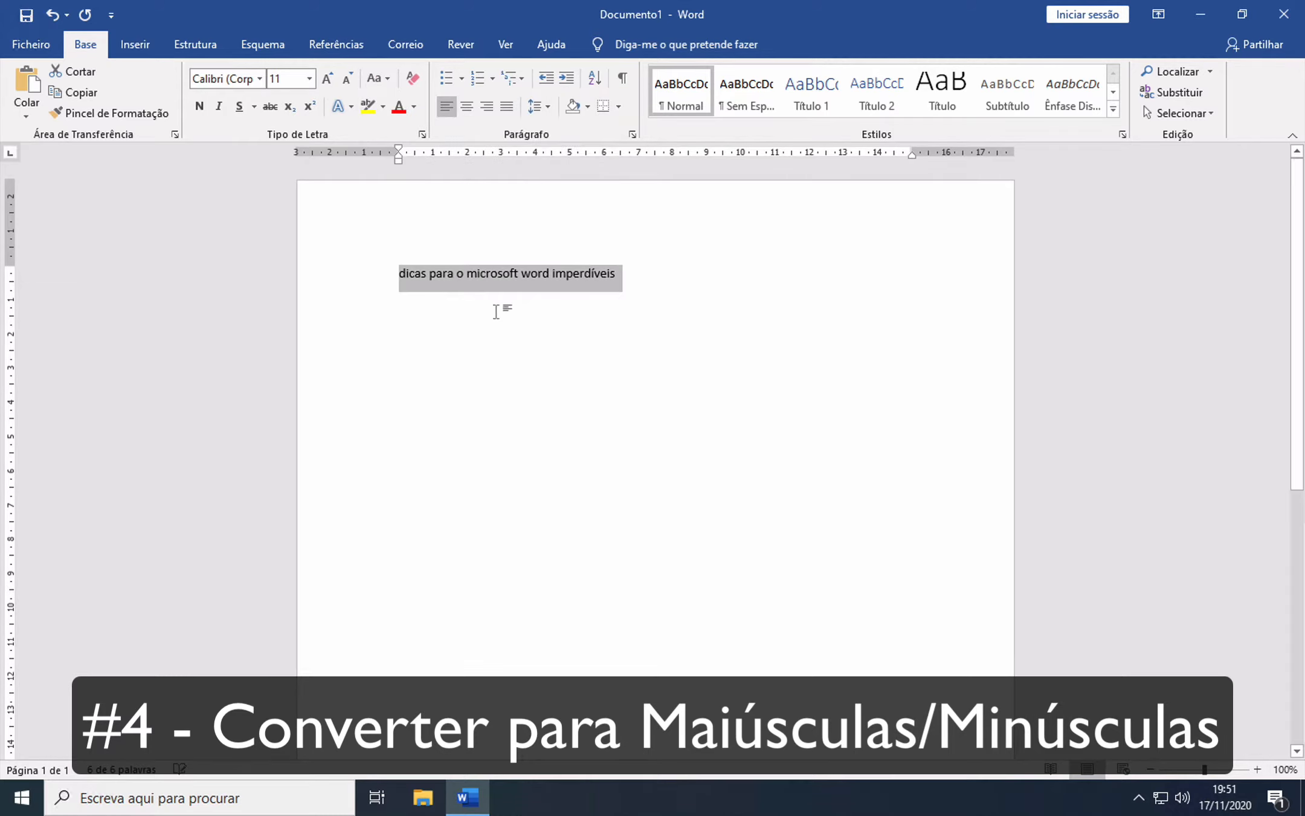
Capitalize the initial letters of "Dicas", "Microsoft" and "Word" by hand in the lowercase sentence
click(407, 275)
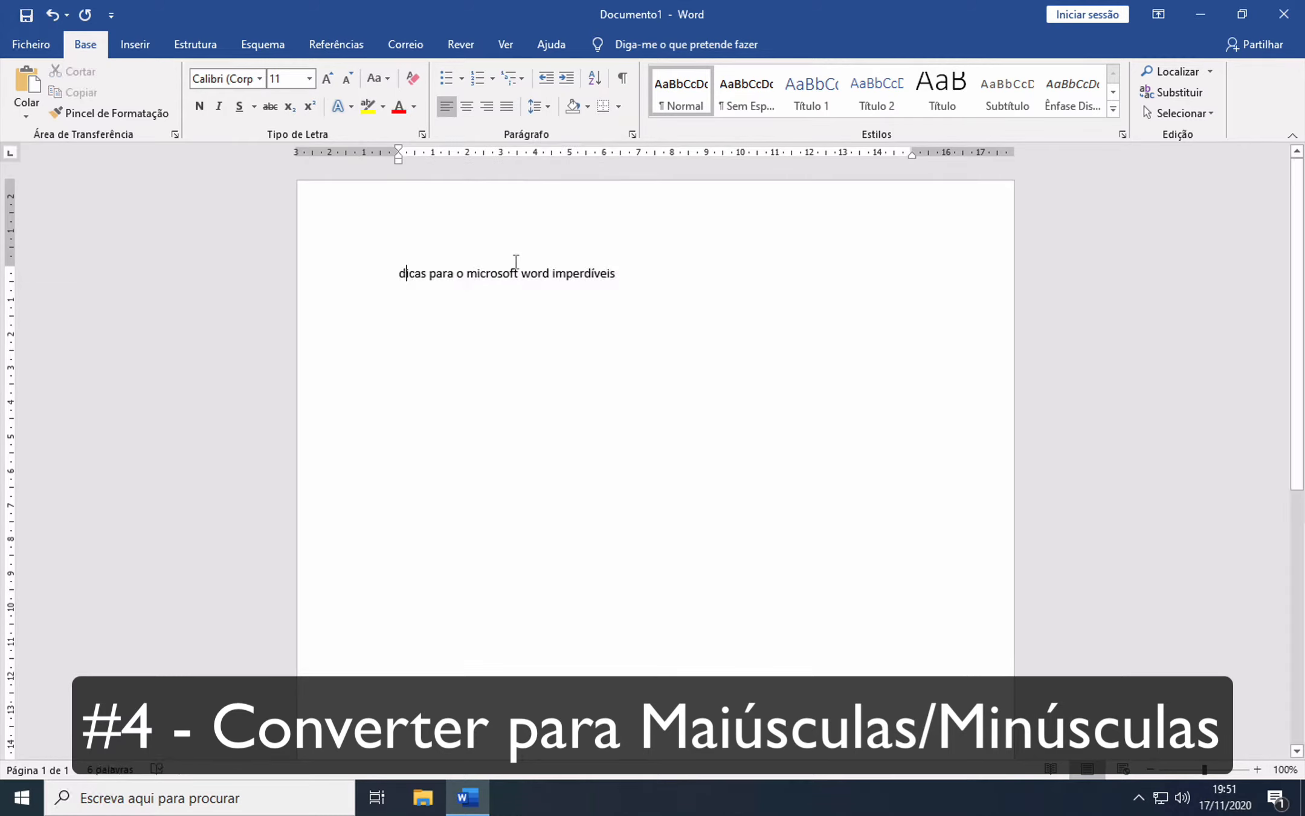
key(BackSpace)
text(D)
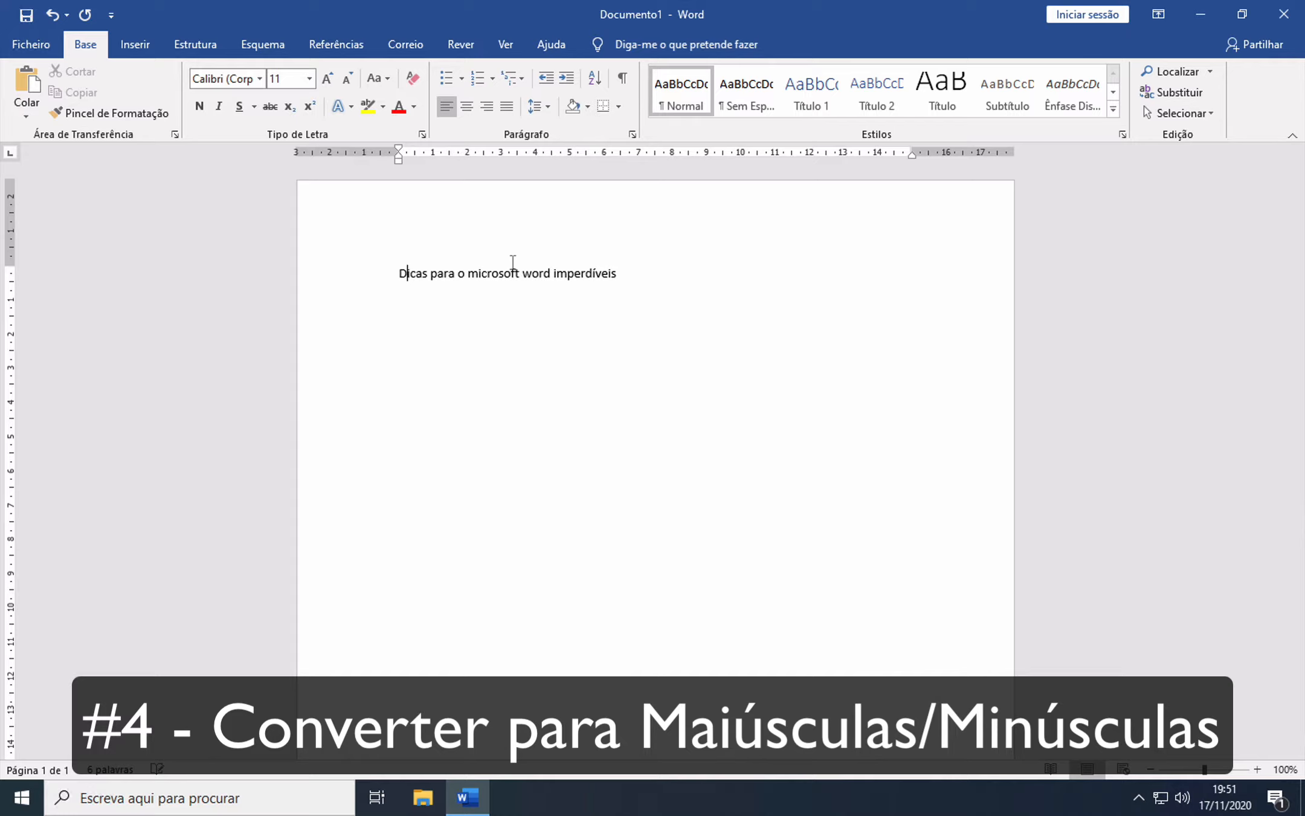
click(475, 273)
key(BackSpace)
text(M)
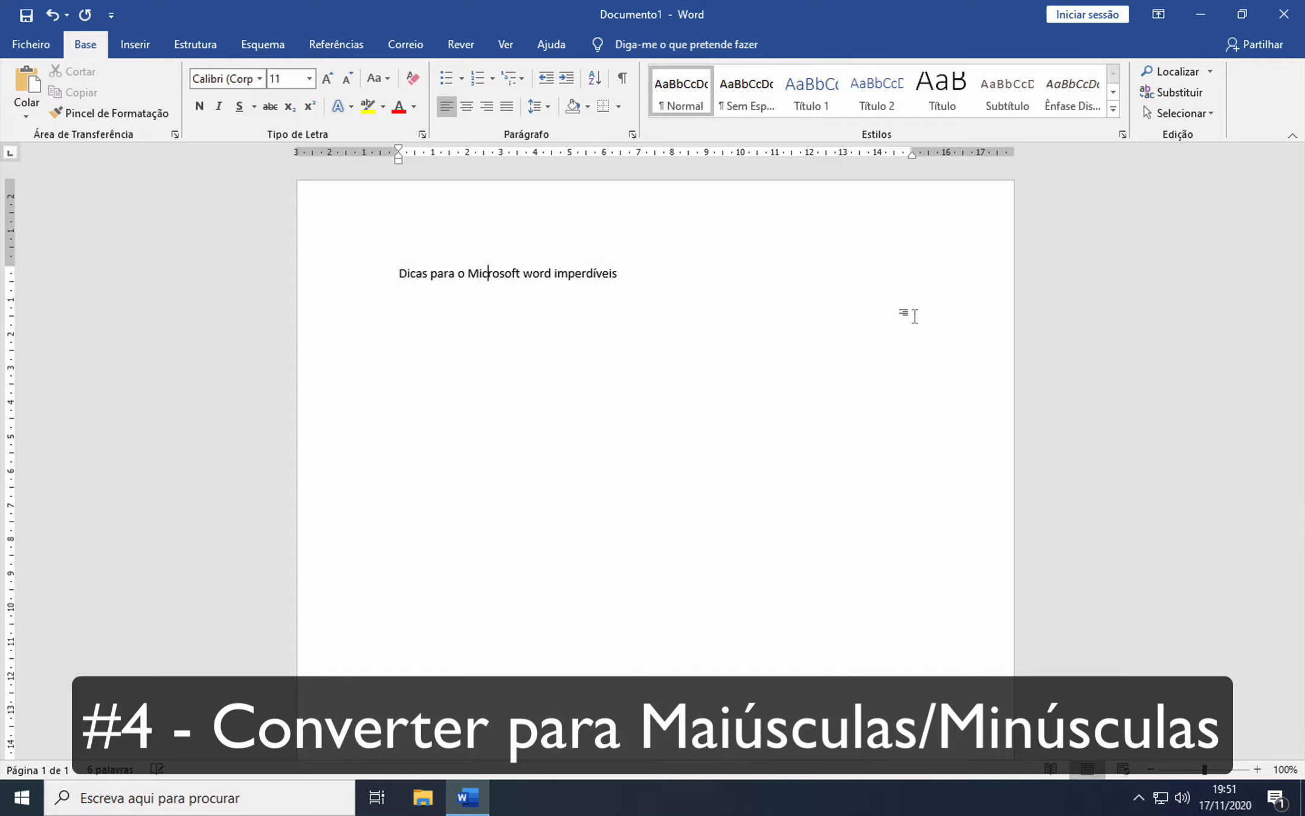
key(Right)
key(Right)
key(Right)
key(Right)
key(Right)
key(shift+Right)
text(W)
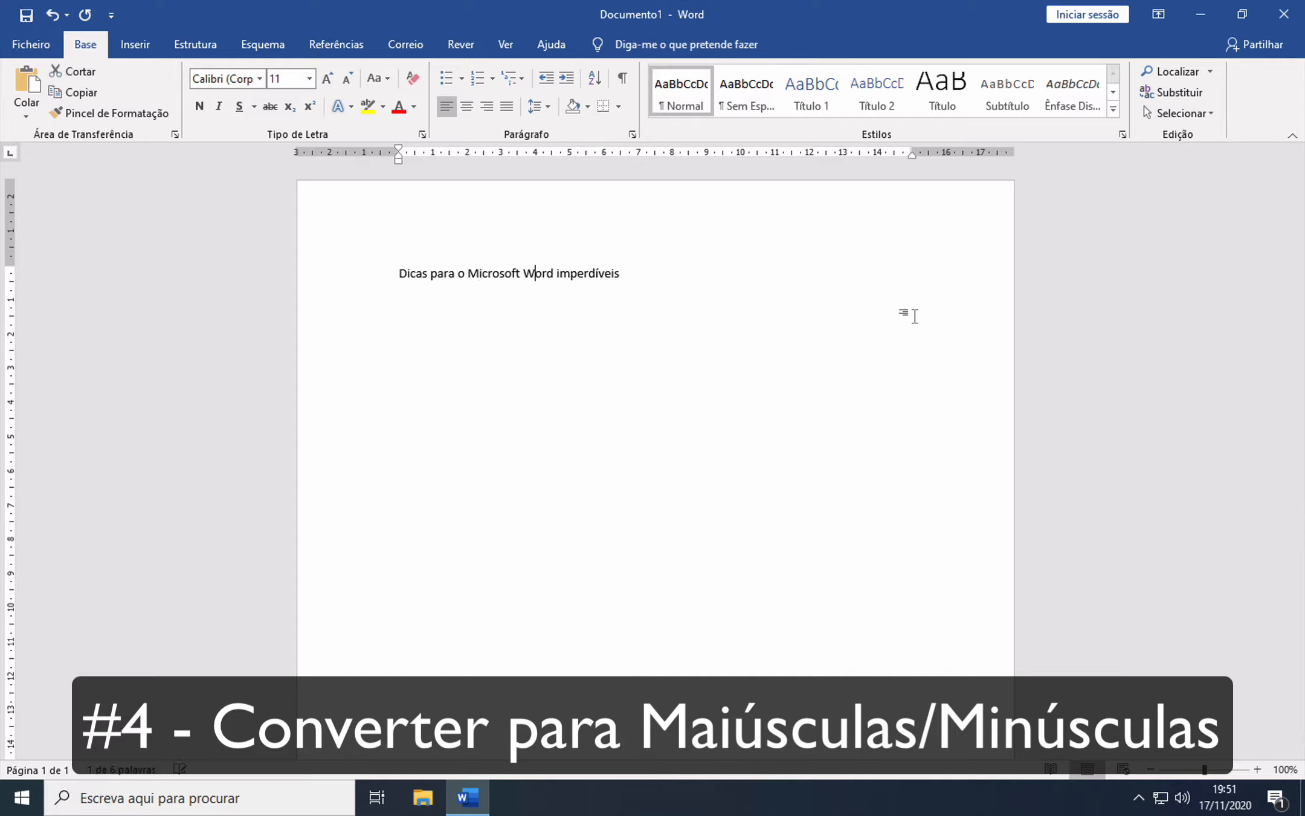
Invert the uppercase and lowercase letters of the whole sentence and deselect it
click(367, 273)
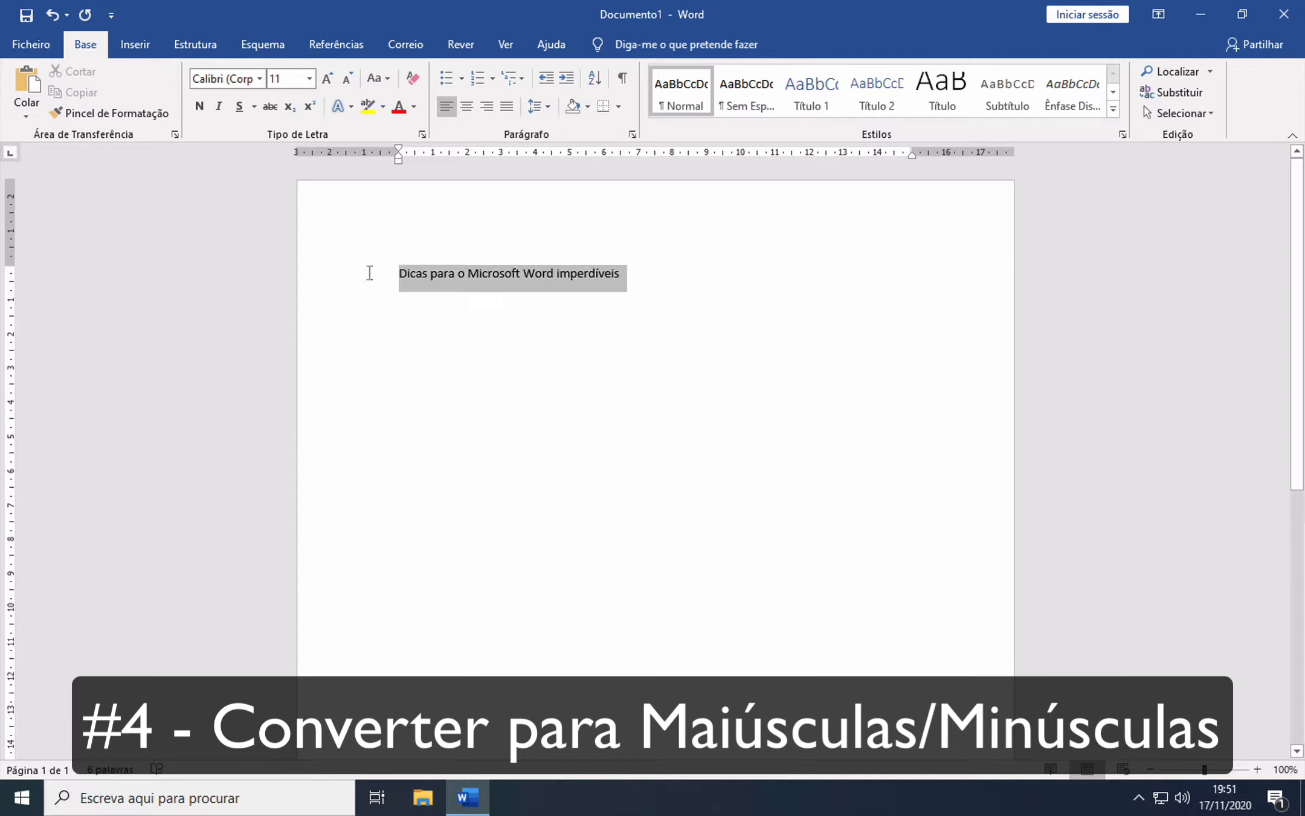
click(378, 78)
click(432, 189)
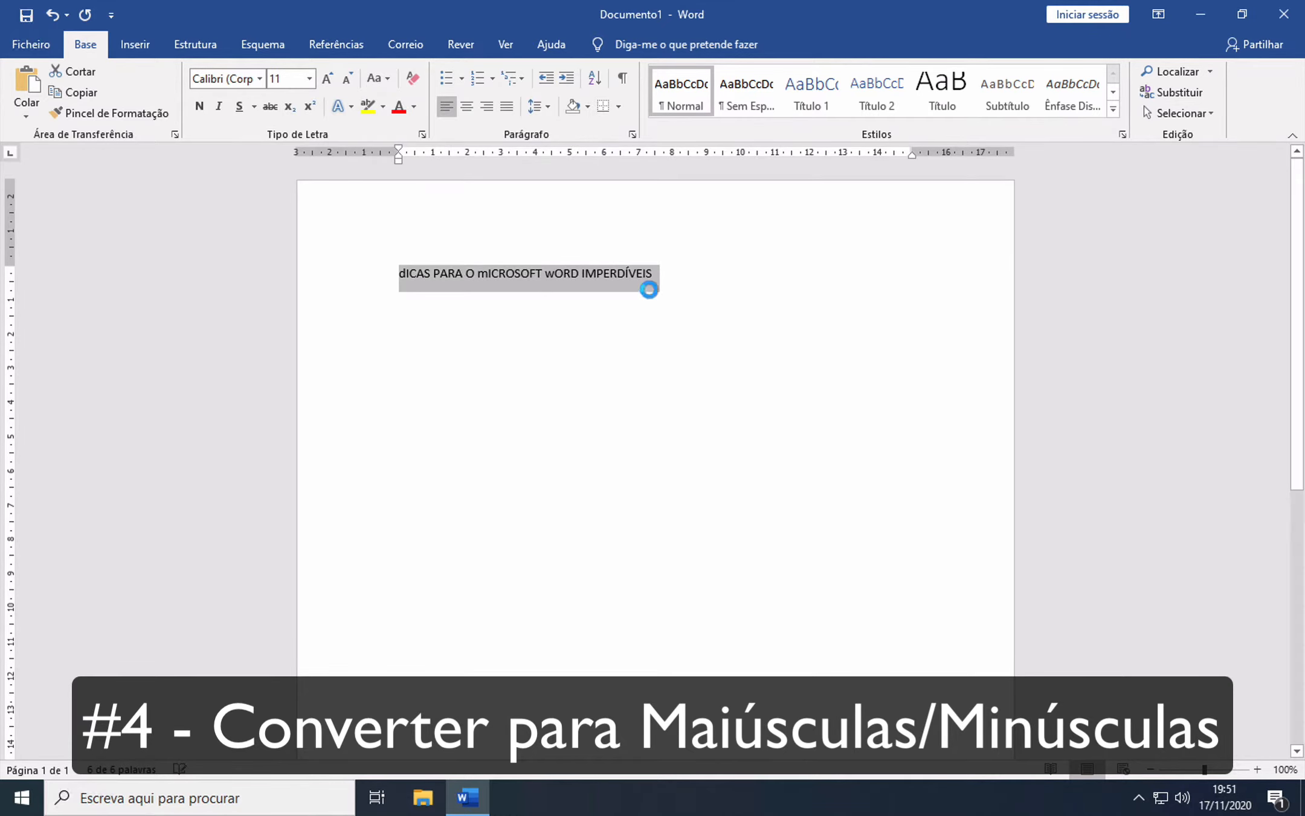
key(Right)
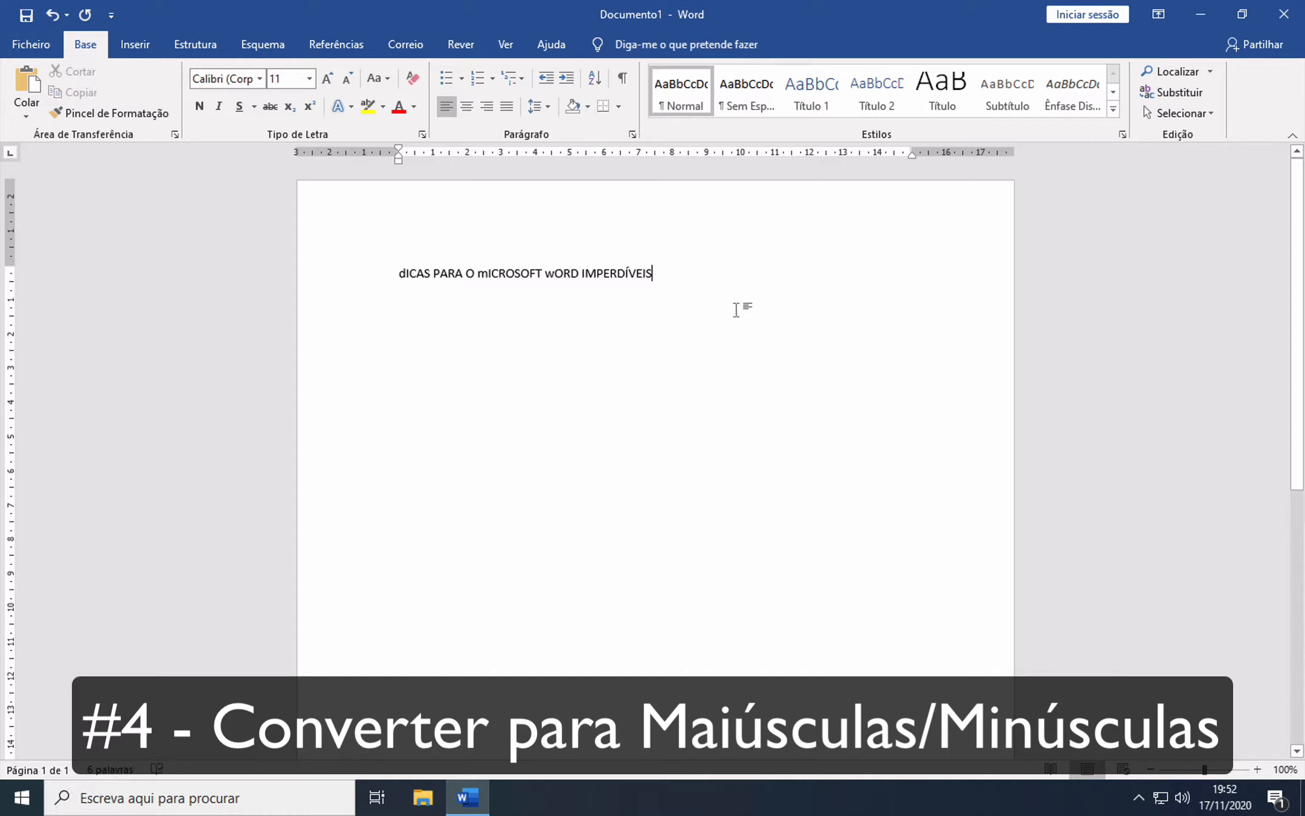
Clear all formatting from the three coloured, bold and italic paragraphs and deselect them
drag(736, 310, 344, 262)
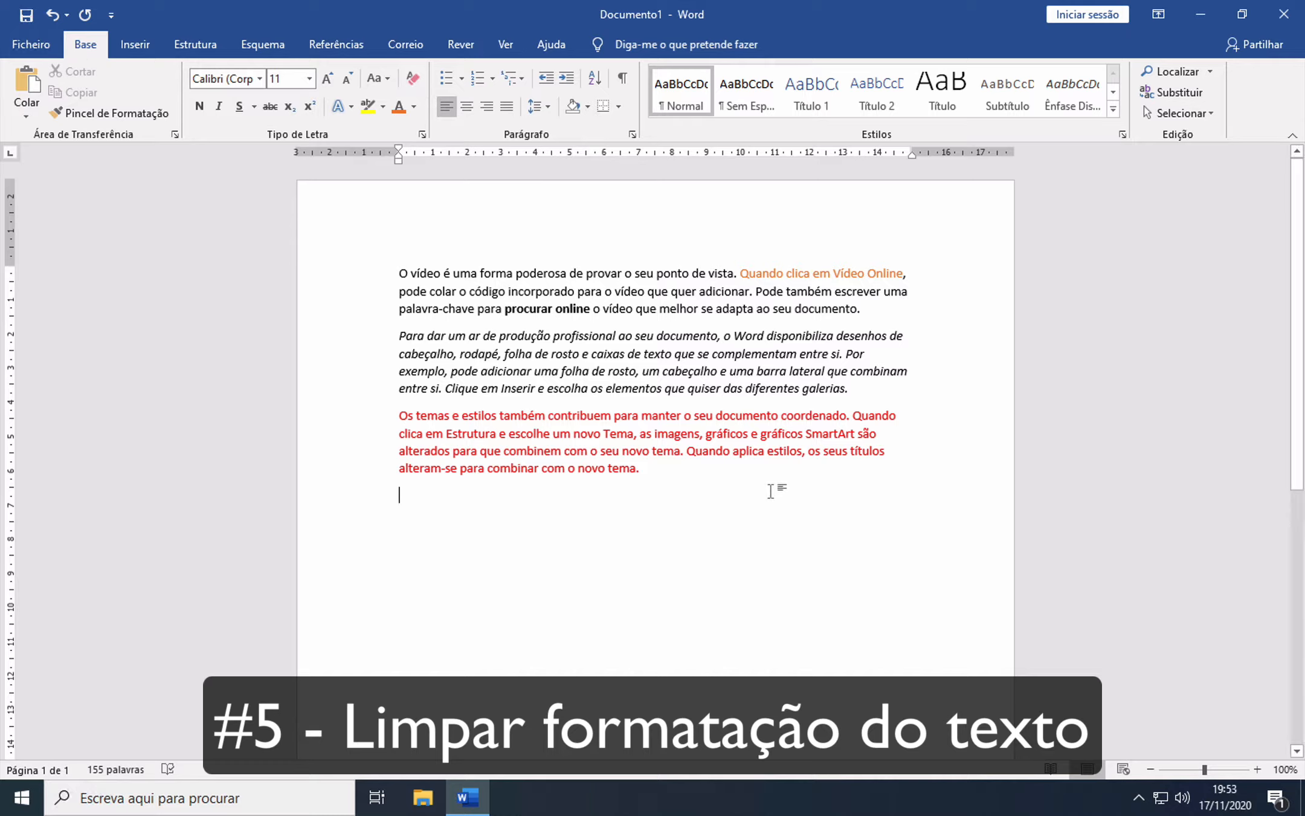
drag(771, 491, 330, 254)
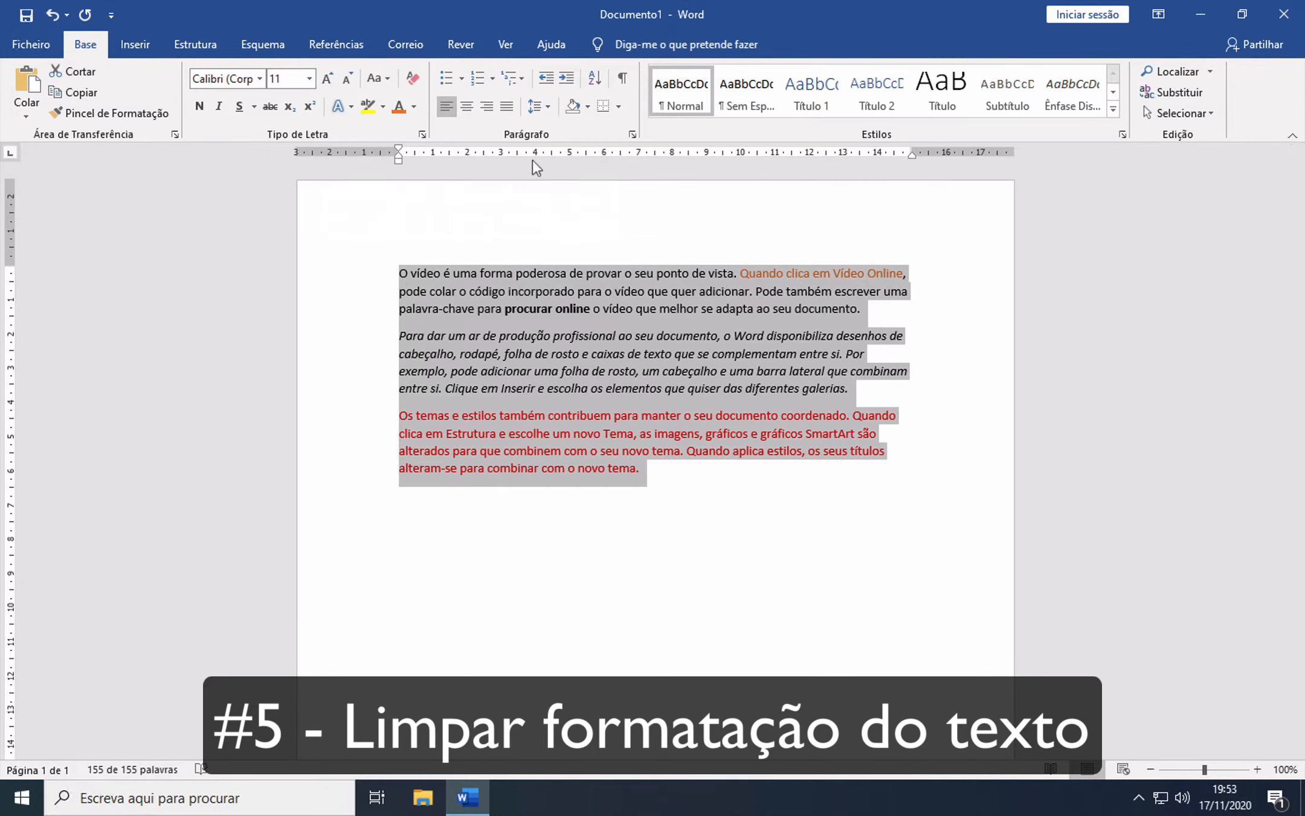
click(412, 78)
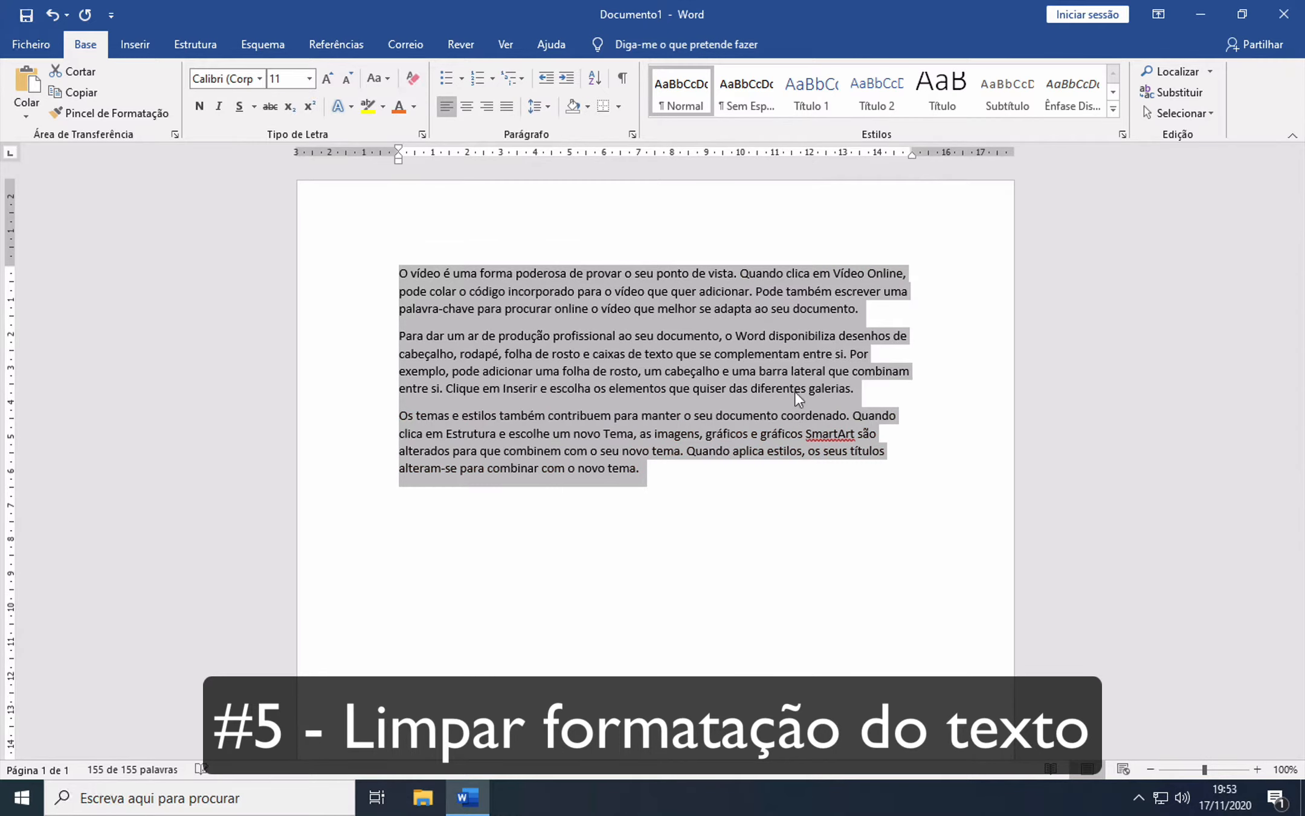
click(905, 579)
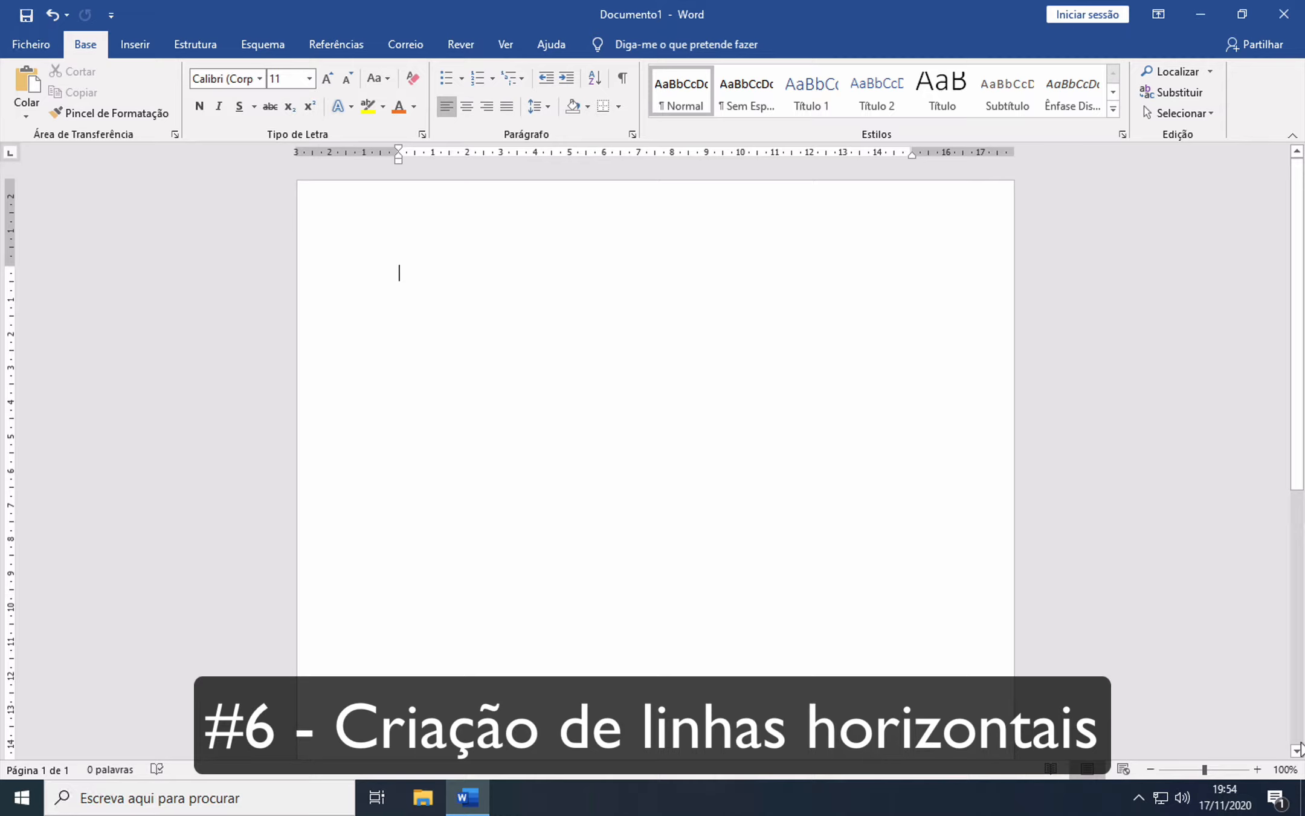
Create a thin horizontal line with the "---" autoformat, undo the conversion, and create the line again
text(---)
key(Return)
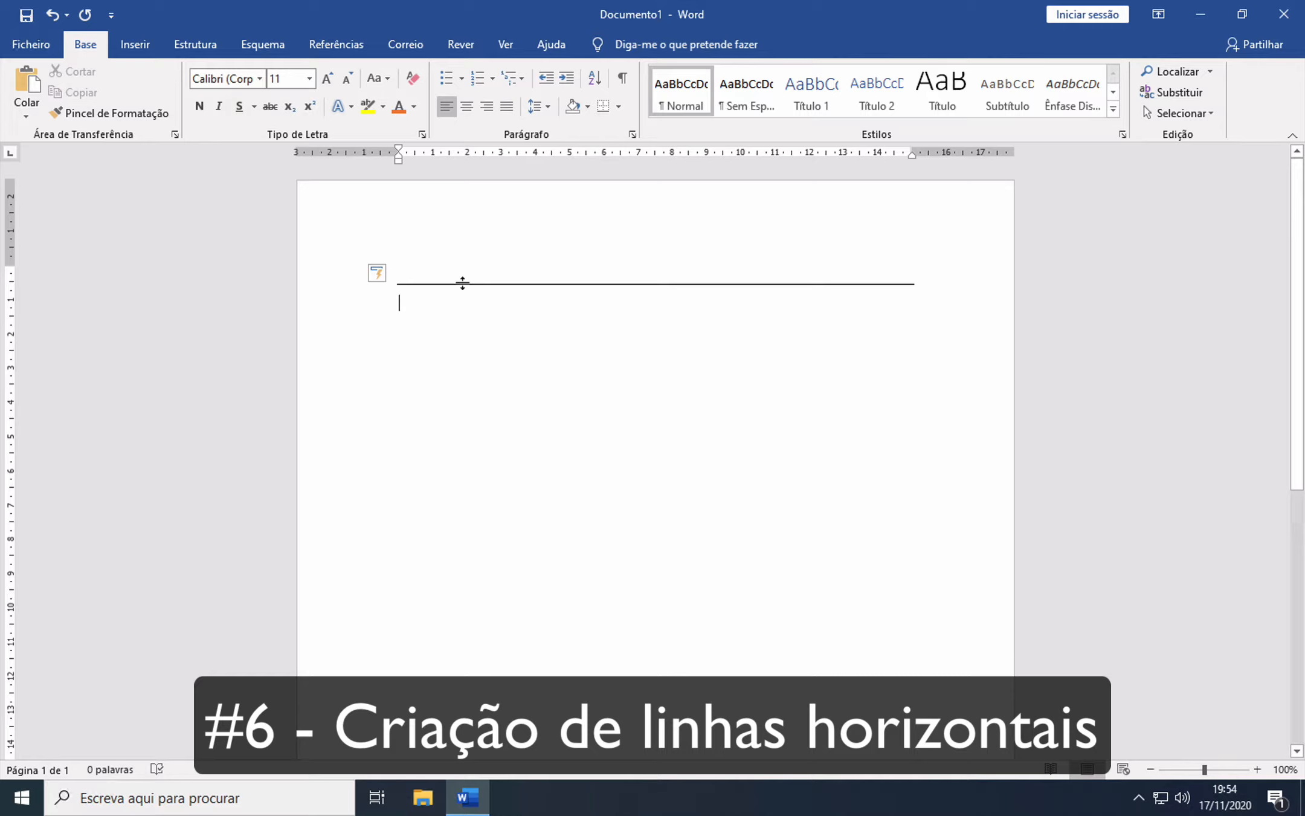
click(54, 18)
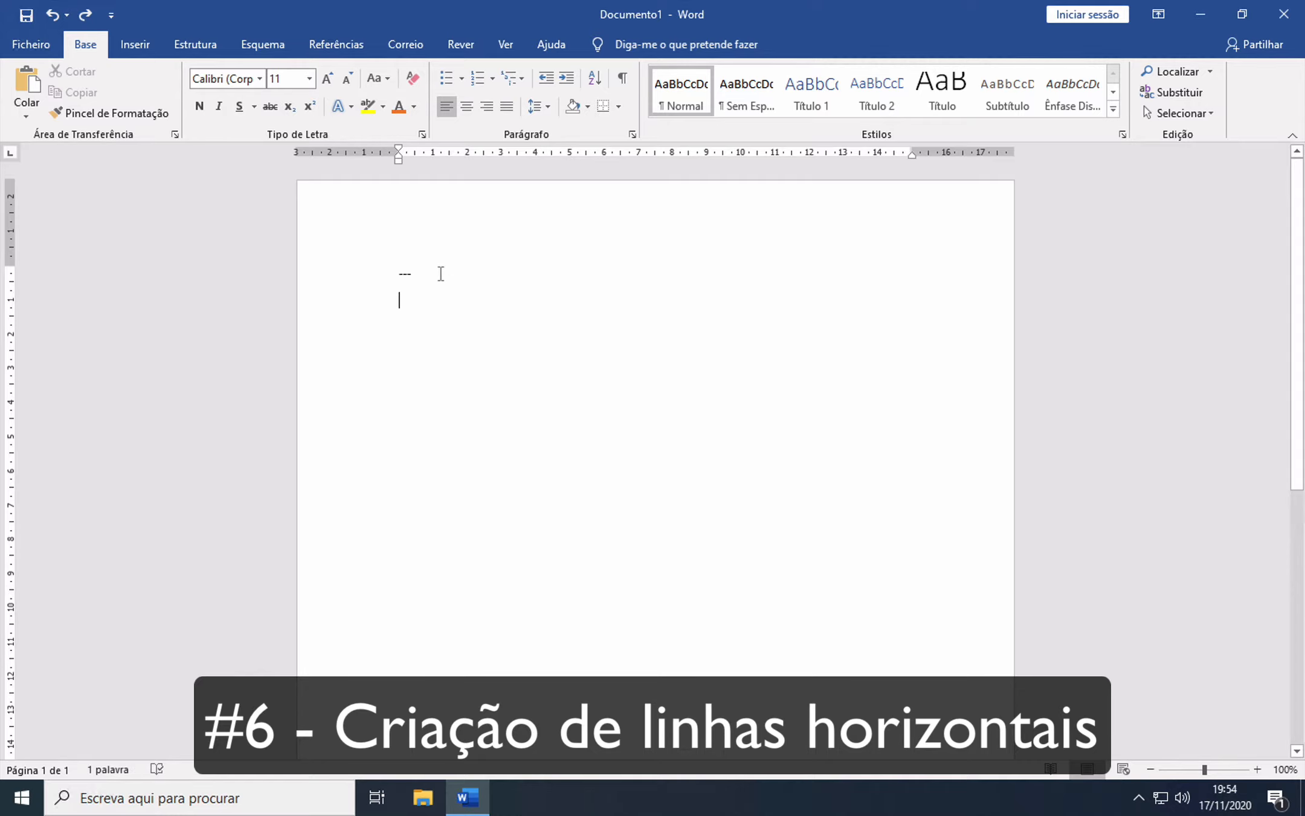
key(BackSpace)
key(Return)
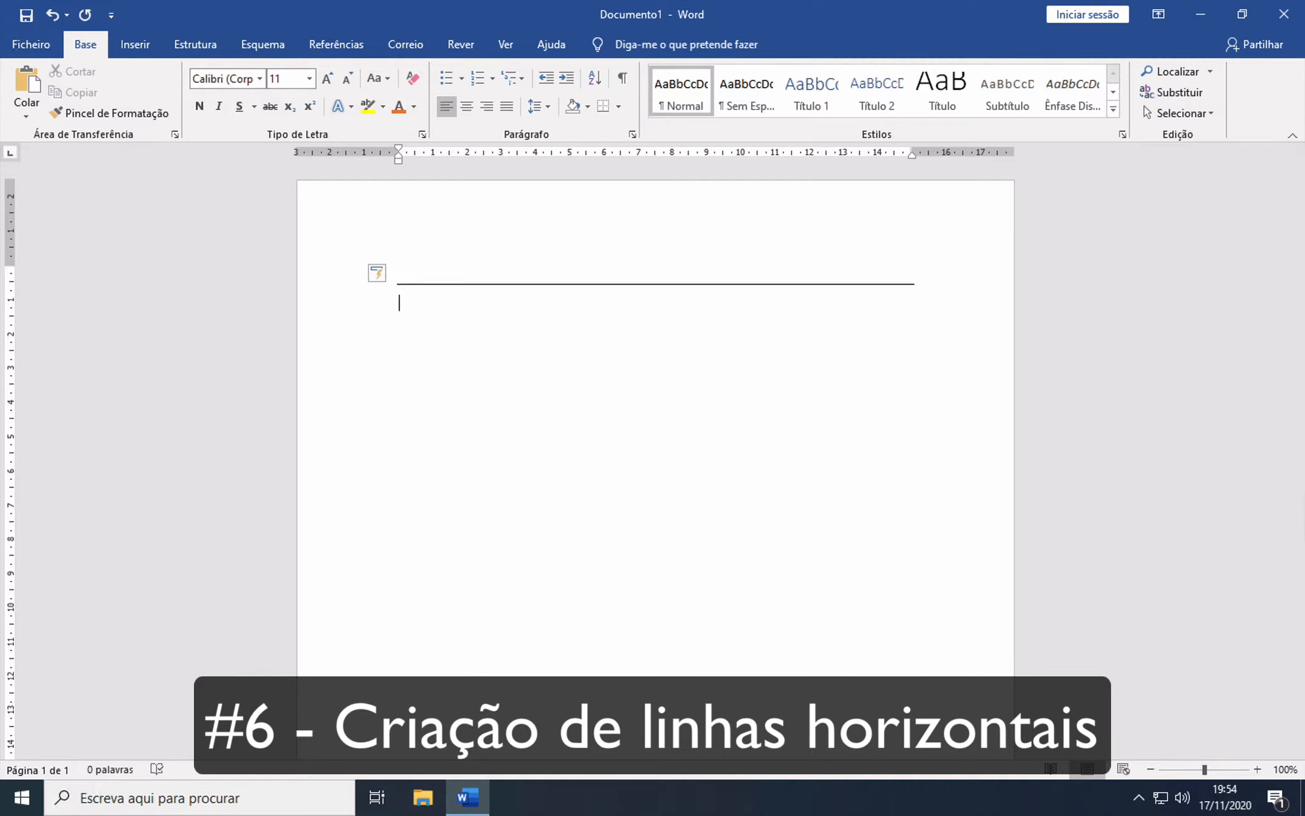
Create a double horizontal line below the thin one with the "===" autoformat
key(Return)
text(===)
key(Return)
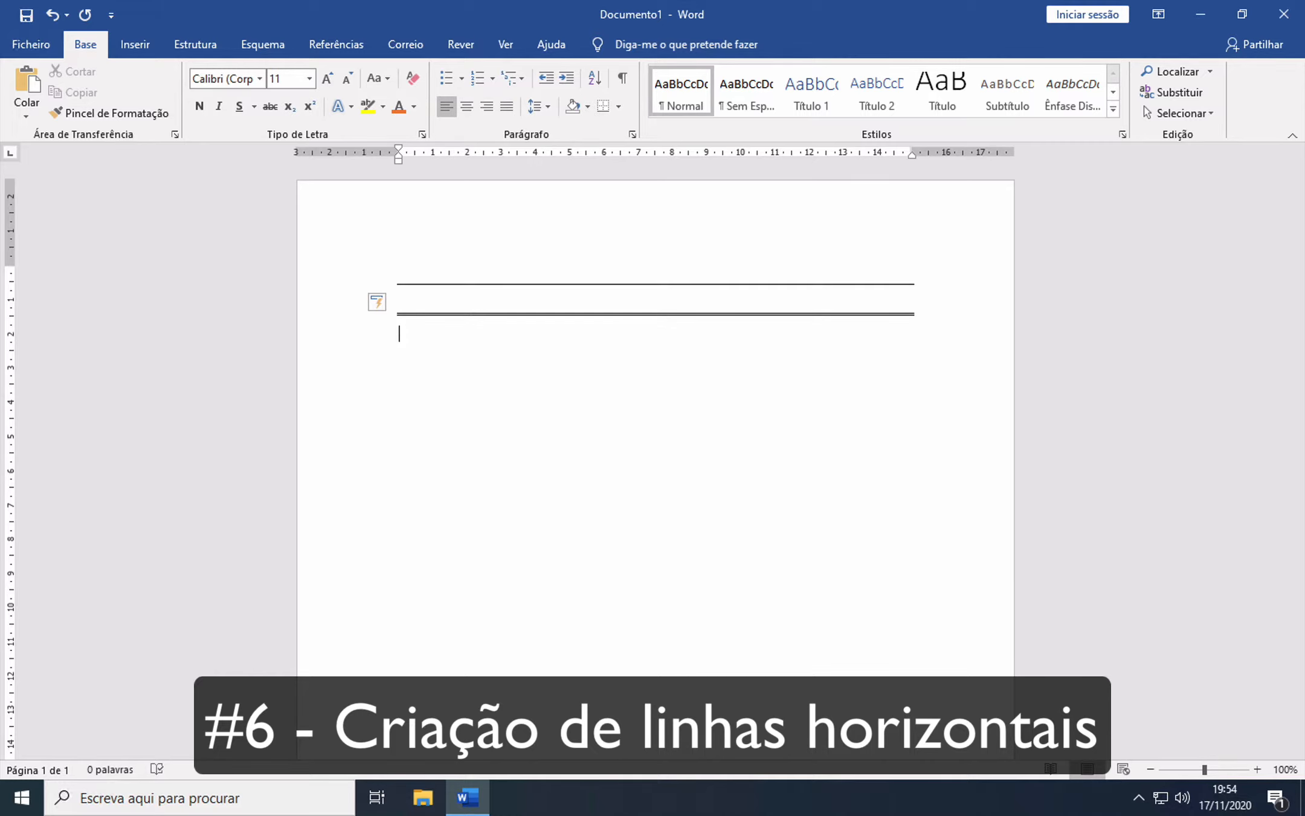
Create a dotted horizontal line below the double one with the "***" autoformat
key(Return)
text(++)
key(BackSpace)
key(BackSpace)
key(BackSpace)
text(***)
key(Return)
key(Return)
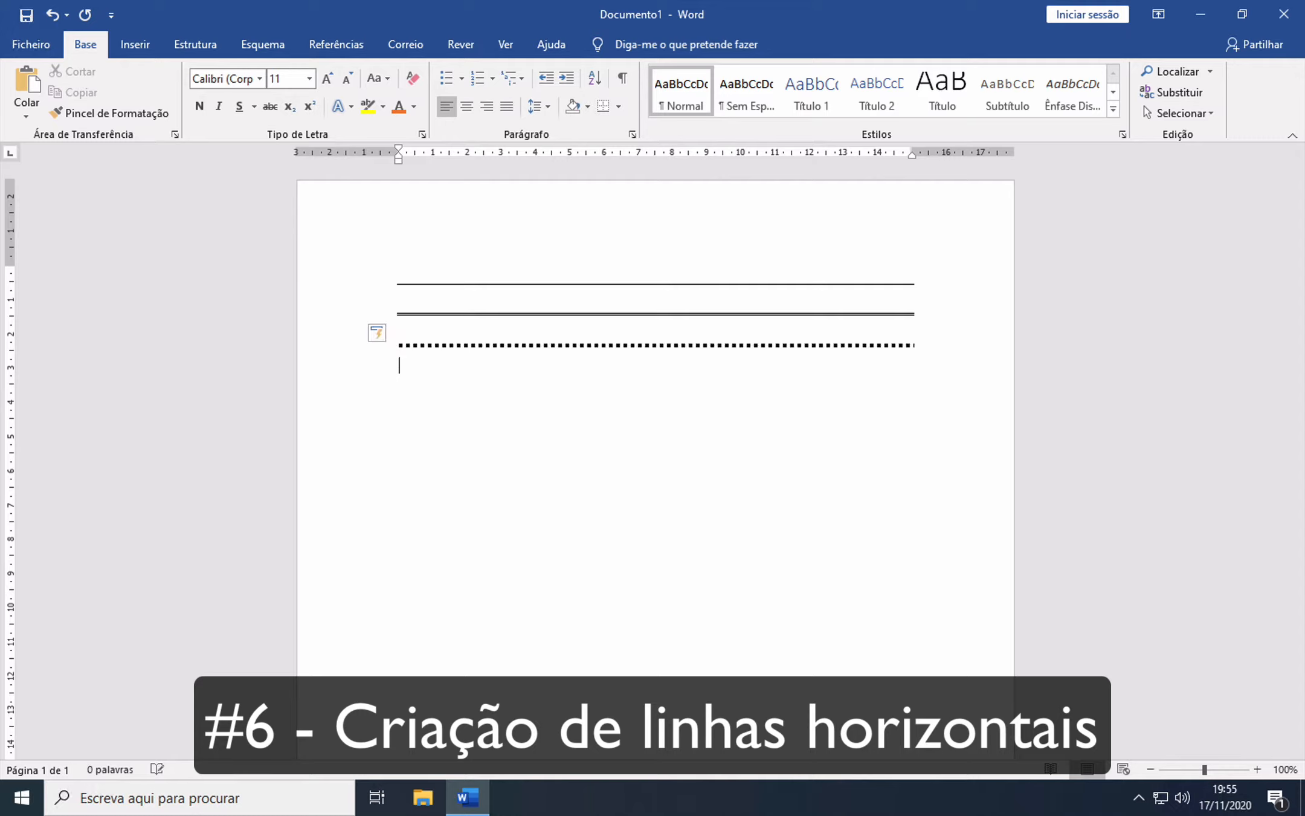
Create a triple horizontal line below the dotted one with the "###" autoformat
key(Return)
text(###)
key(Return)
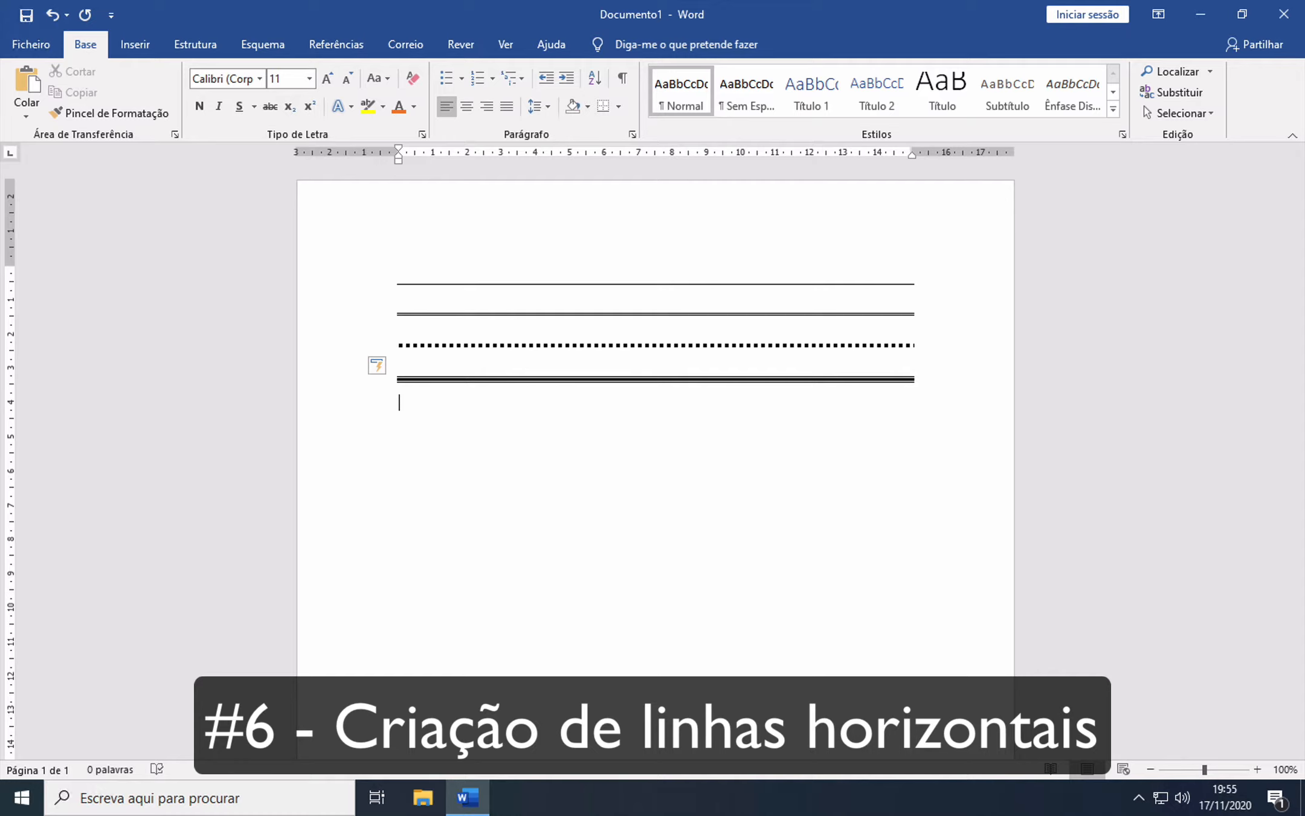
Delete all the horizontal lines and generate placeholder text with "=rand(3, 4)"
drag(594, 413, 250, 198)
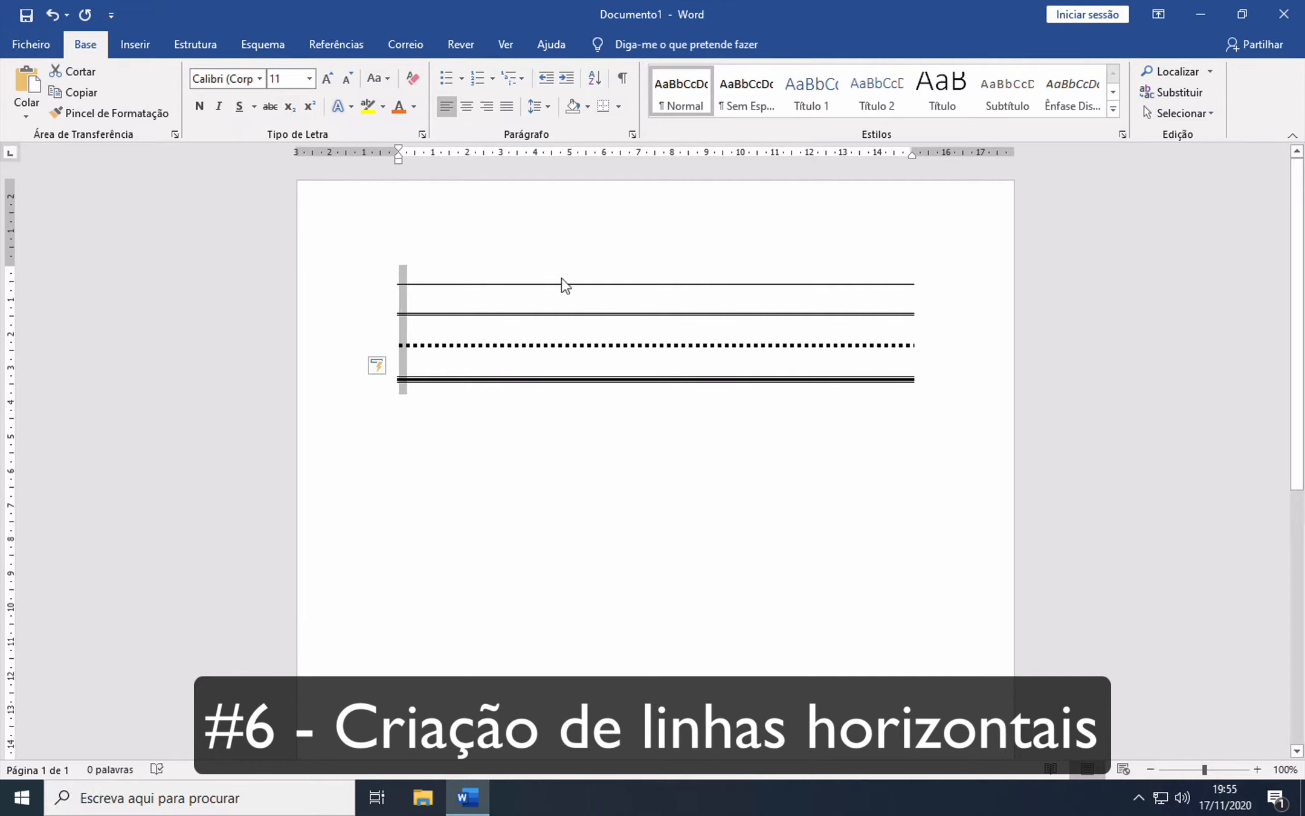
key(Delete)
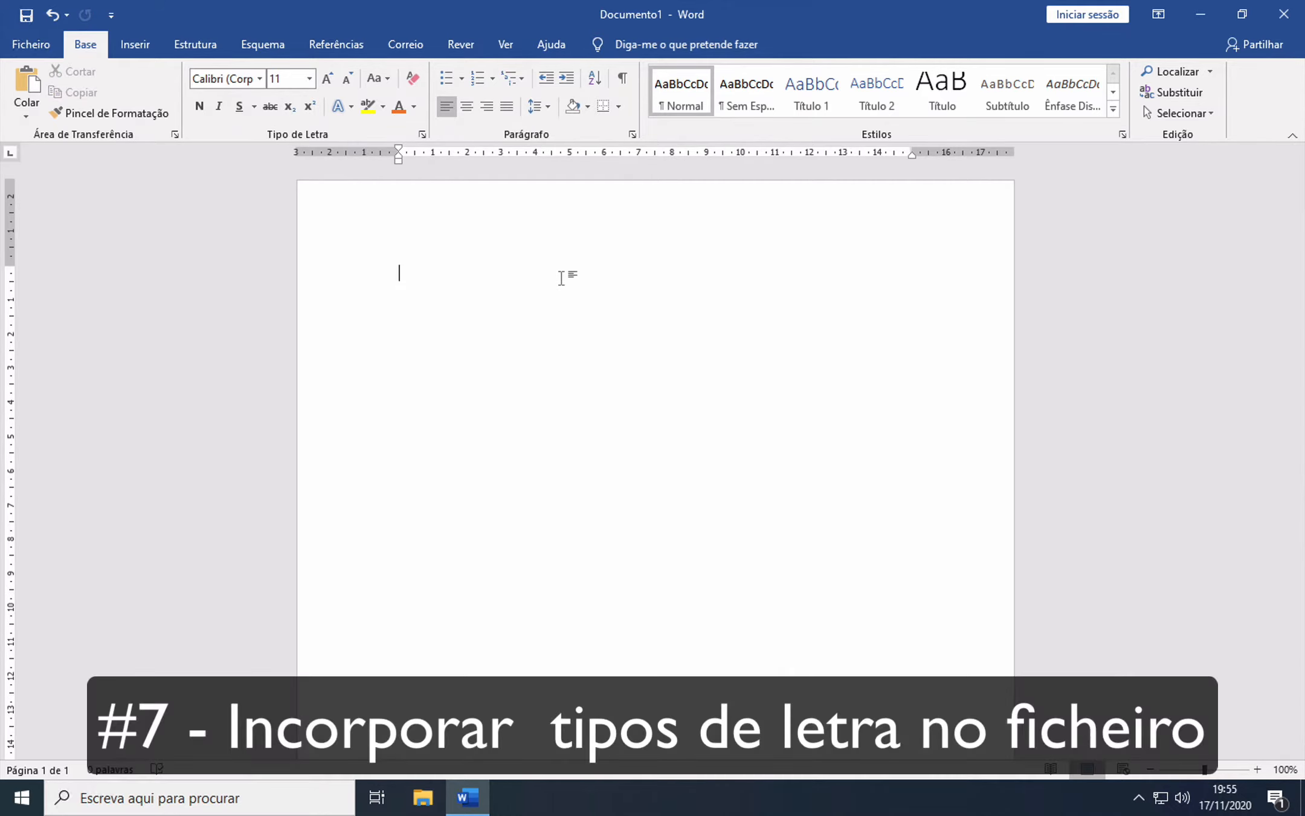
text(rand)
key(Home)
text(=)
key(Right)
key(Right)
key(Right)
key(Right)
key(Return)
key(BackSpace)
text((3.)
key(BackSpace)
text(, 4))
key(Return)
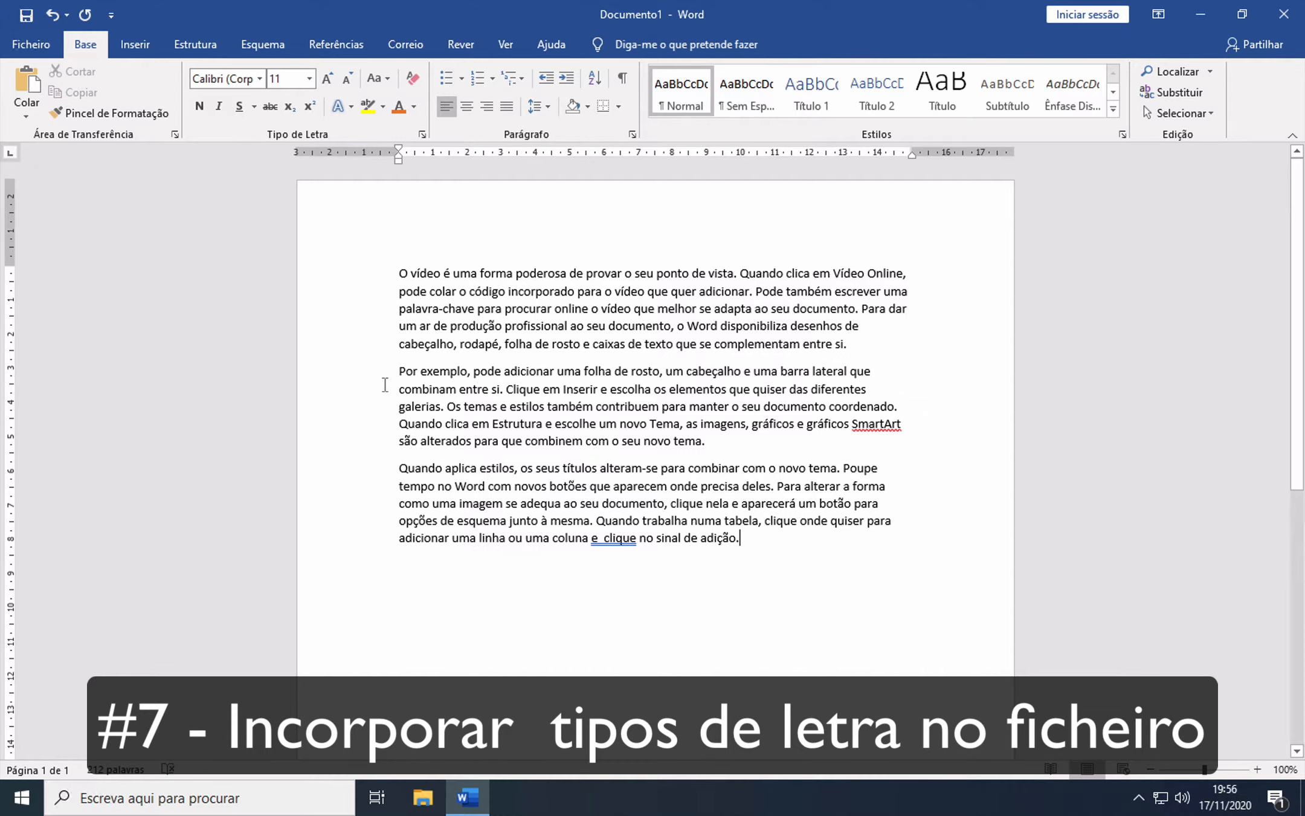
Justify the three paragraphs and set their font to Segoe UI
drag(741, 537, 330, 256)
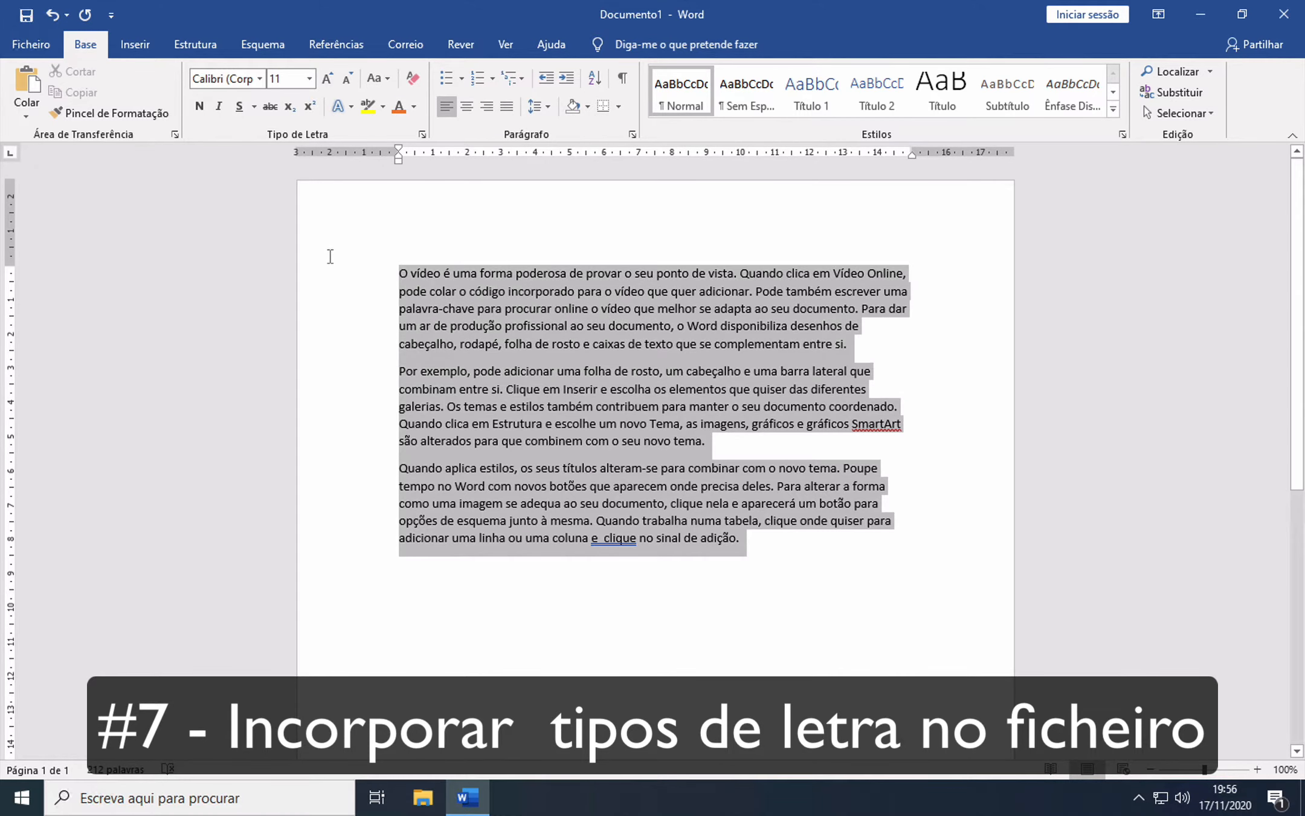
click(505, 112)
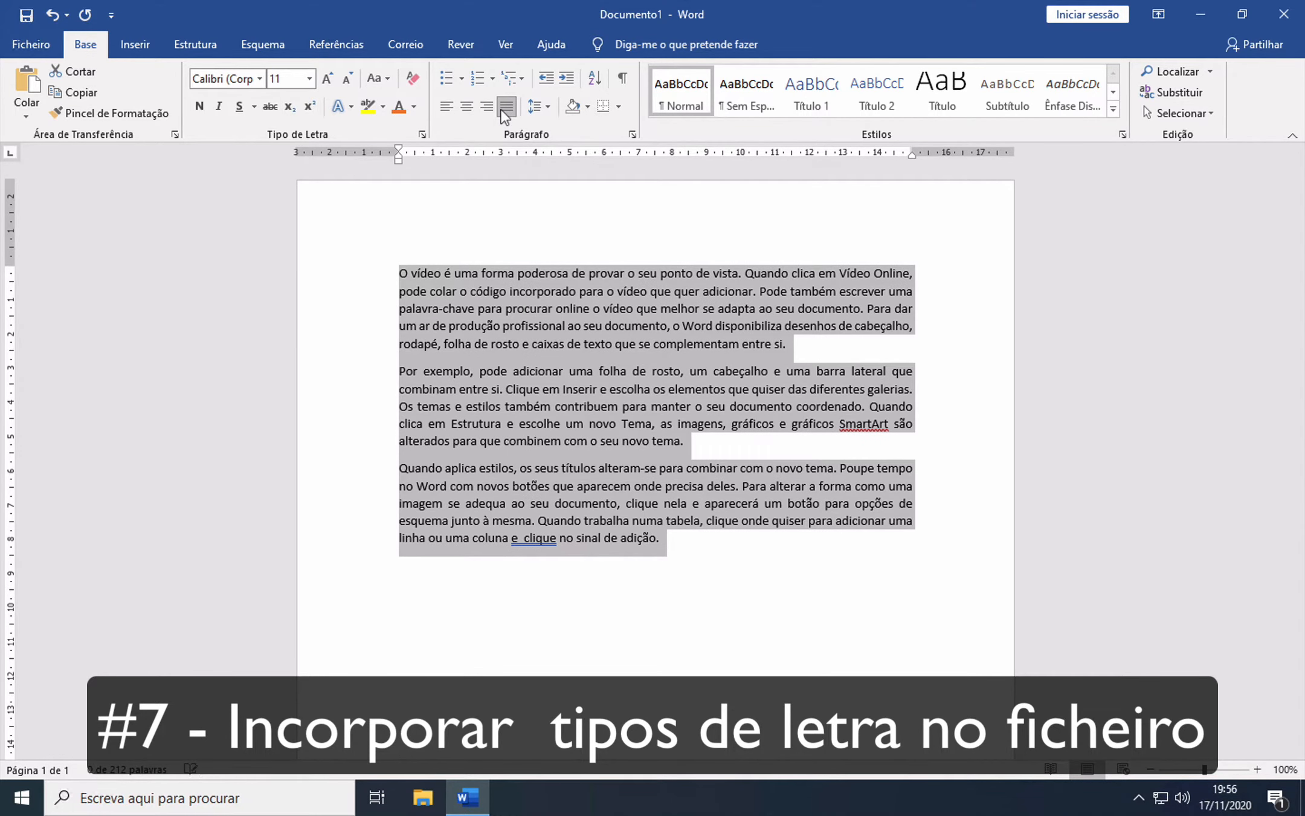
click(260, 78)
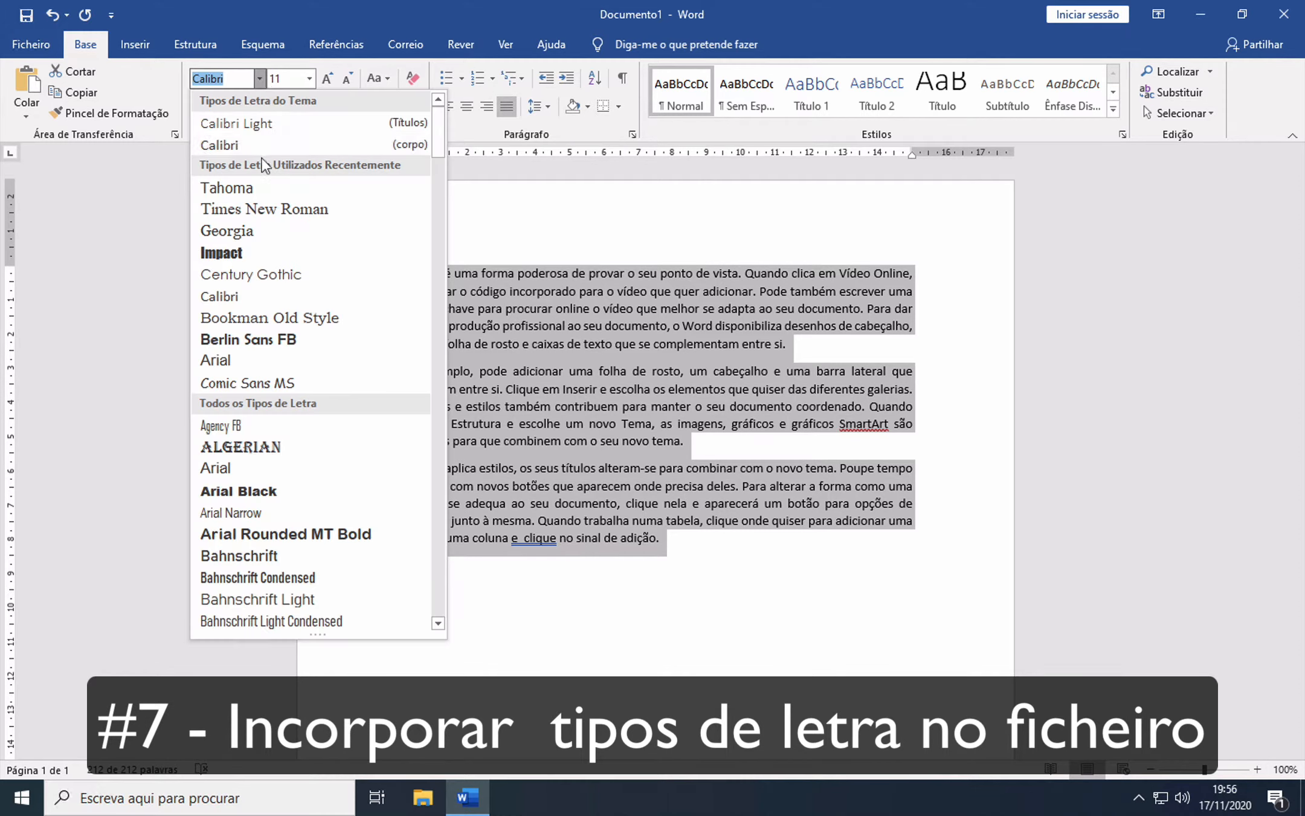
drag(440, 123, 430, 529)
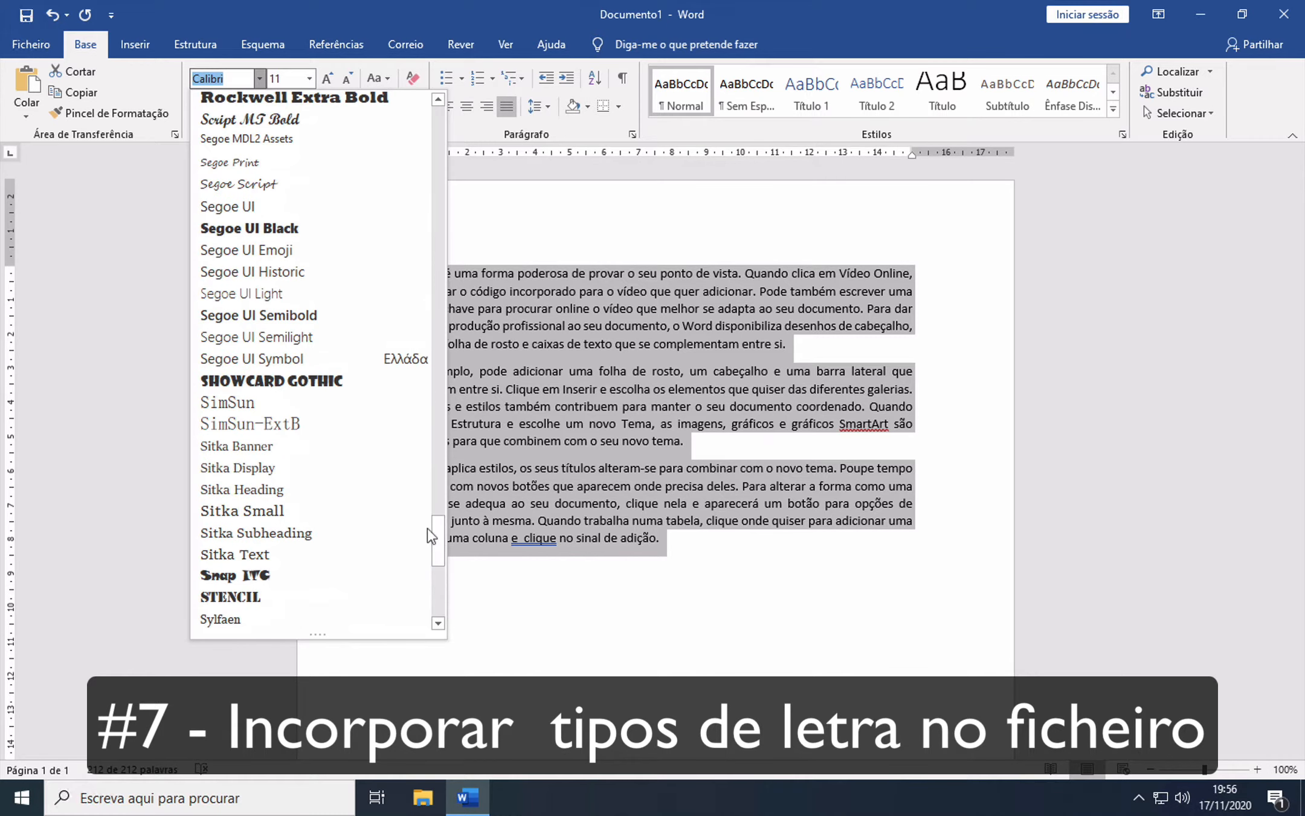
click(286, 205)
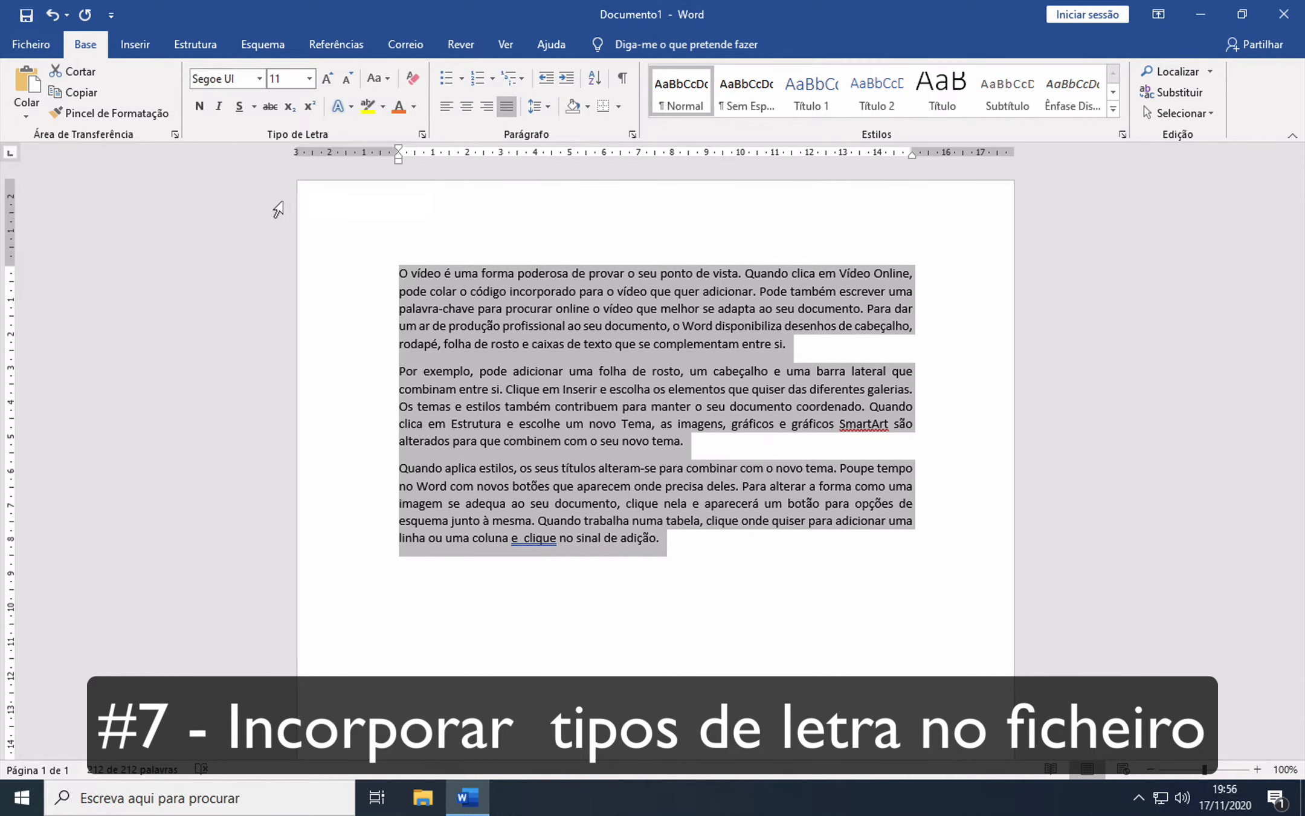
click(897, 592)
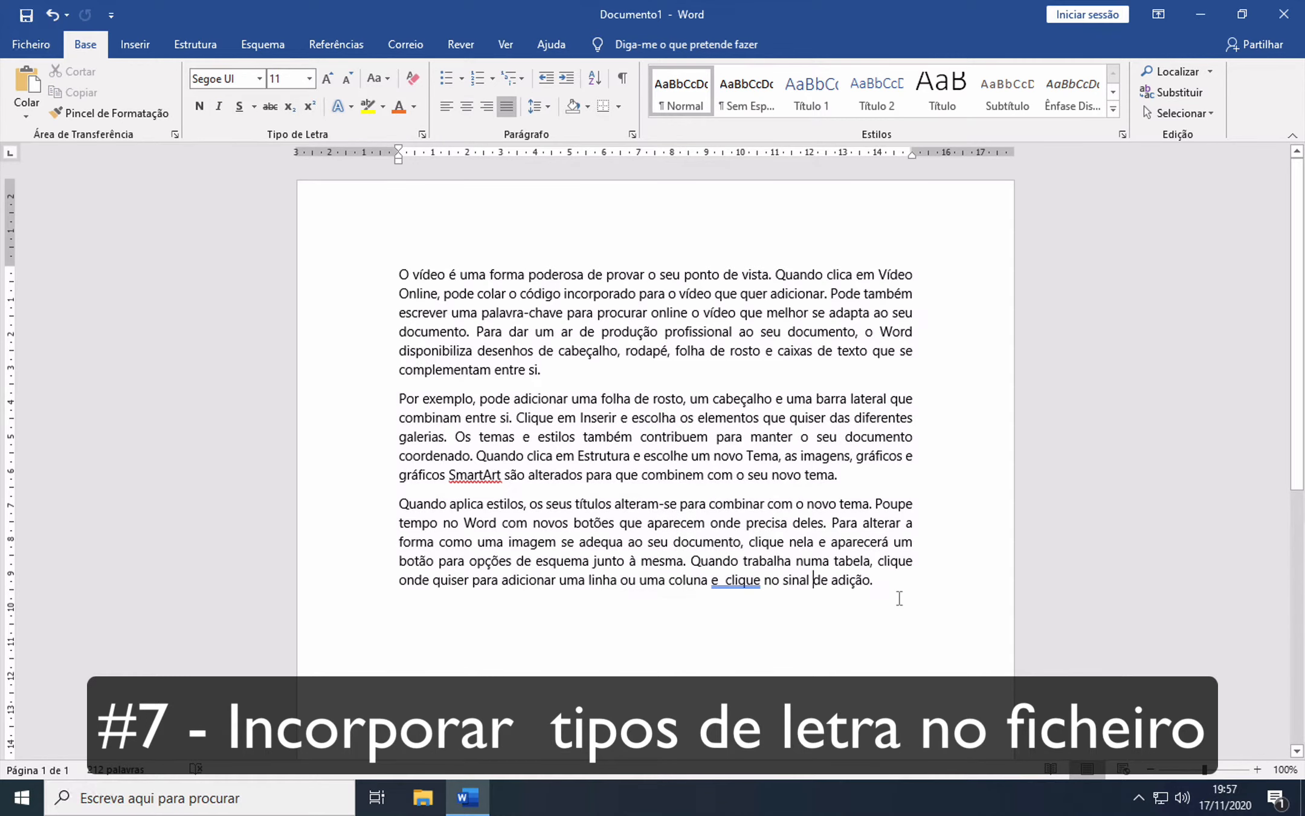
drag(898, 592, 388, 256)
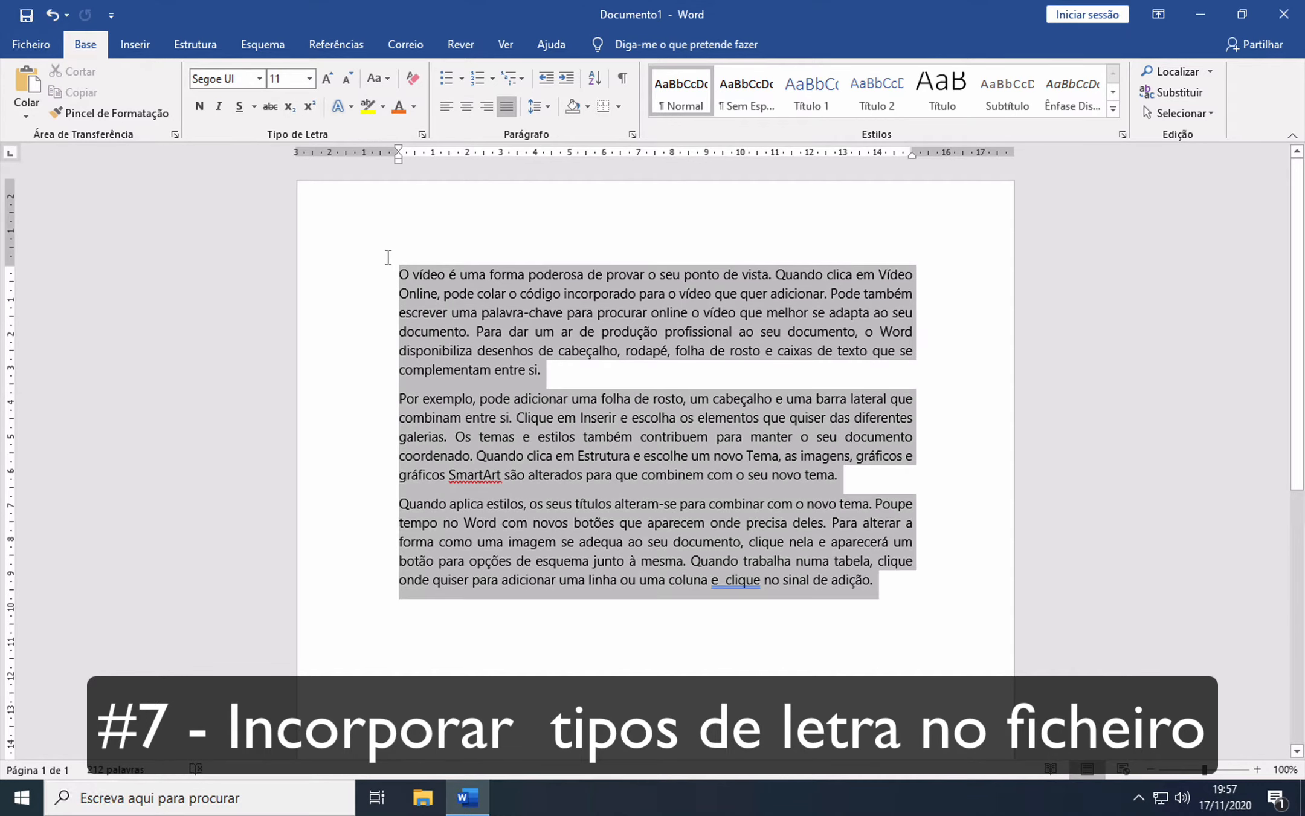
click(659, 417)
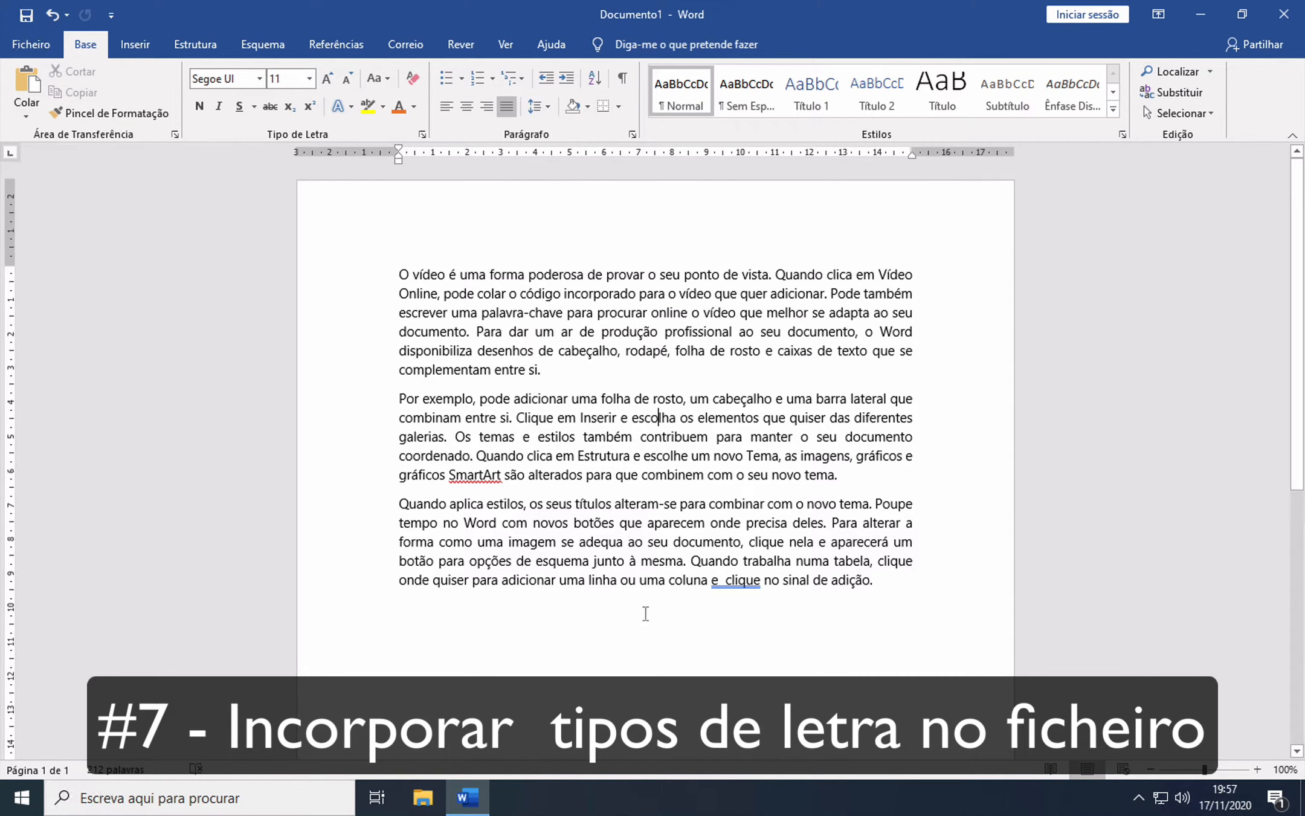
Enable "Incorporar tipos de letra no ficheiro" in the saving options for this document
click(31, 41)
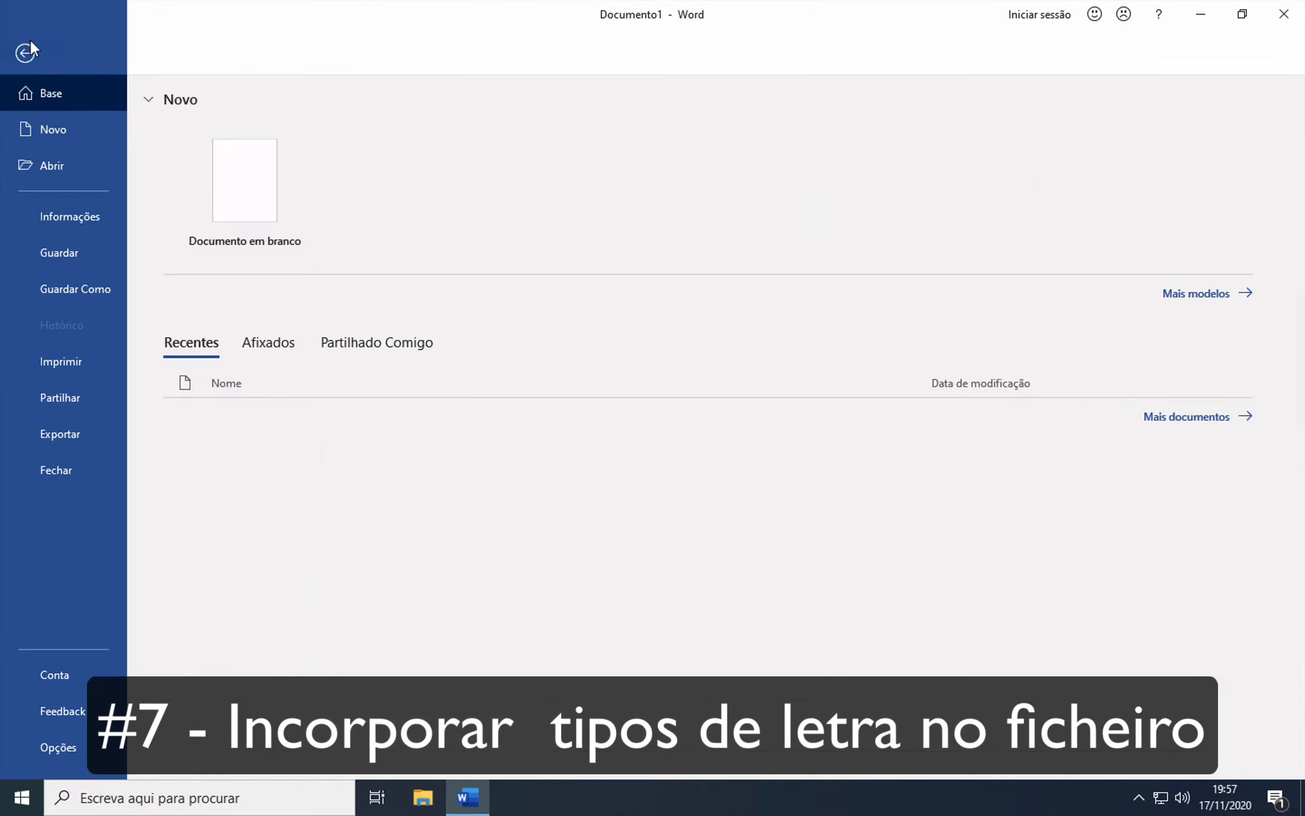
click(58, 752)
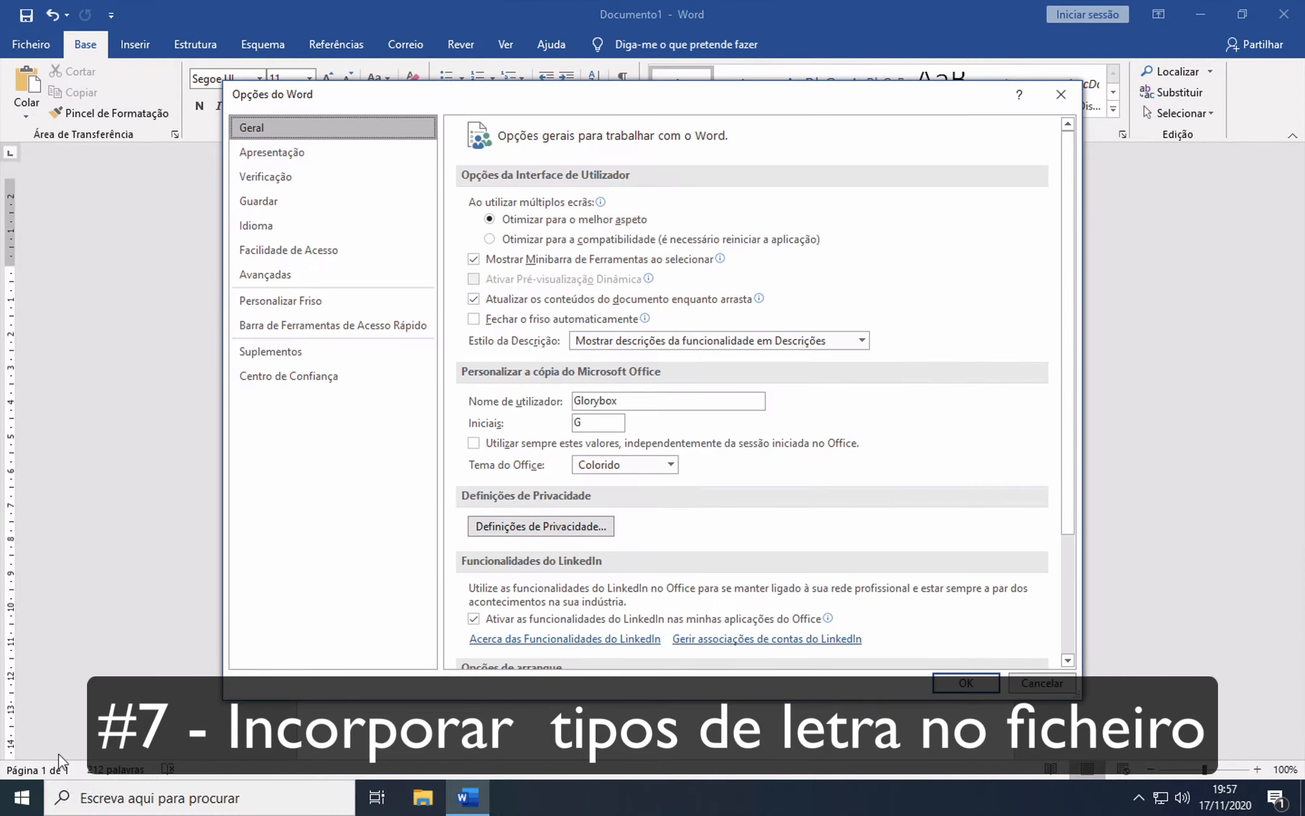
click(287, 205)
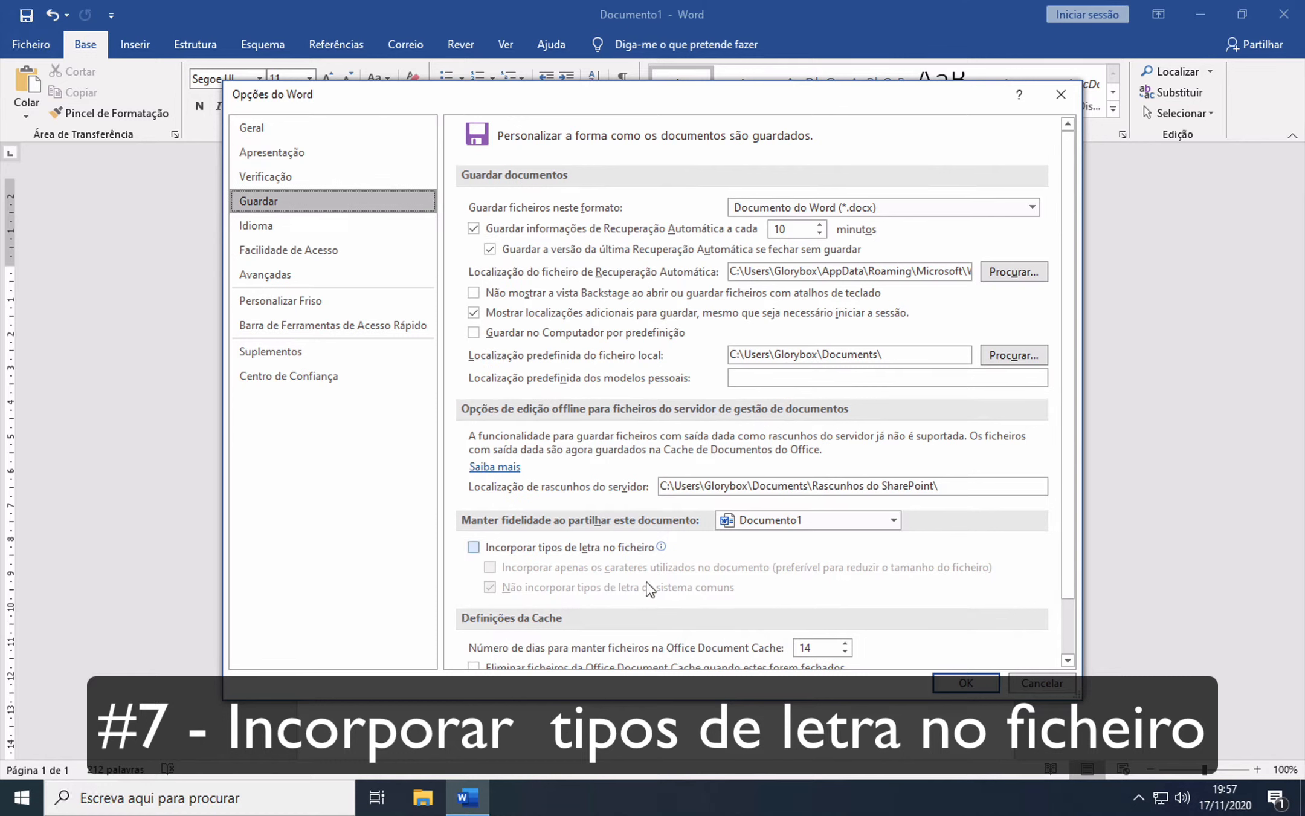
click(504, 552)
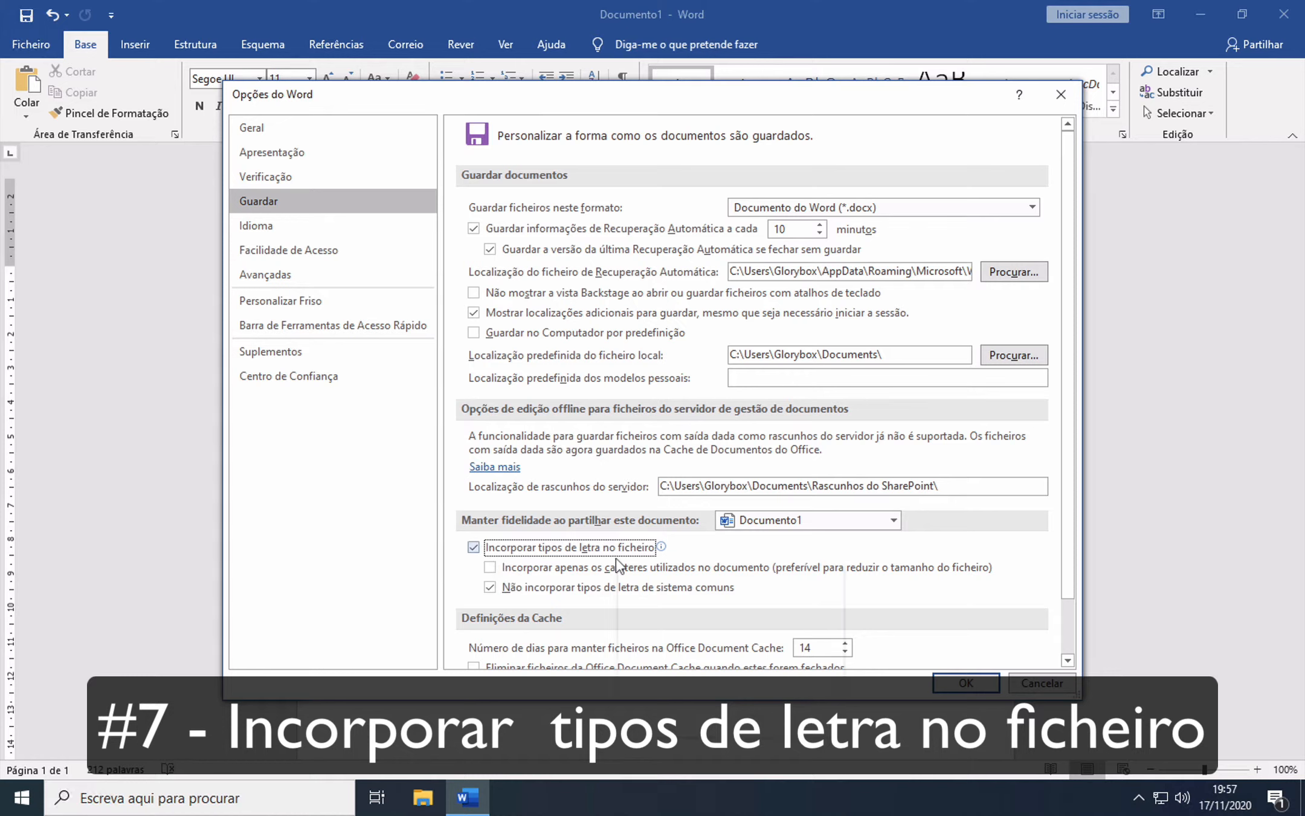
mouse_move(628, 553)
click(967, 683)
Save the document in the Documentos folder as "O vídeo é uma forma poderosa de provar o seu ponto de vista"
click(38, 17)
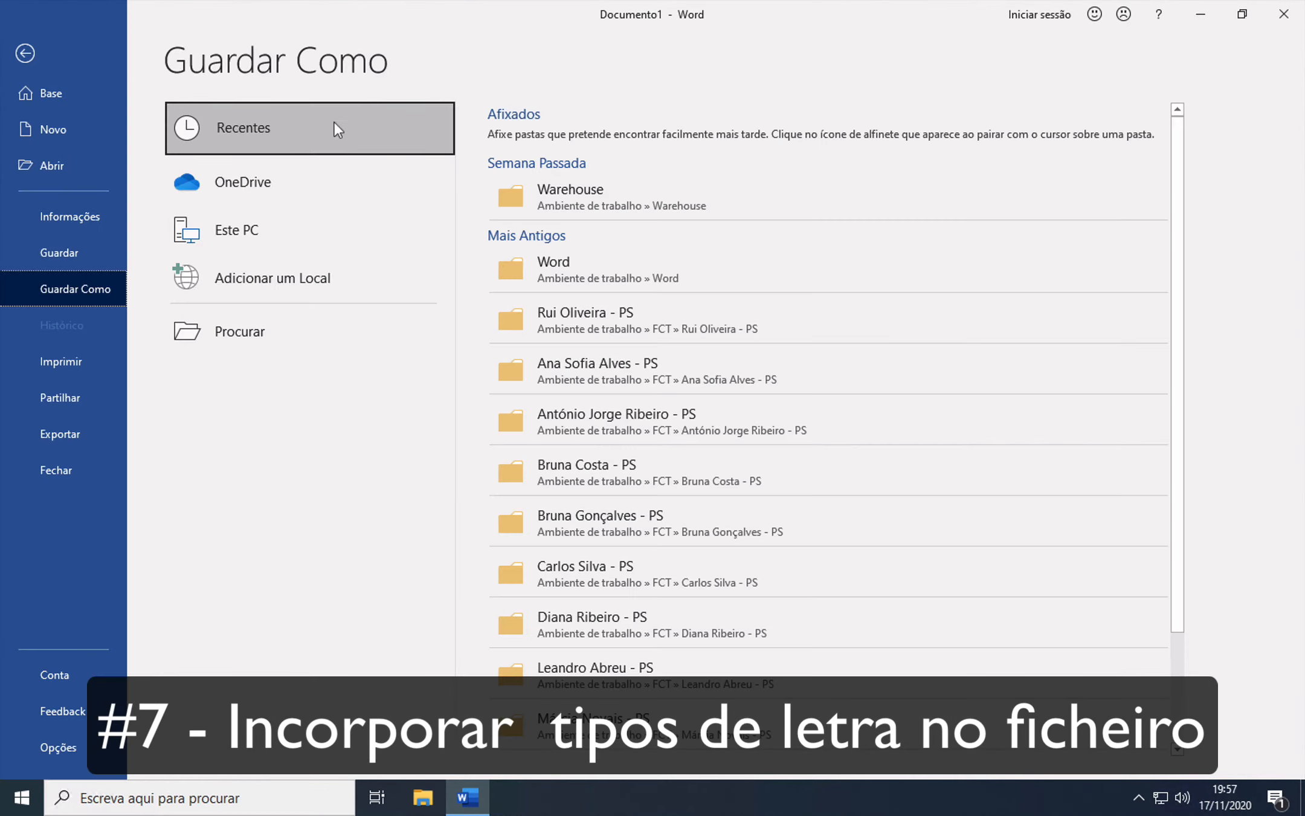
click(252, 288)
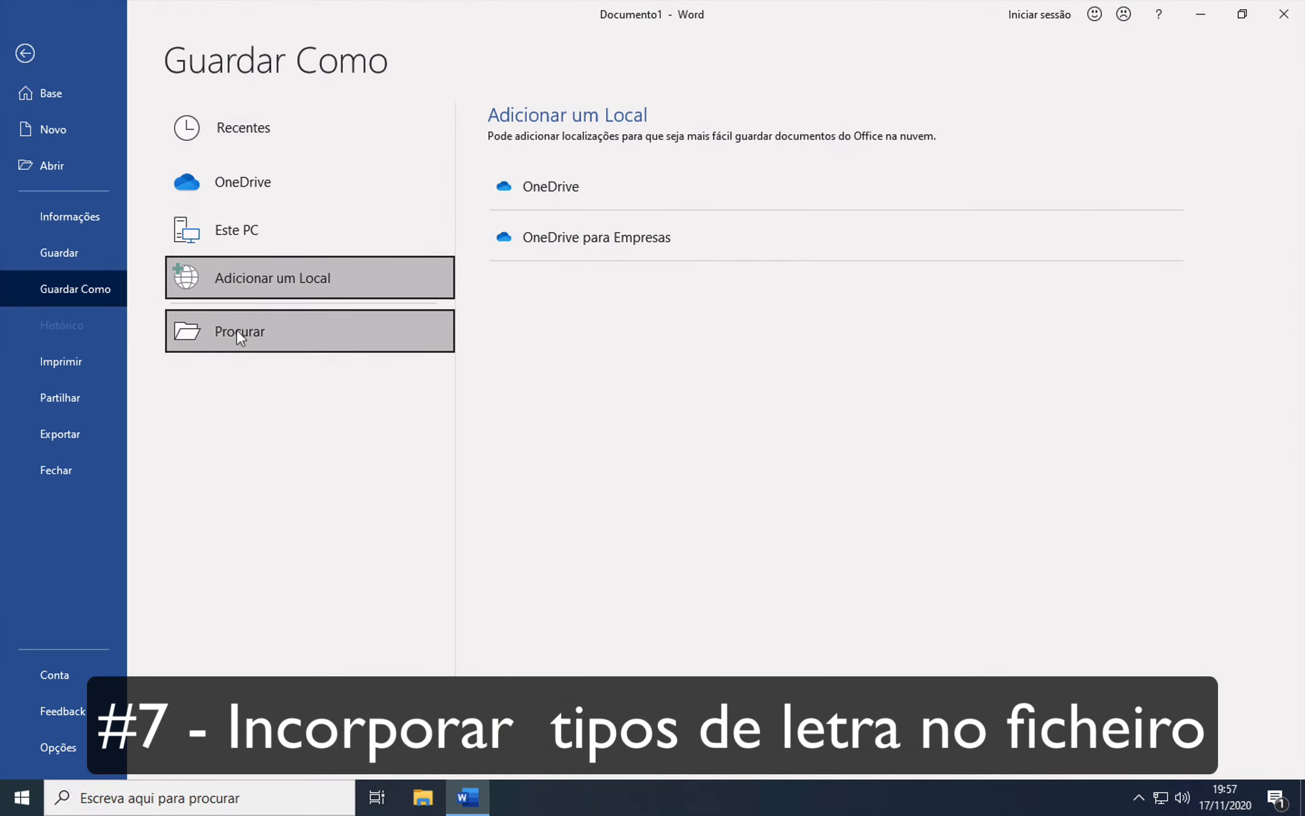
click(237, 331)
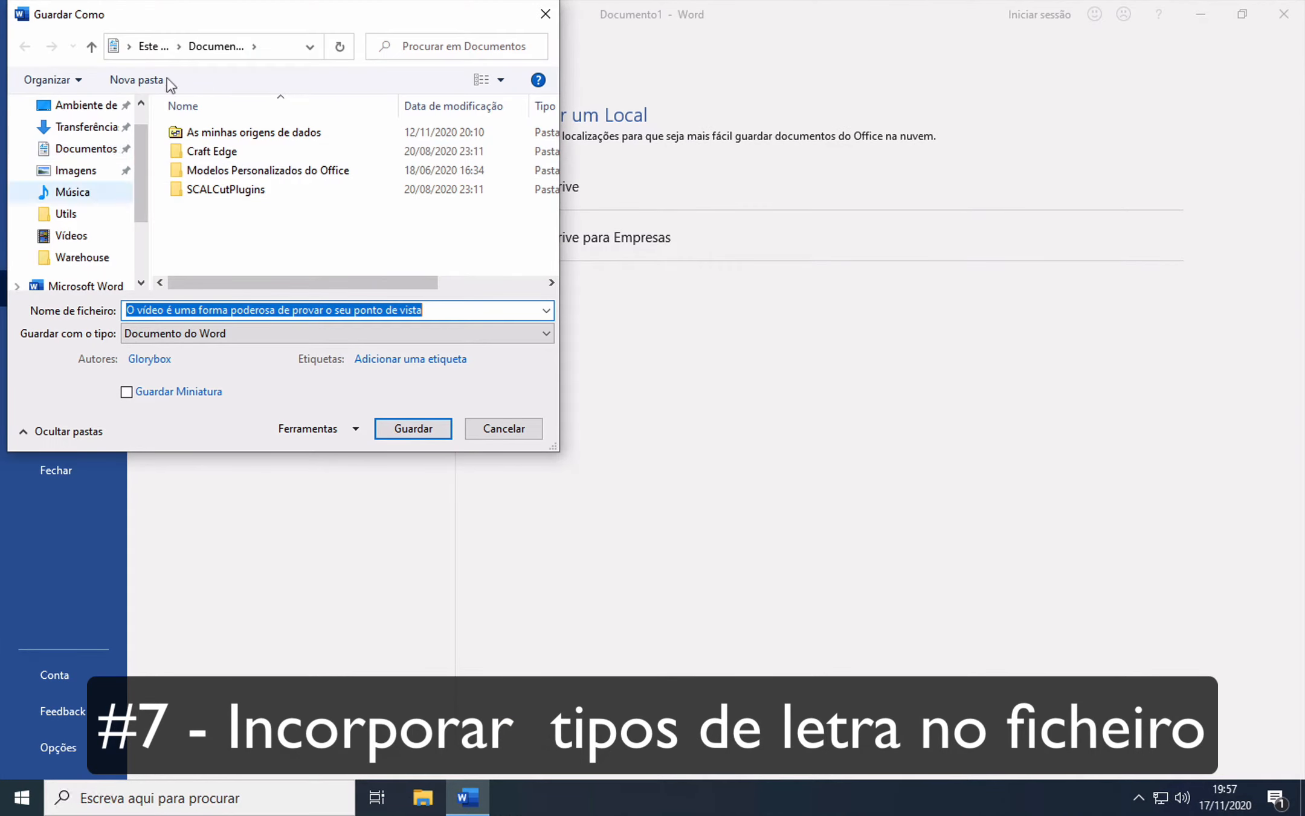
click(432, 432)
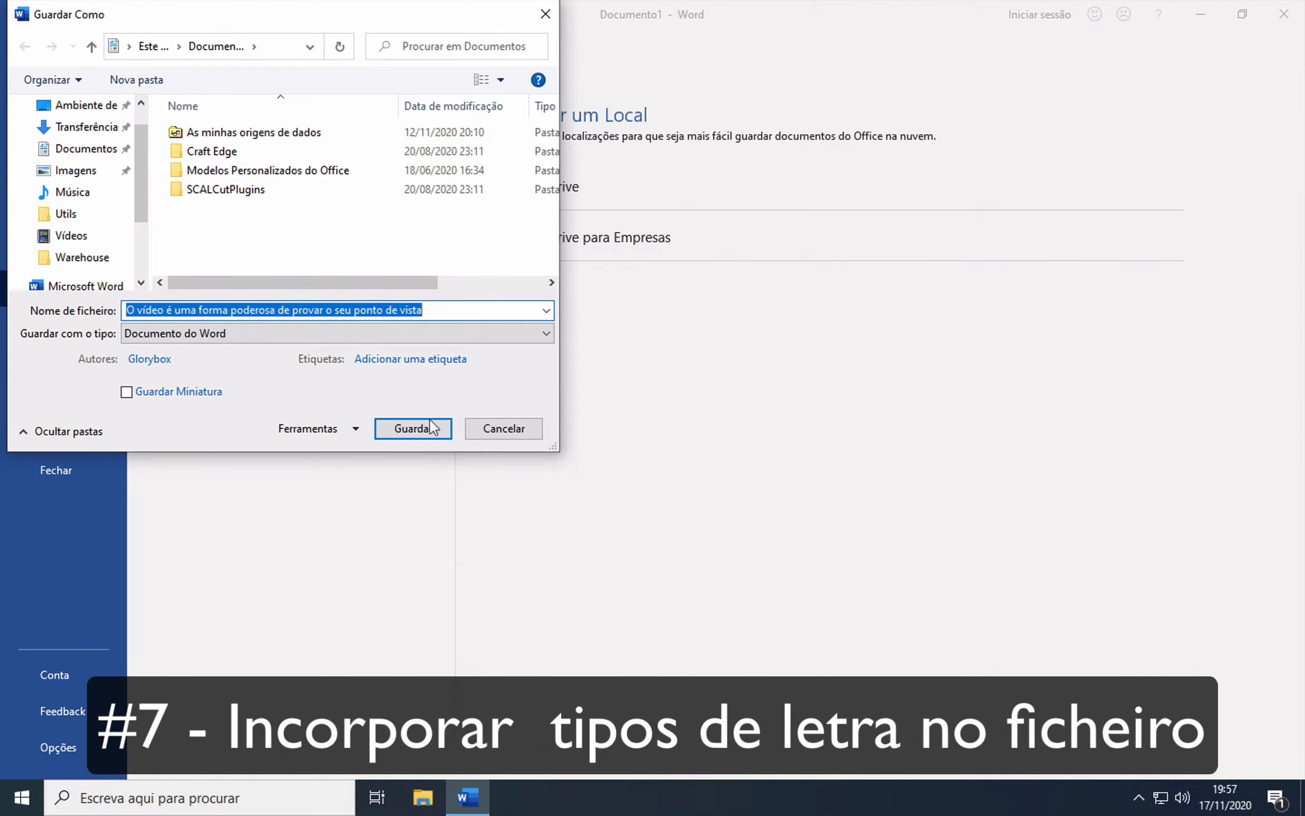
click(432, 433)
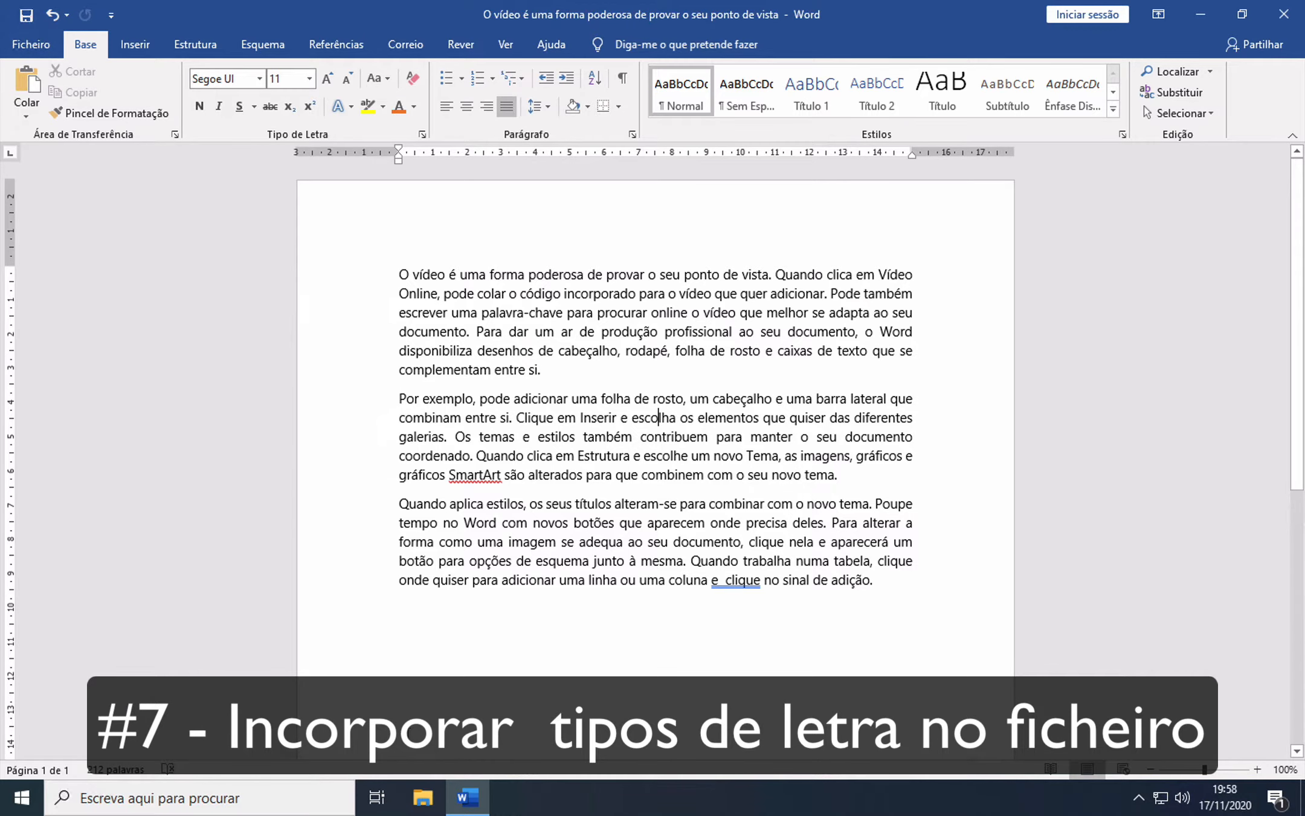
Switch to File Explorer and examine the saved document's size in Documentos, fitting the Nome column, and return to Word
click(423, 804)
click(423, 807)
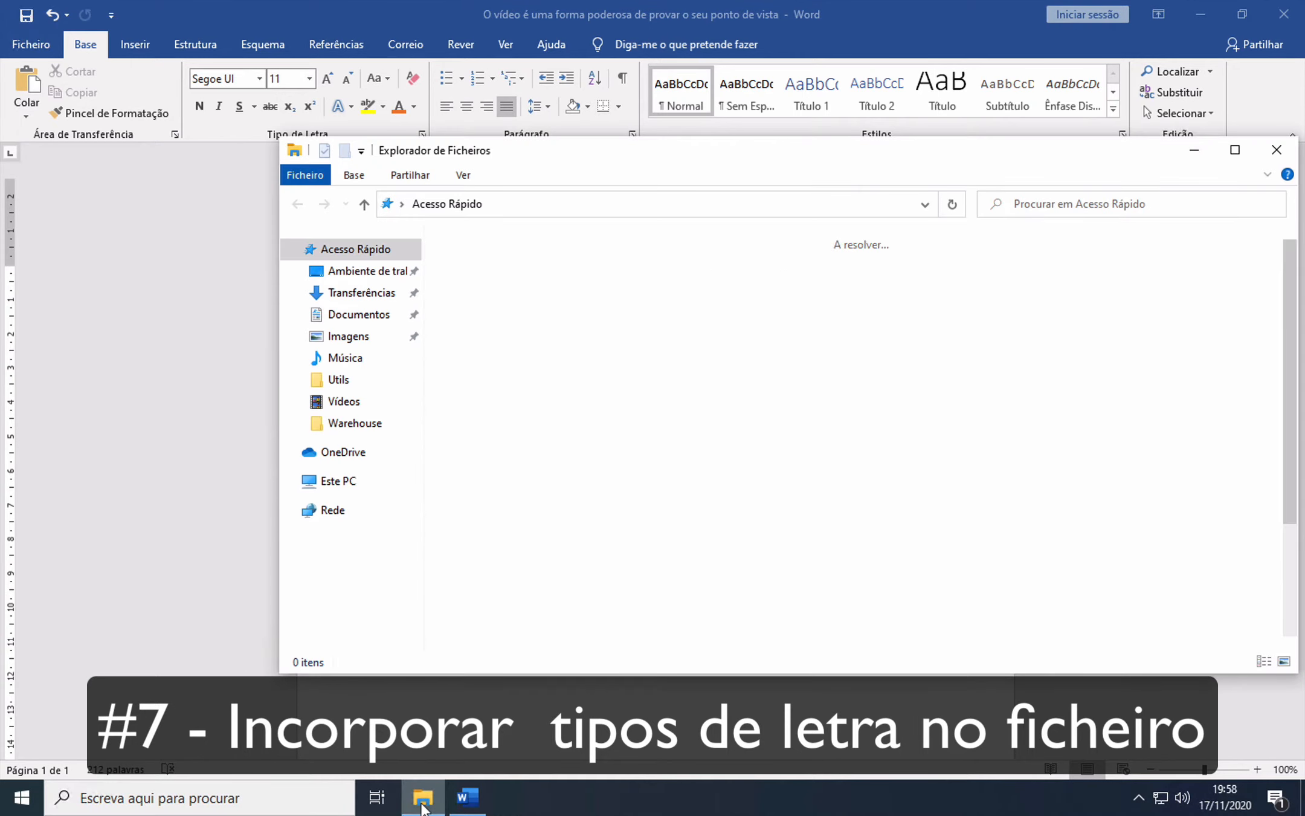
click(359, 316)
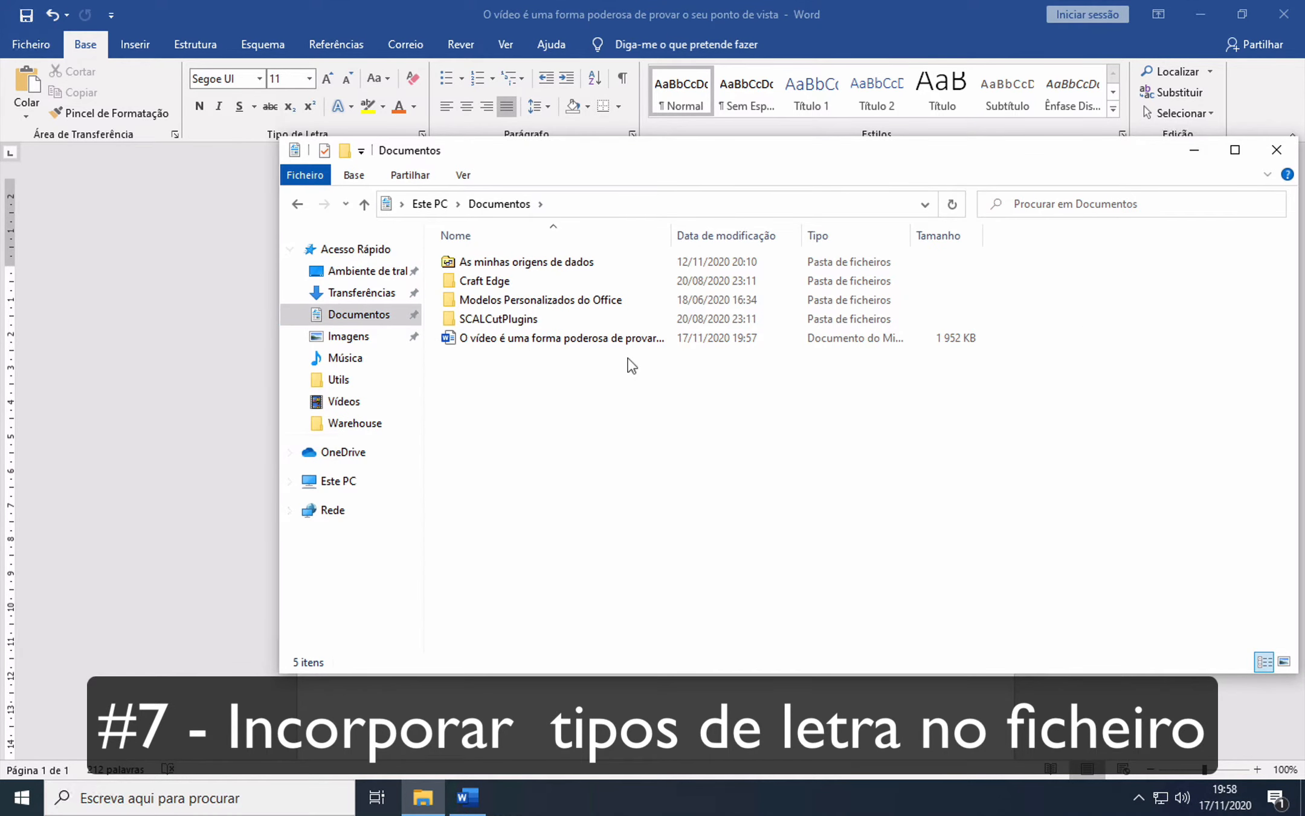
double_click(671, 235)
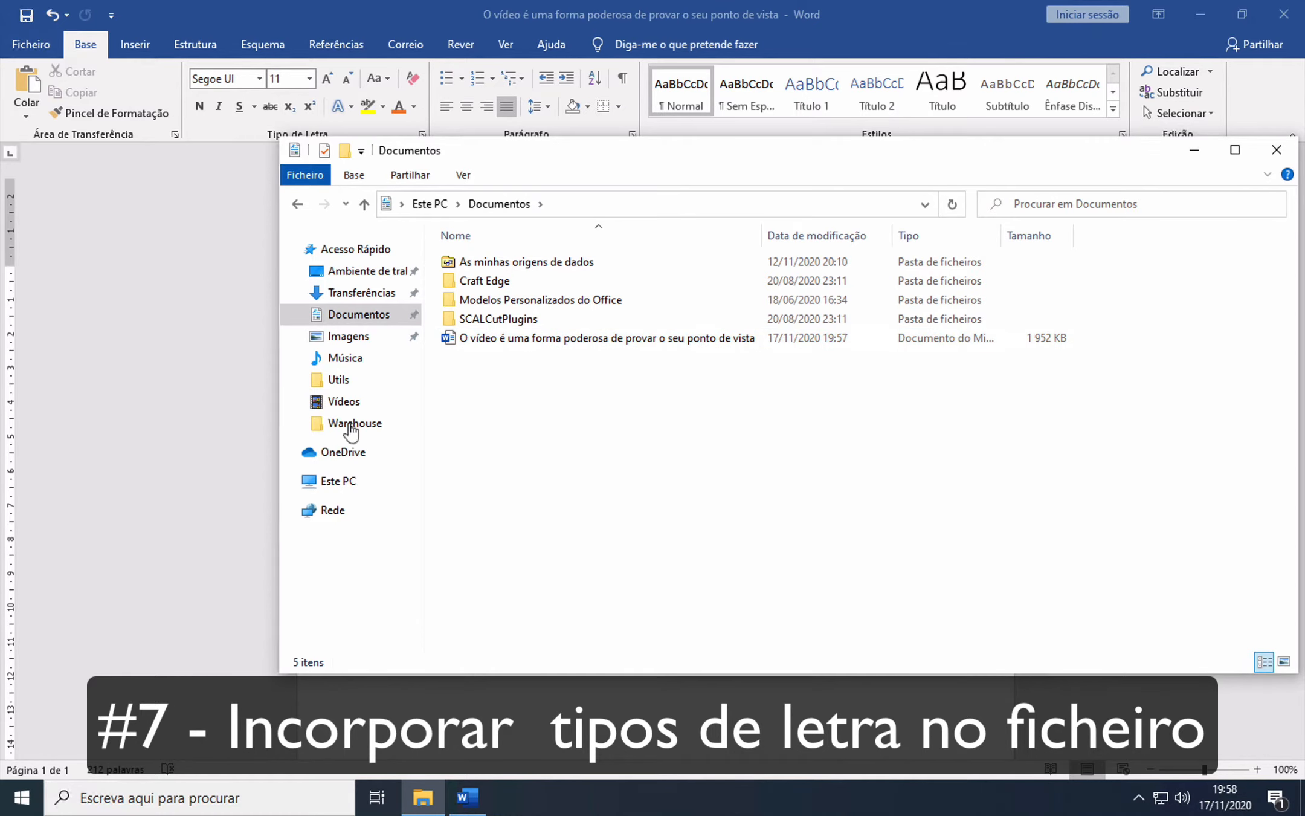
click(183, 461)
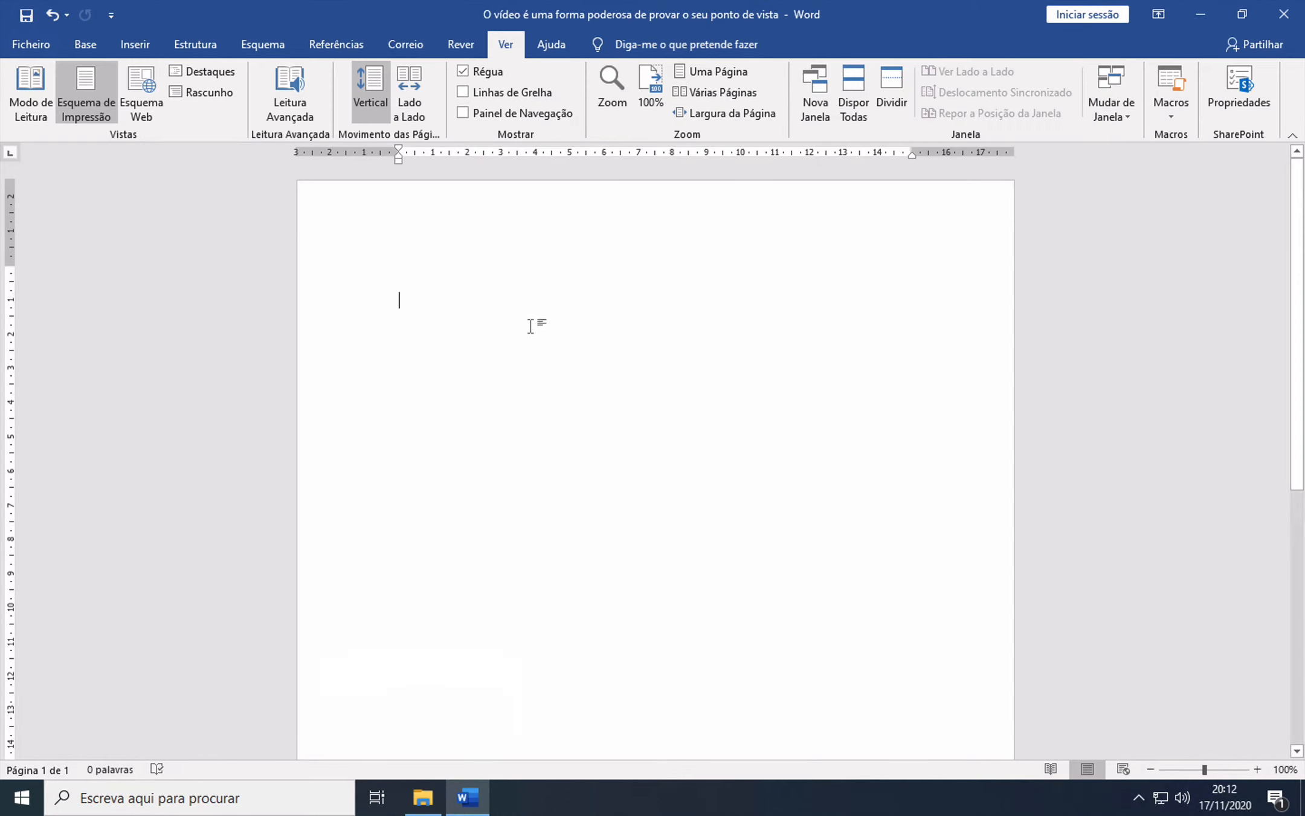
Enter the sentence "Eu sou um vídeo com dicas sobre o Microsoft Word." as the first paragraph, correcting typing mistakes
text(Eu sou um vídeo com dias)
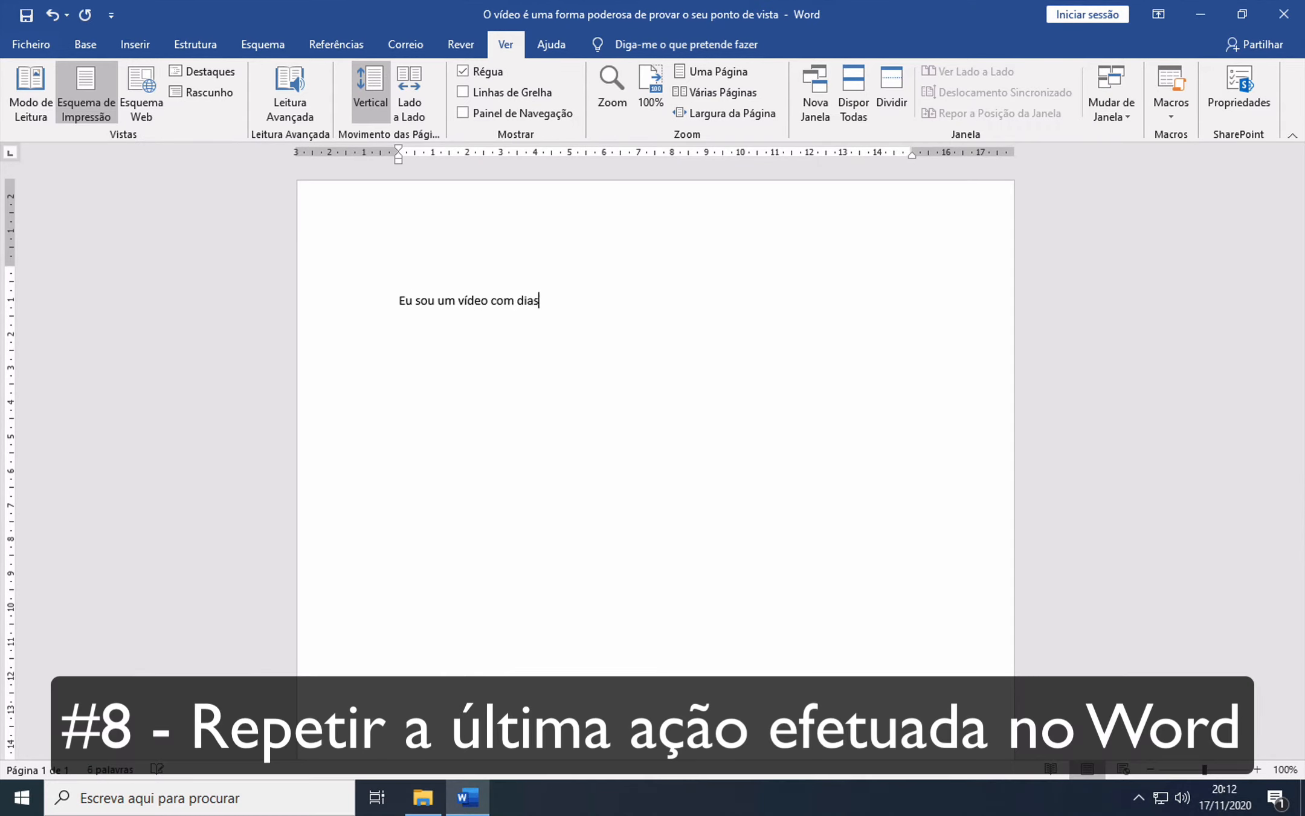
key(BackSpace)
key(BackSpace)
text(cas dobre o)
key(BackSpace)
key(BackSpace)
key(BackSpace)
key(BackSpace)
key(BackSpace)
key(BackSpace)
key(BackSpace)
key(BackSpace)
key(BackSpace)
text(sobre o Microsoft Word.)
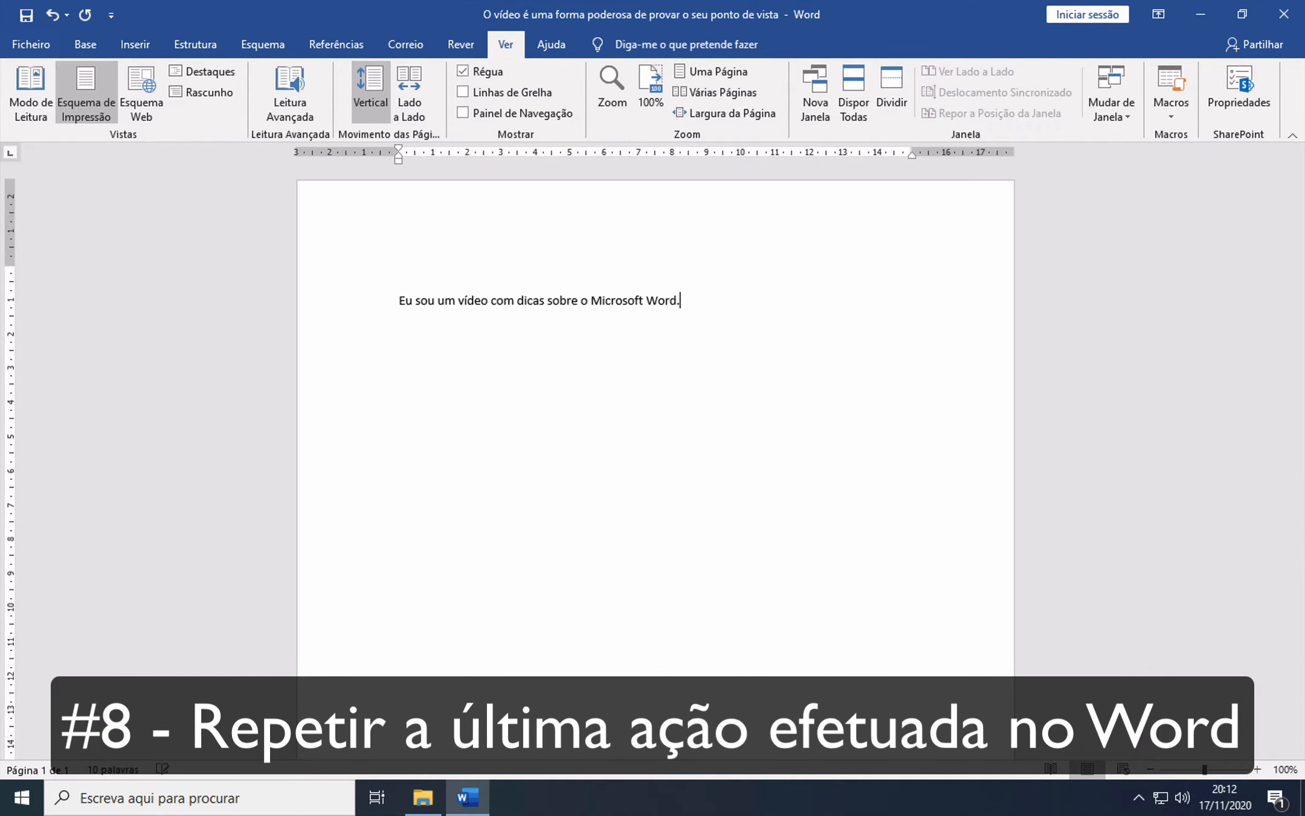
Add a second paragraph reading "Neste vídeo estou aprender algumas técnicas para agilizar o meu trabalho em processamento de texto."
key(Return)
text(Neste vídeo estou aprender algumas t)
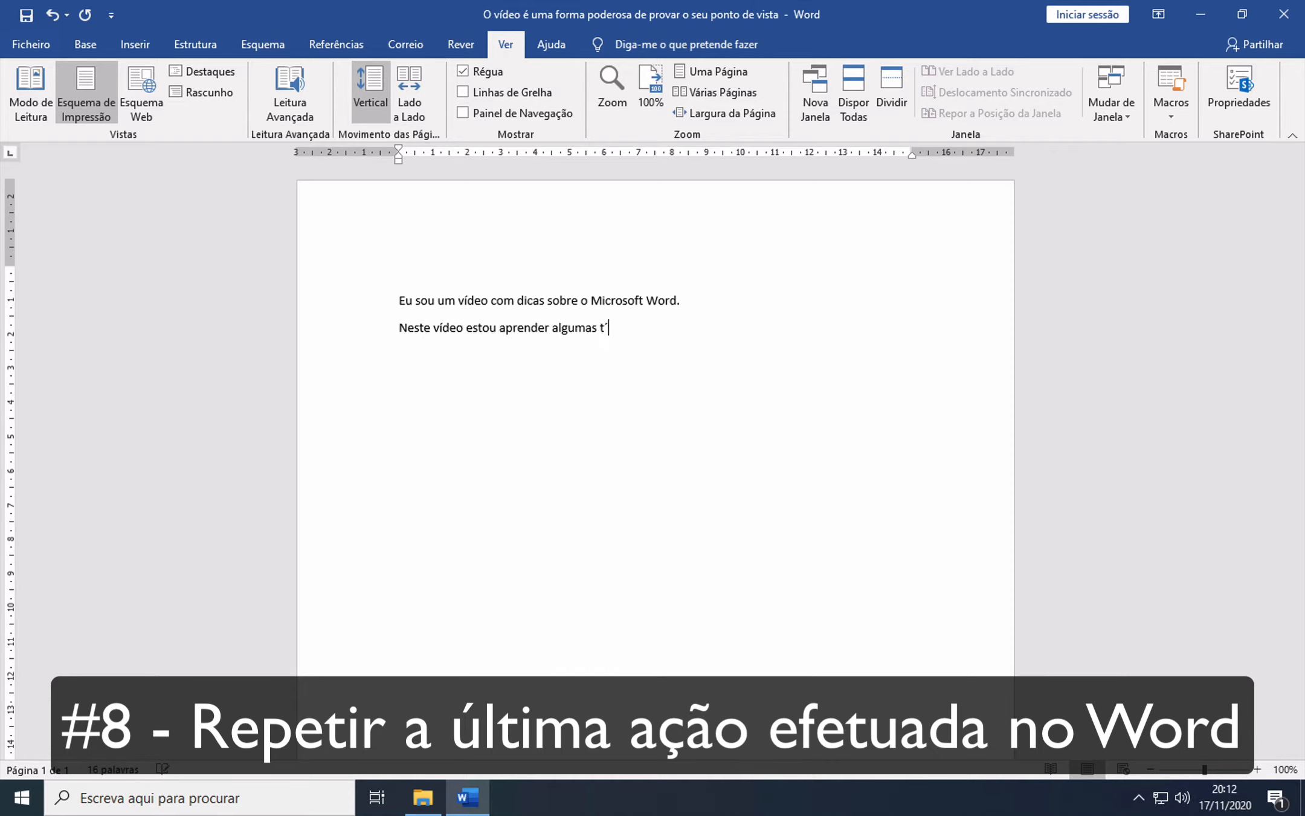
text(écnicas para agilizar o meu trabalho em processamento d)
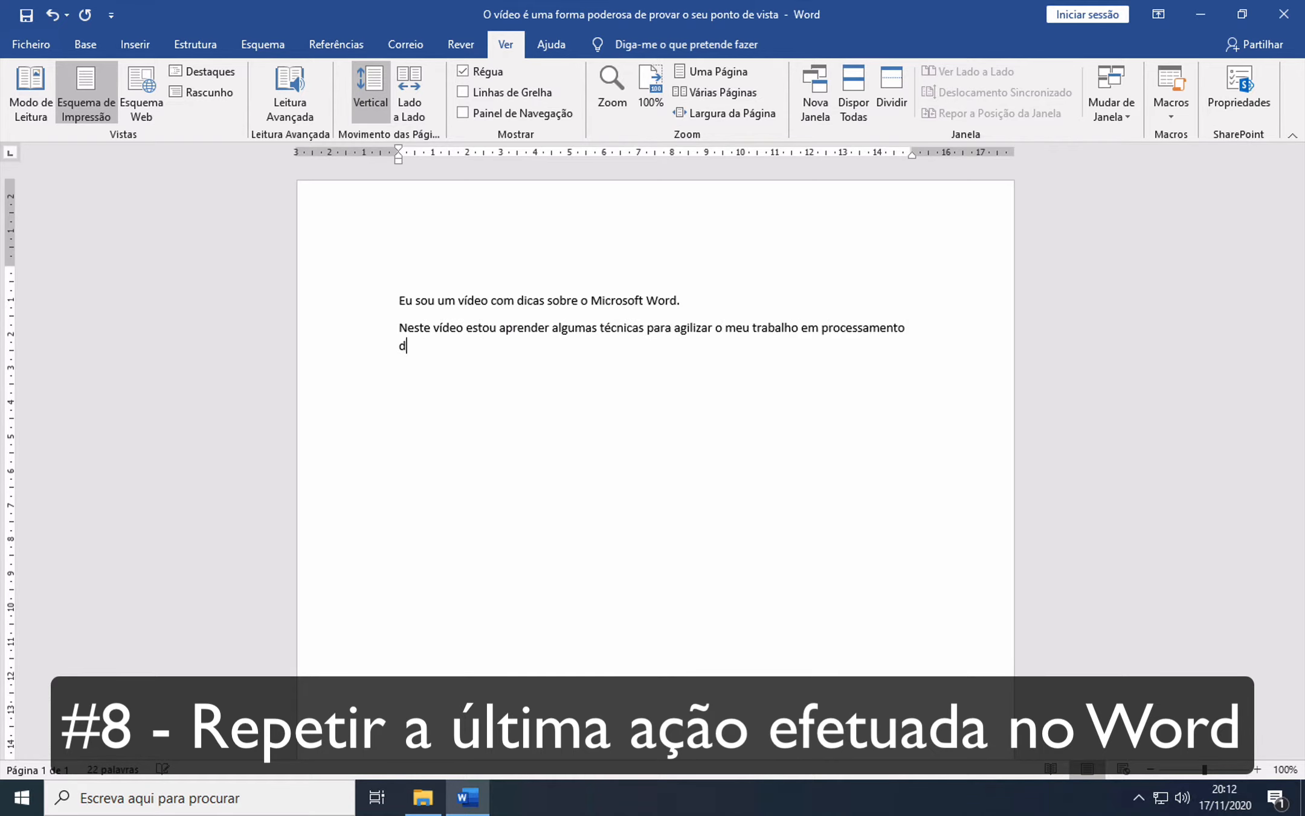
text(e tex)
text(to.)
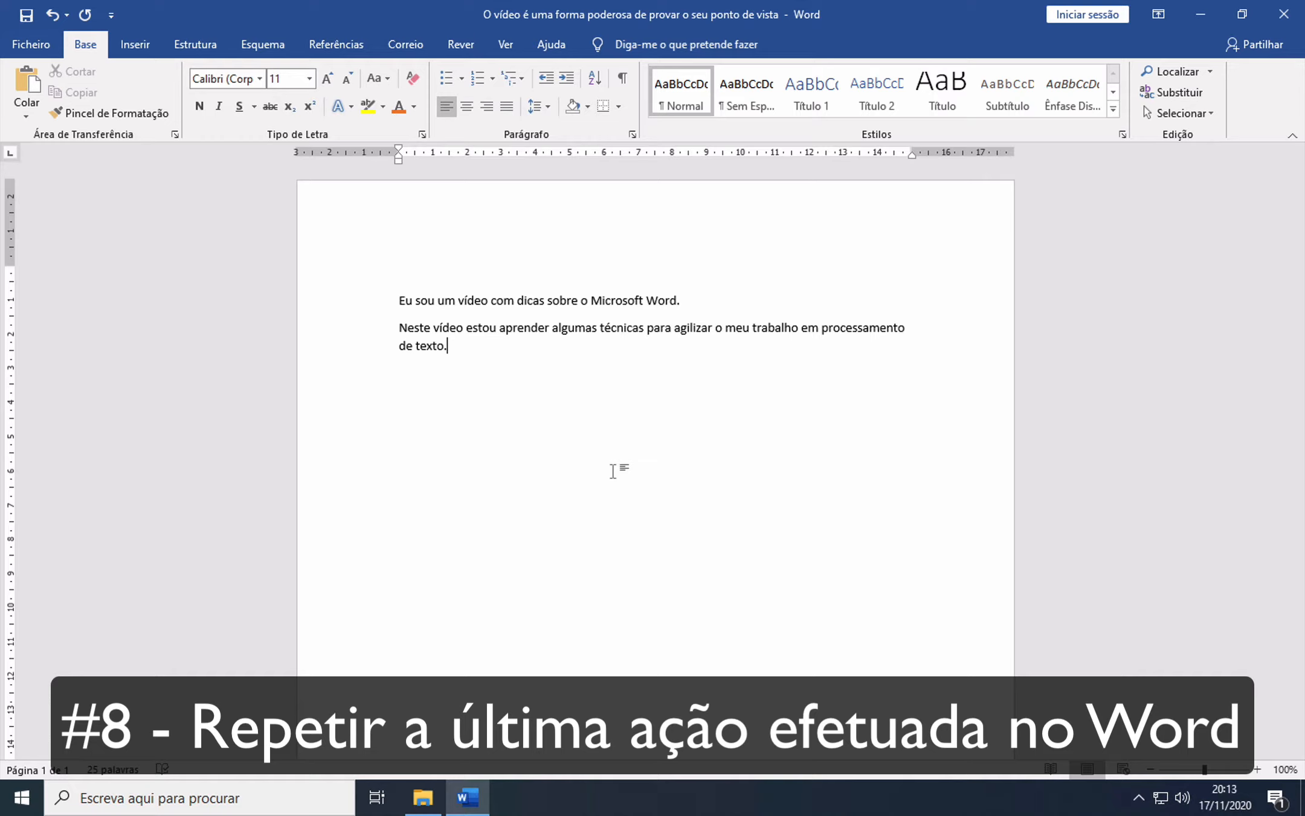
Make the word "vídeo" in the first paragraph bold and dark red
double_click(468, 301)
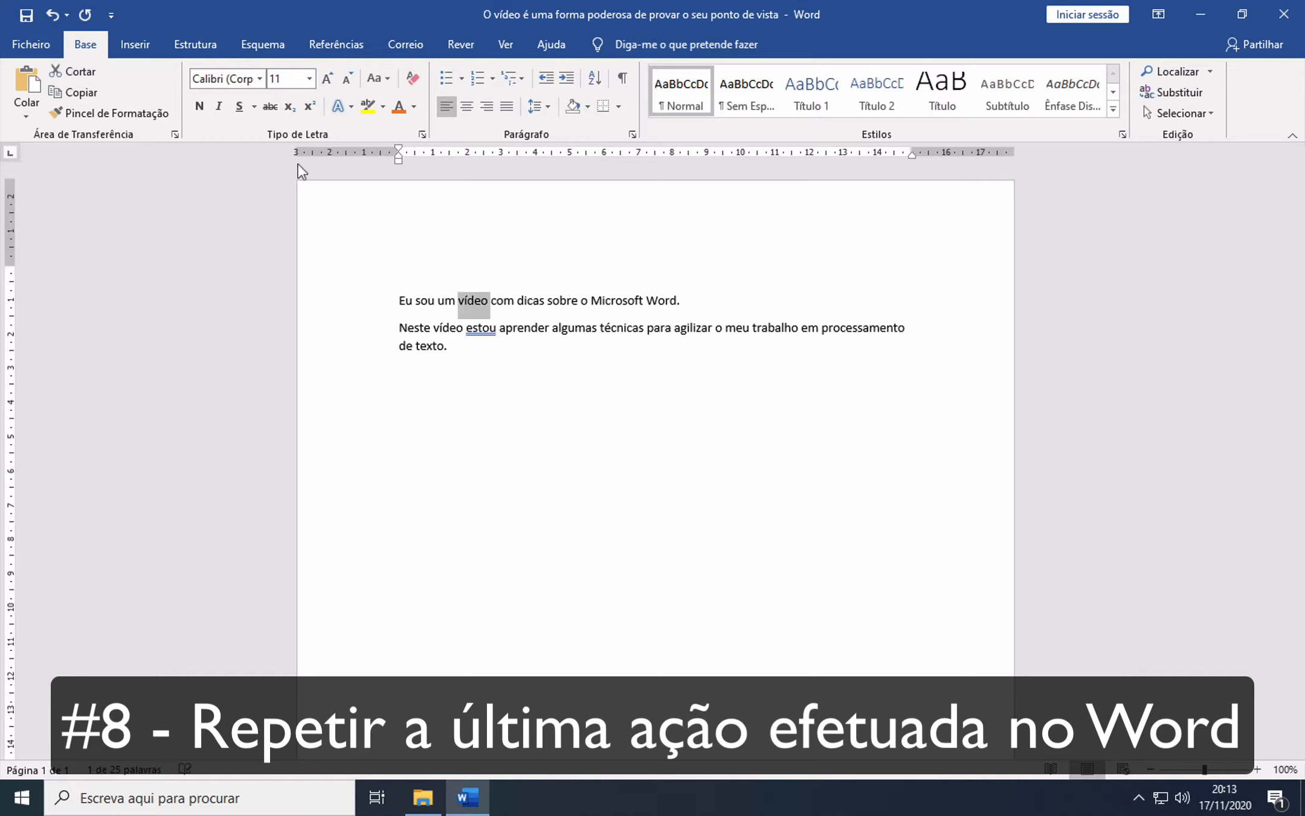
click(202, 107)
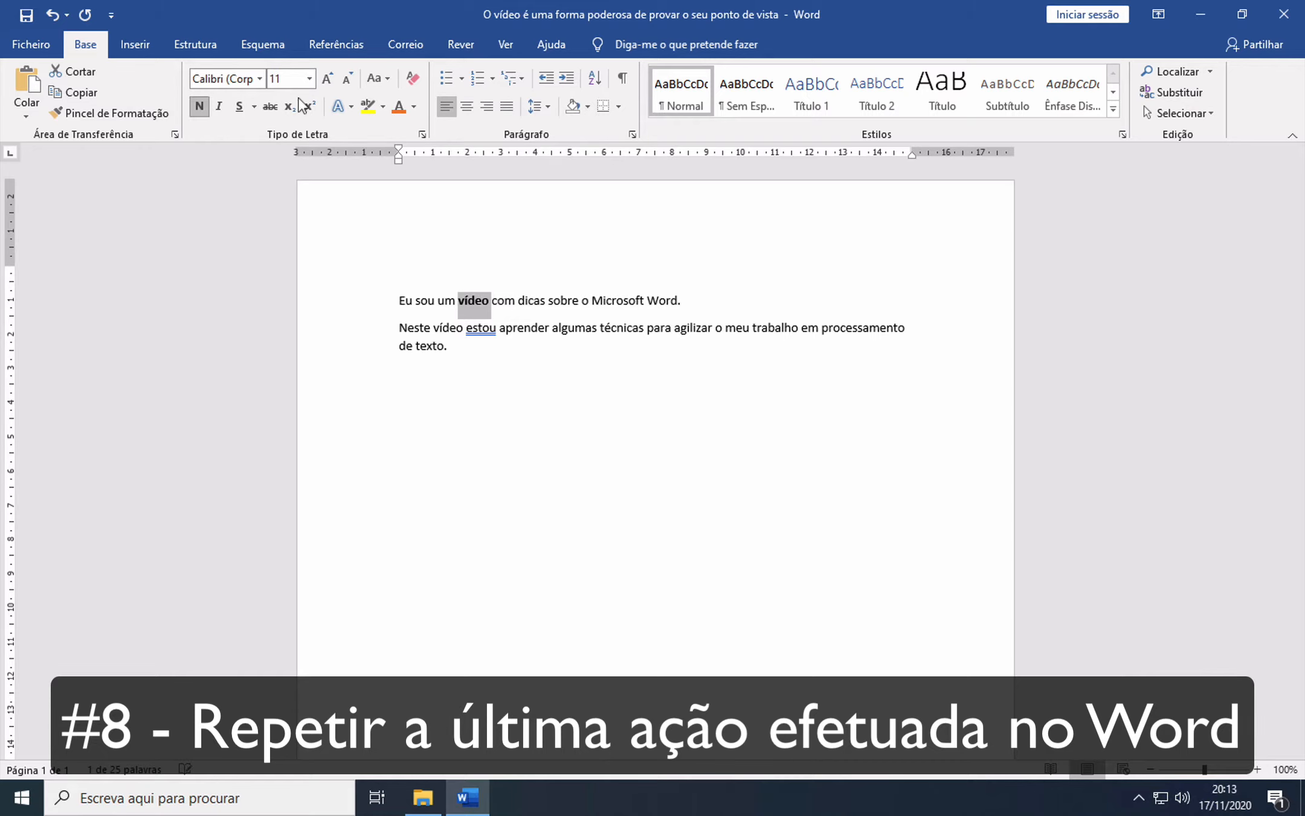
click(414, 107)
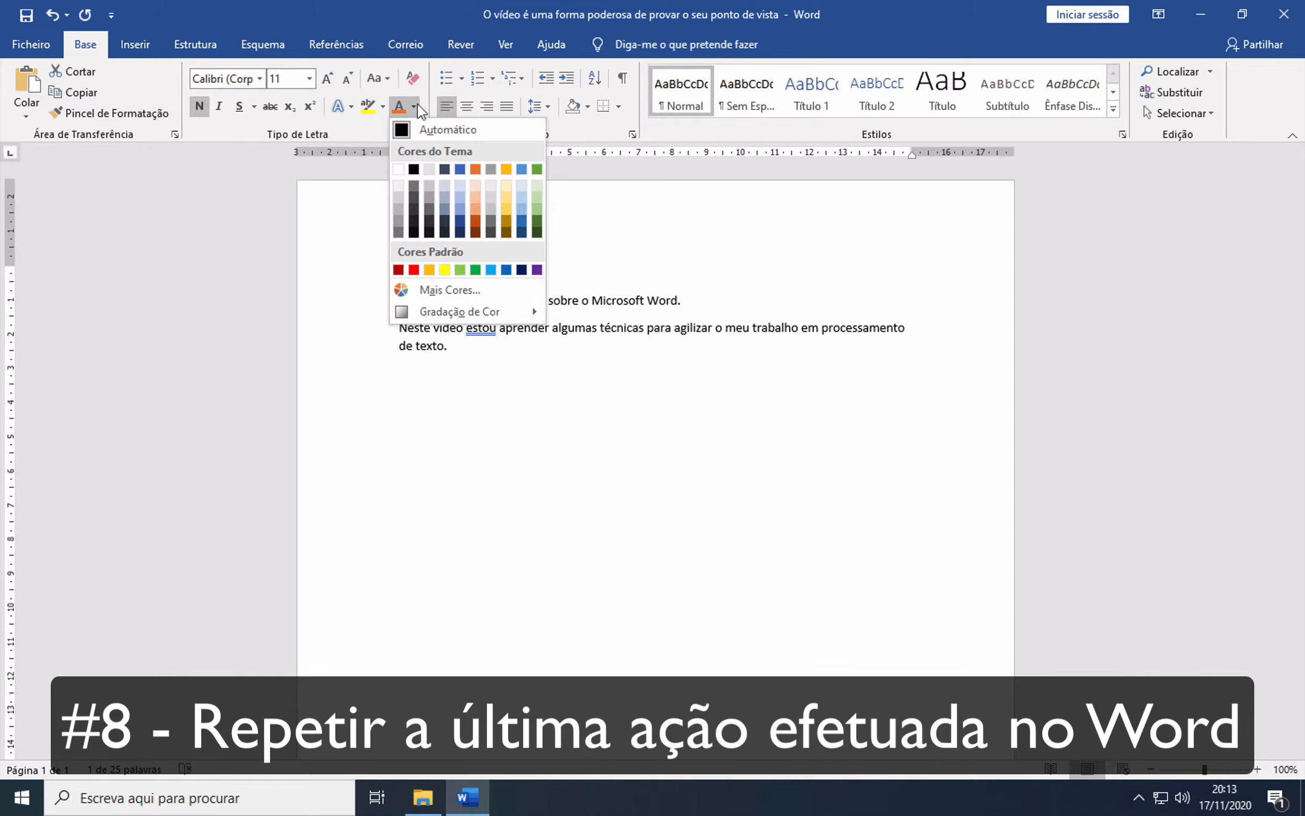
click(398, 269)
click(525, 327)
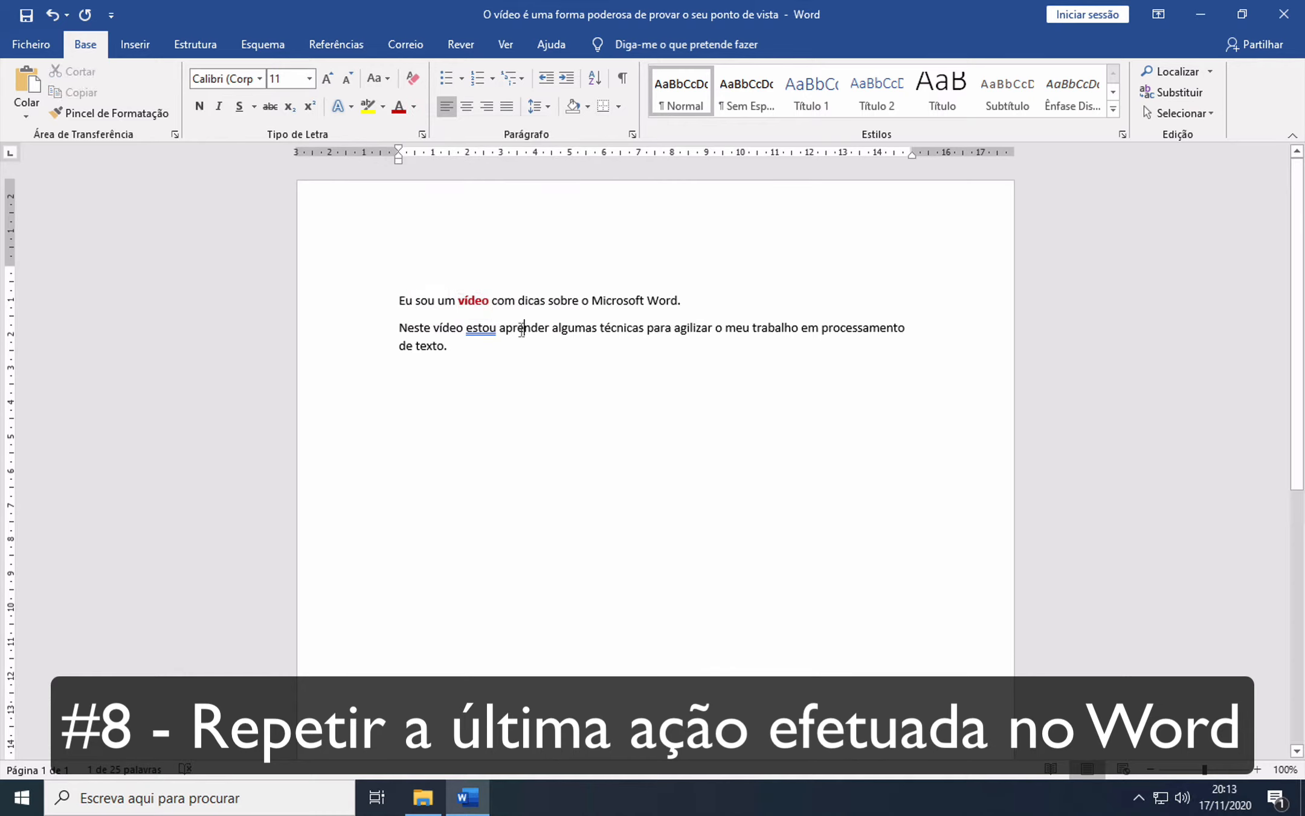
Repeat the last font colour change on the word "Microsoft" in the first paragraph
double_click(479, 302)
double_click(601, 303)
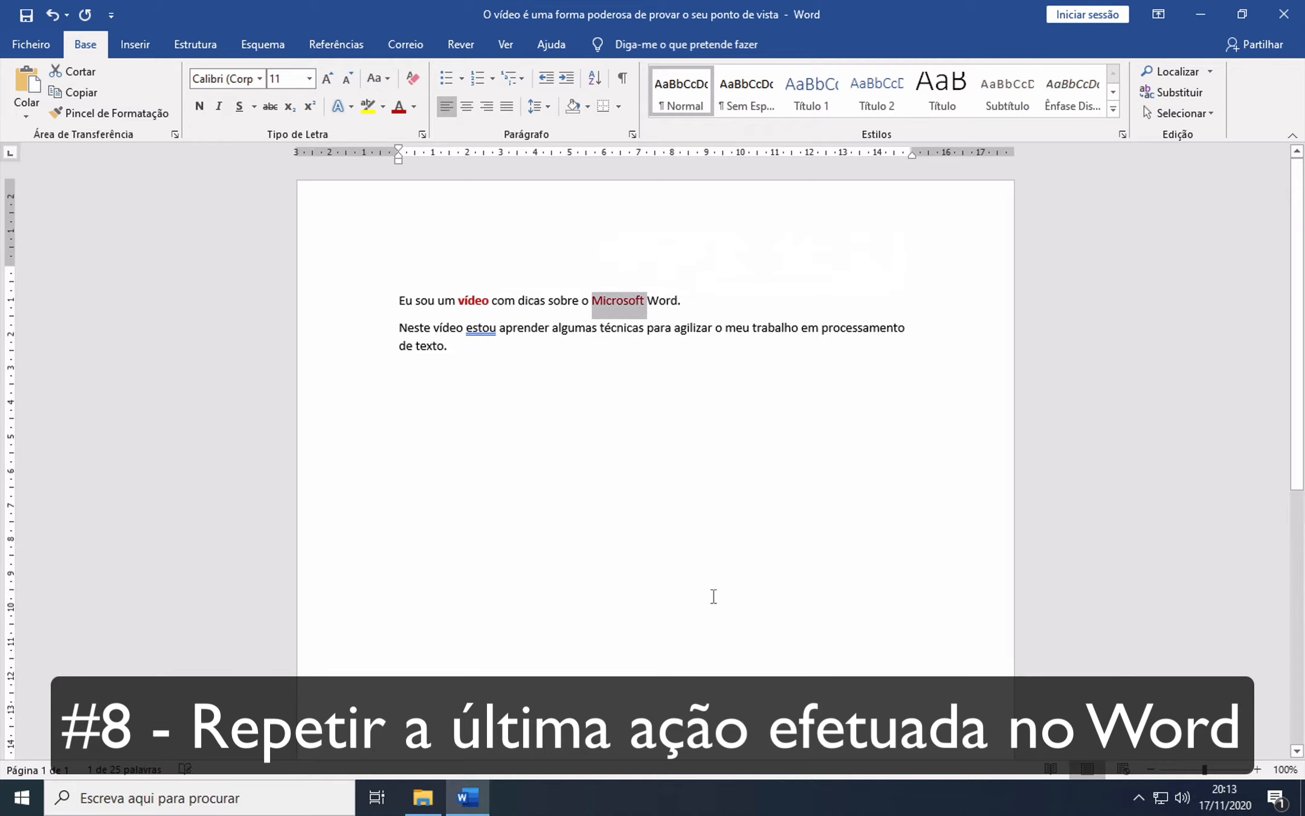
click(719, 344)
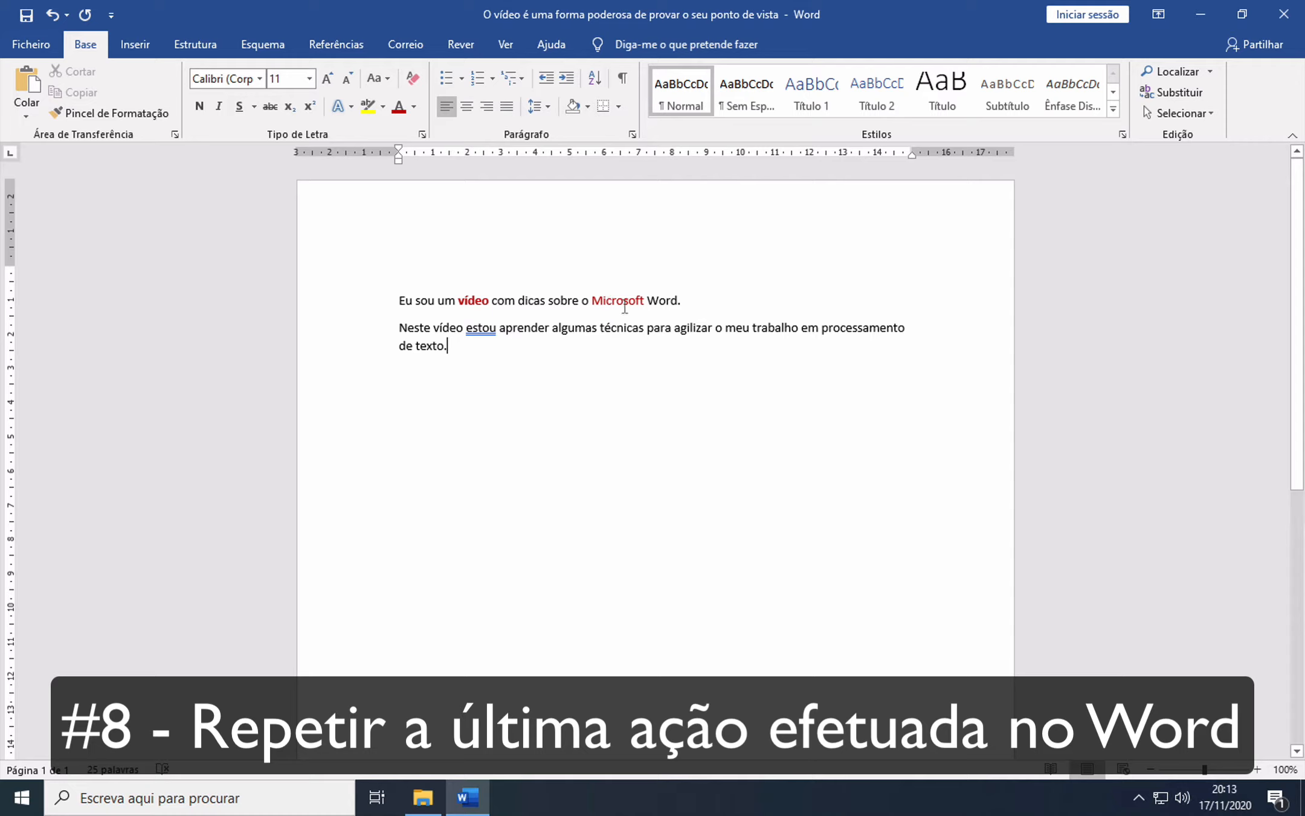
Underline "Word" in the first paragraph and repeat that action on "técnicas" and "trabalho" in the second paragraph
double_click(663, 300)
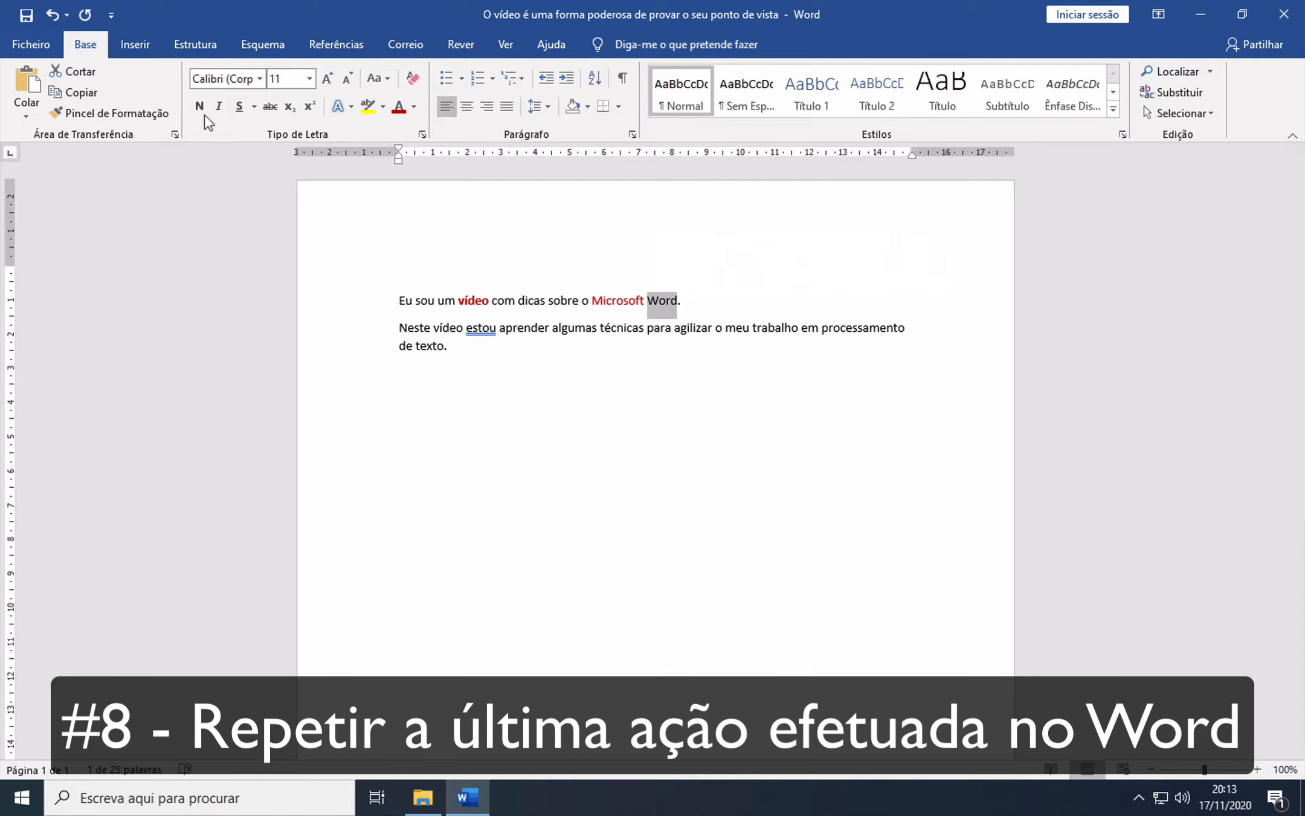
click(236, 110)
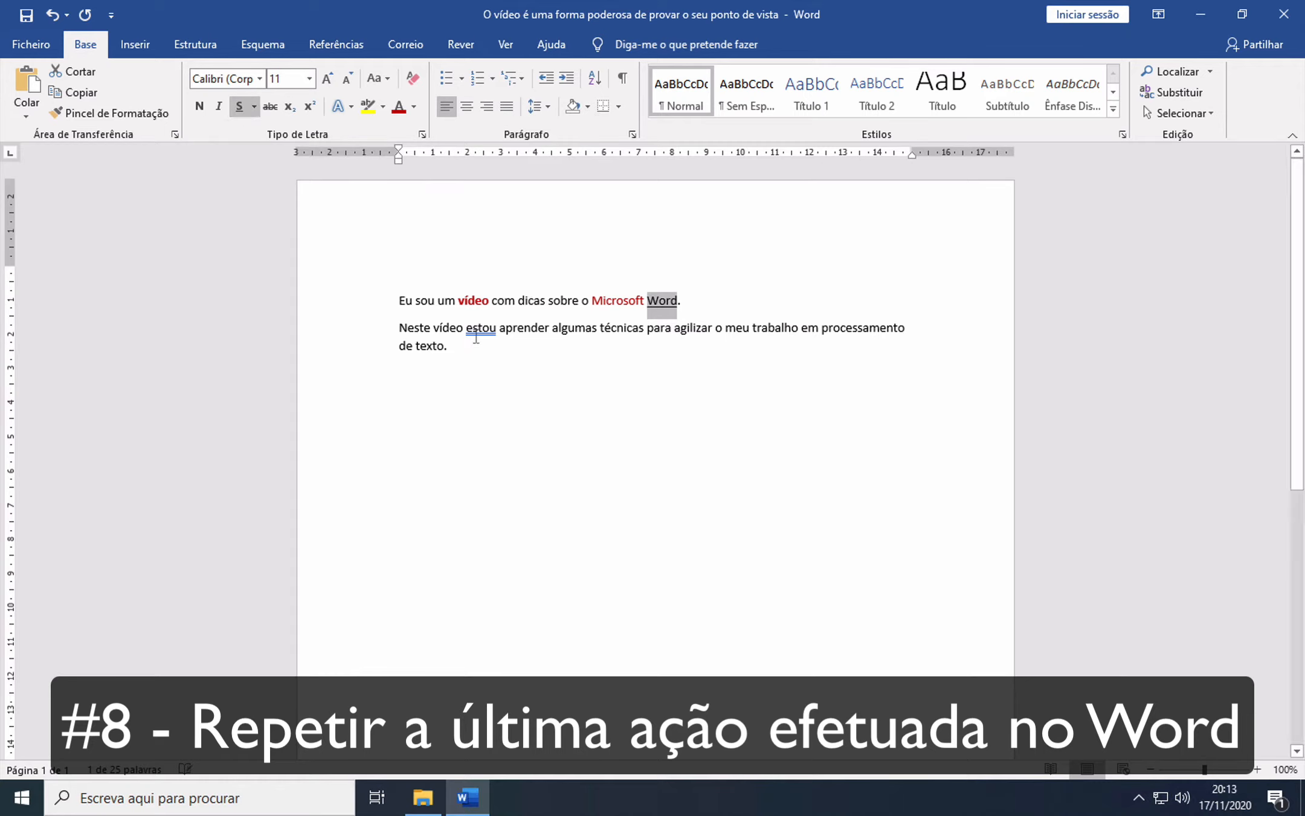
double_click(612, 329)
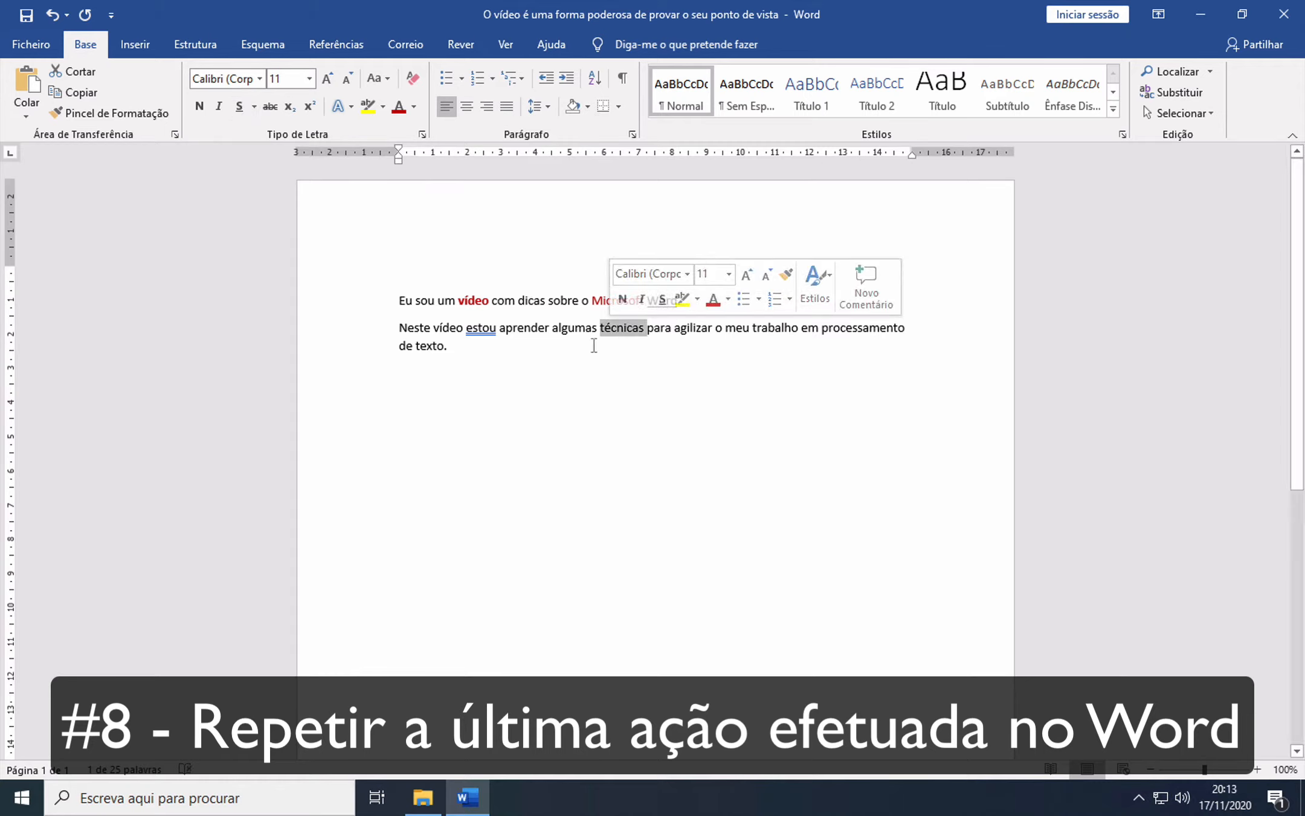
key(F4)
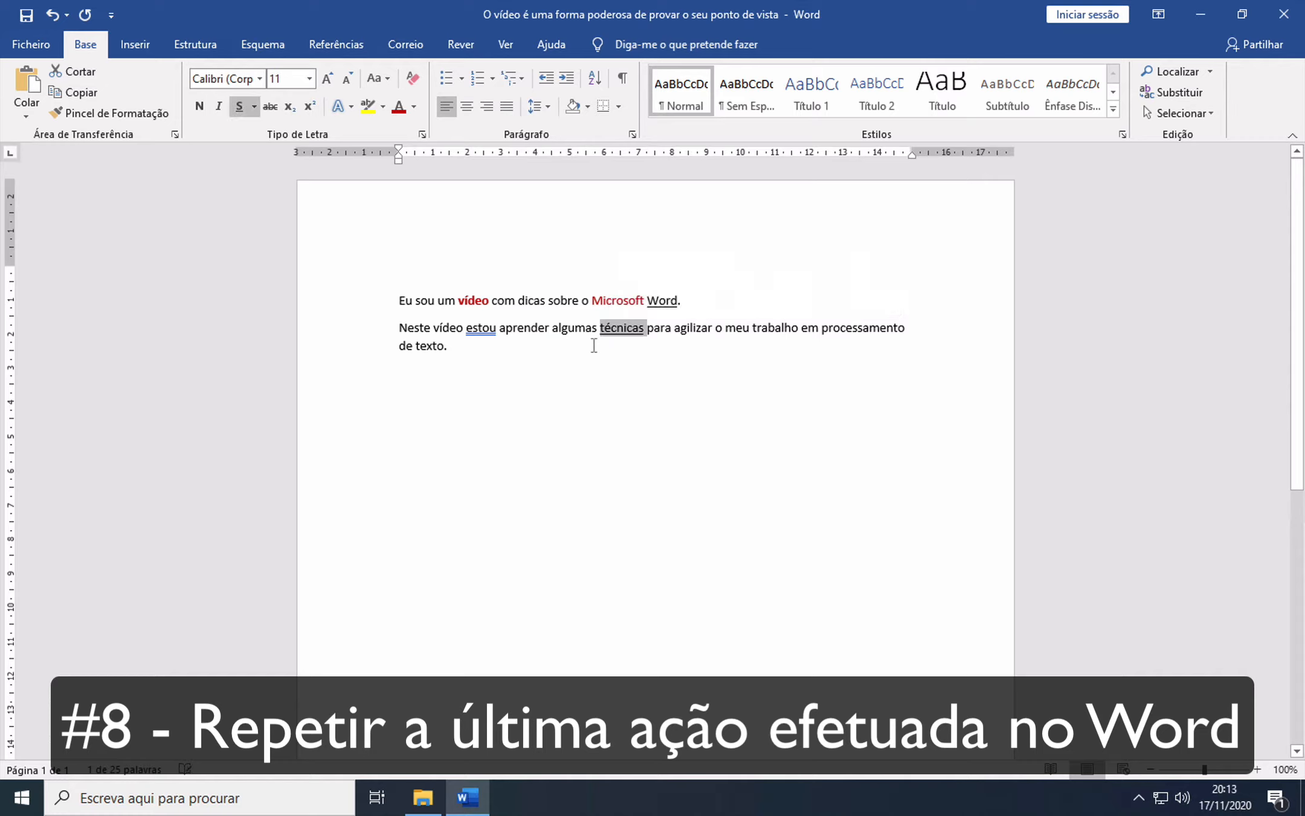
click(780, 330)
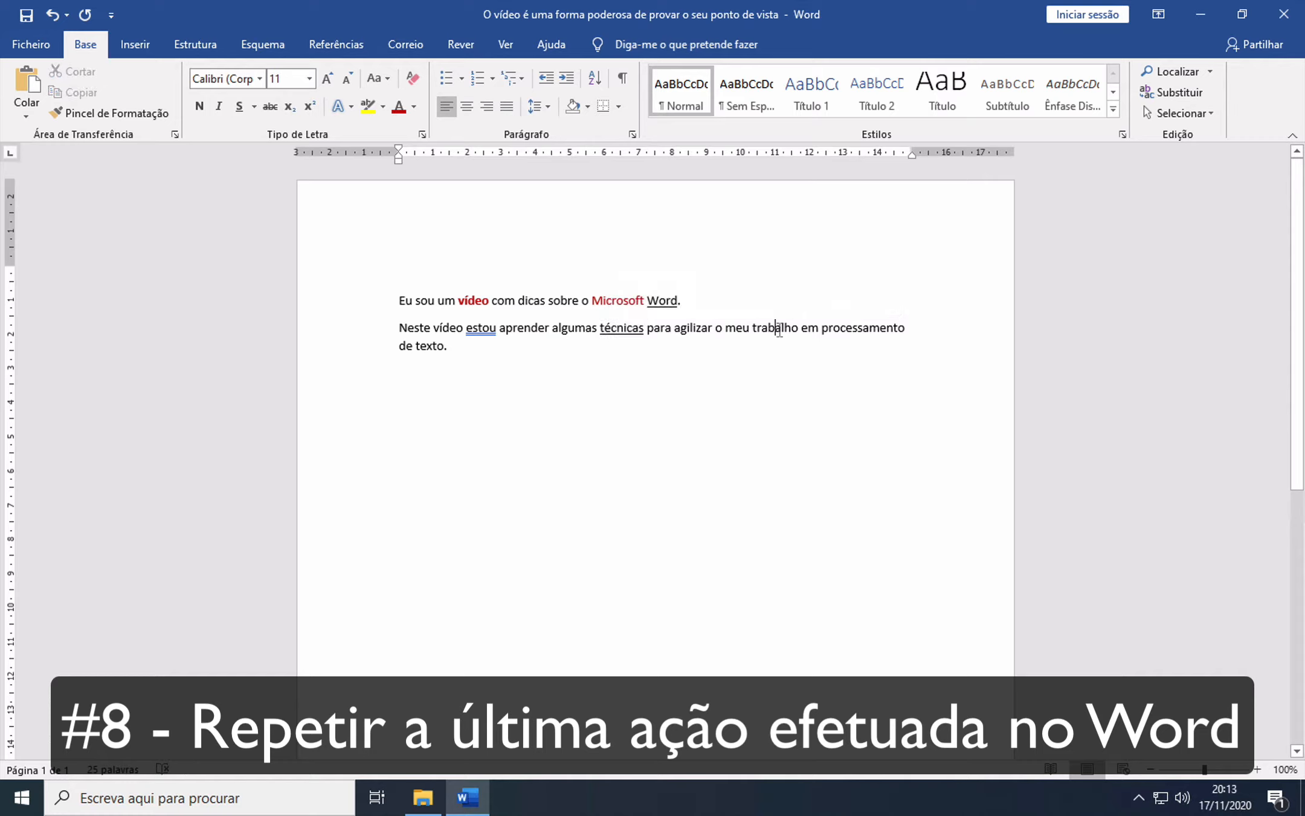
double_click(780, 331)
key(F4)
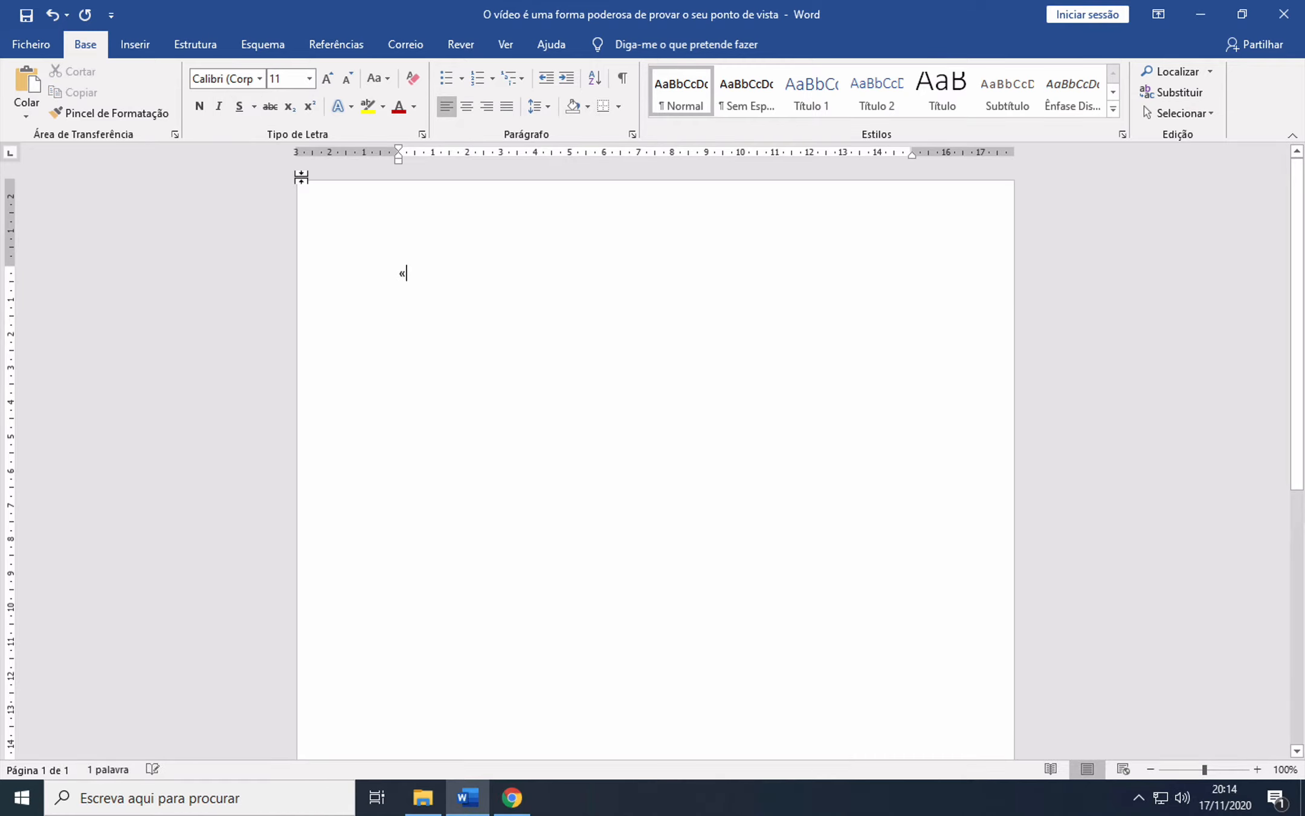
Clear the stray character from the page, then copy the opening paragraph of Wikipedia's Microsoft Office article in Chrome and return to Word
key(BackSpace)
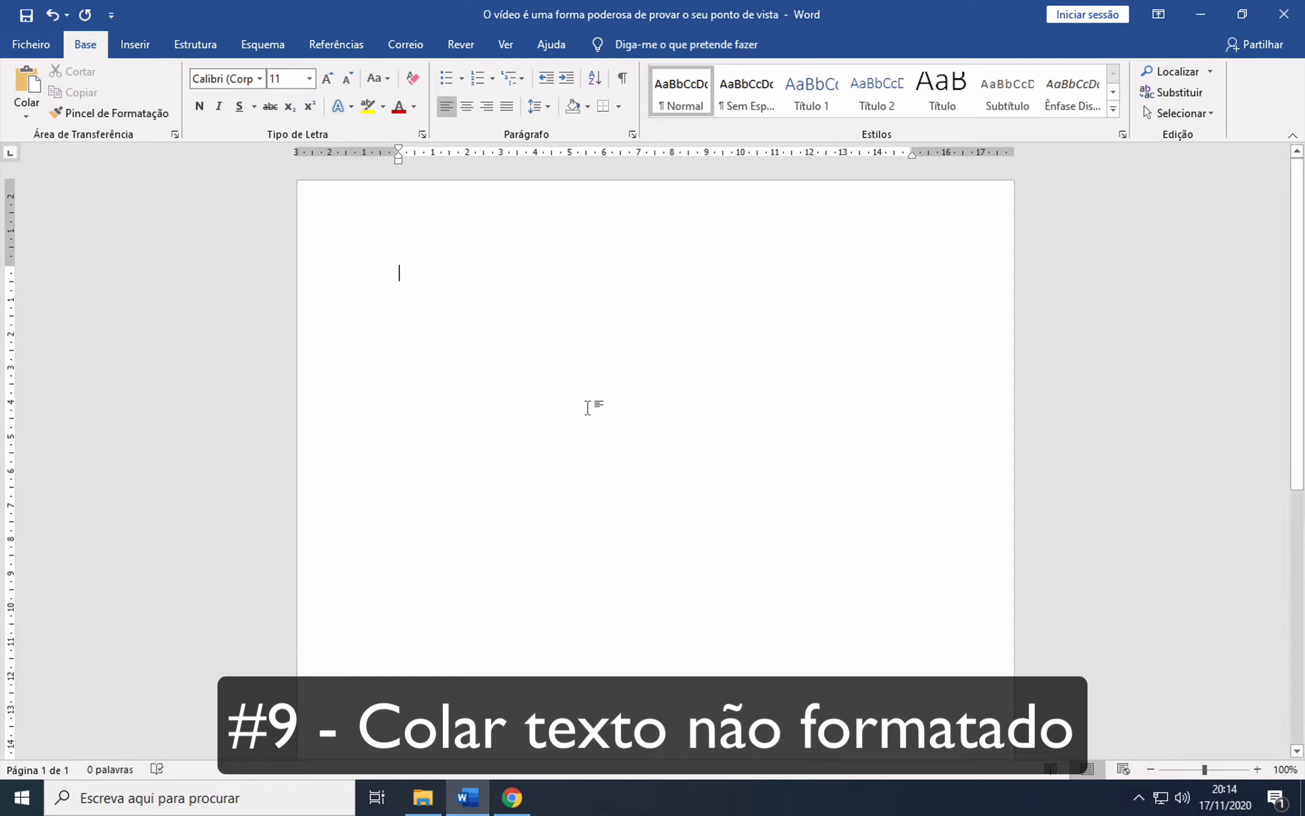
click(511, 799)
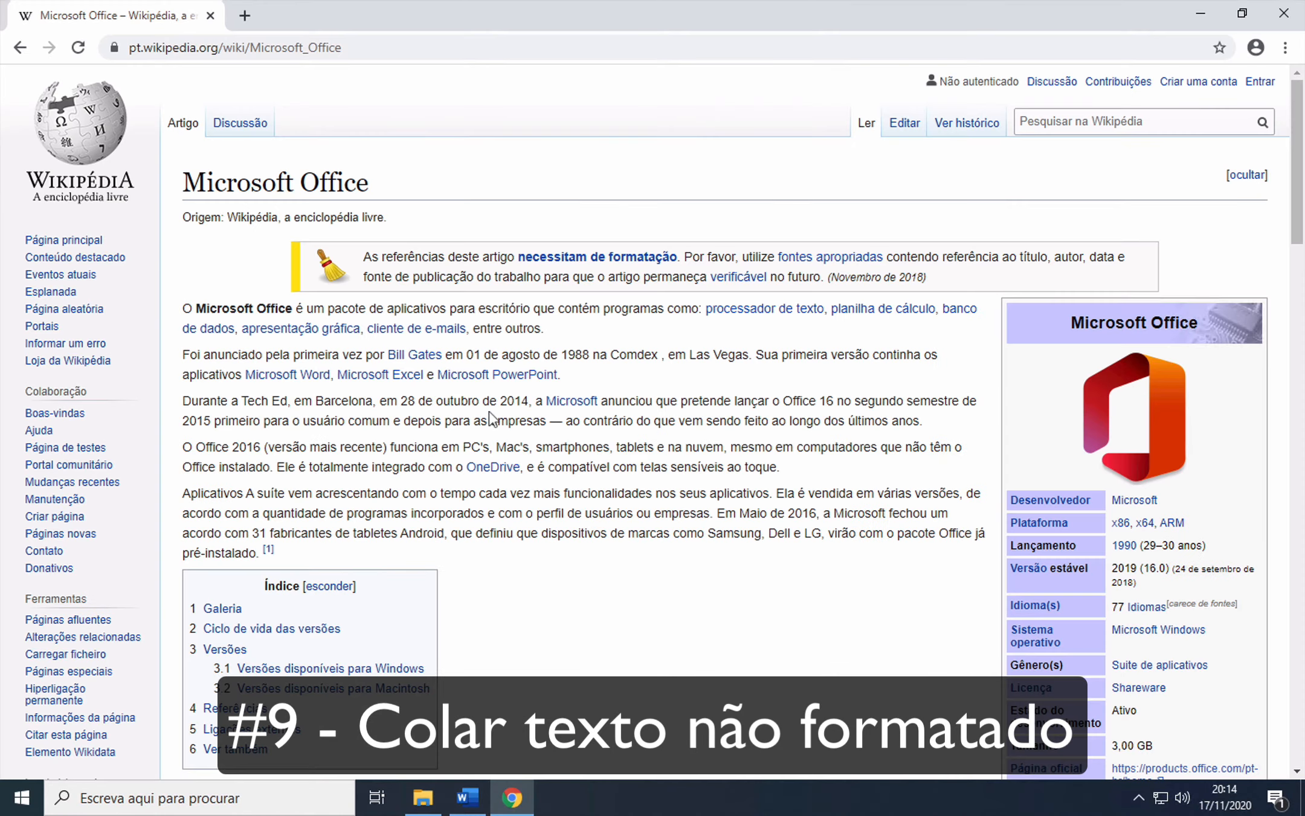
drag(183, 307, 555, 336)
key(ctrl+c)
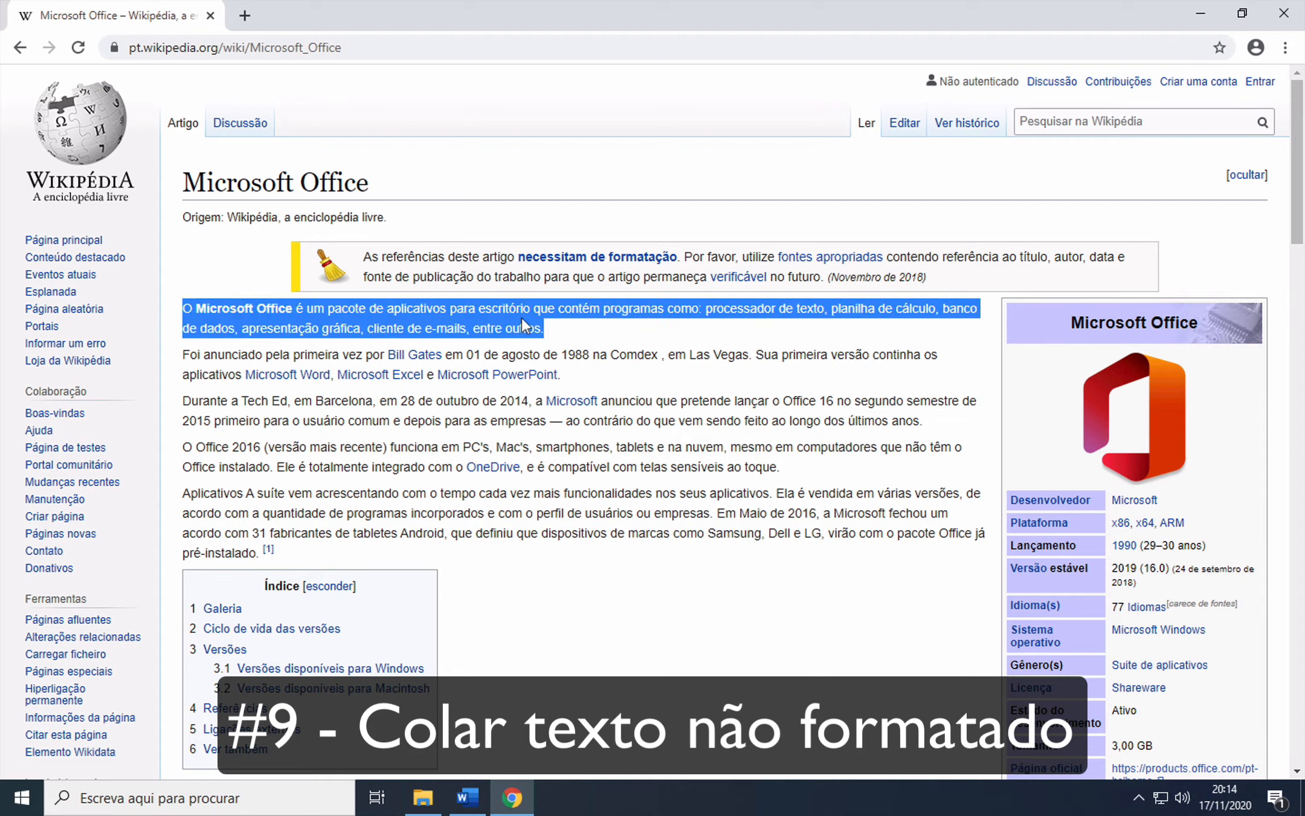
right_click(523, 318)
click(546, 332)
click(467, 798)
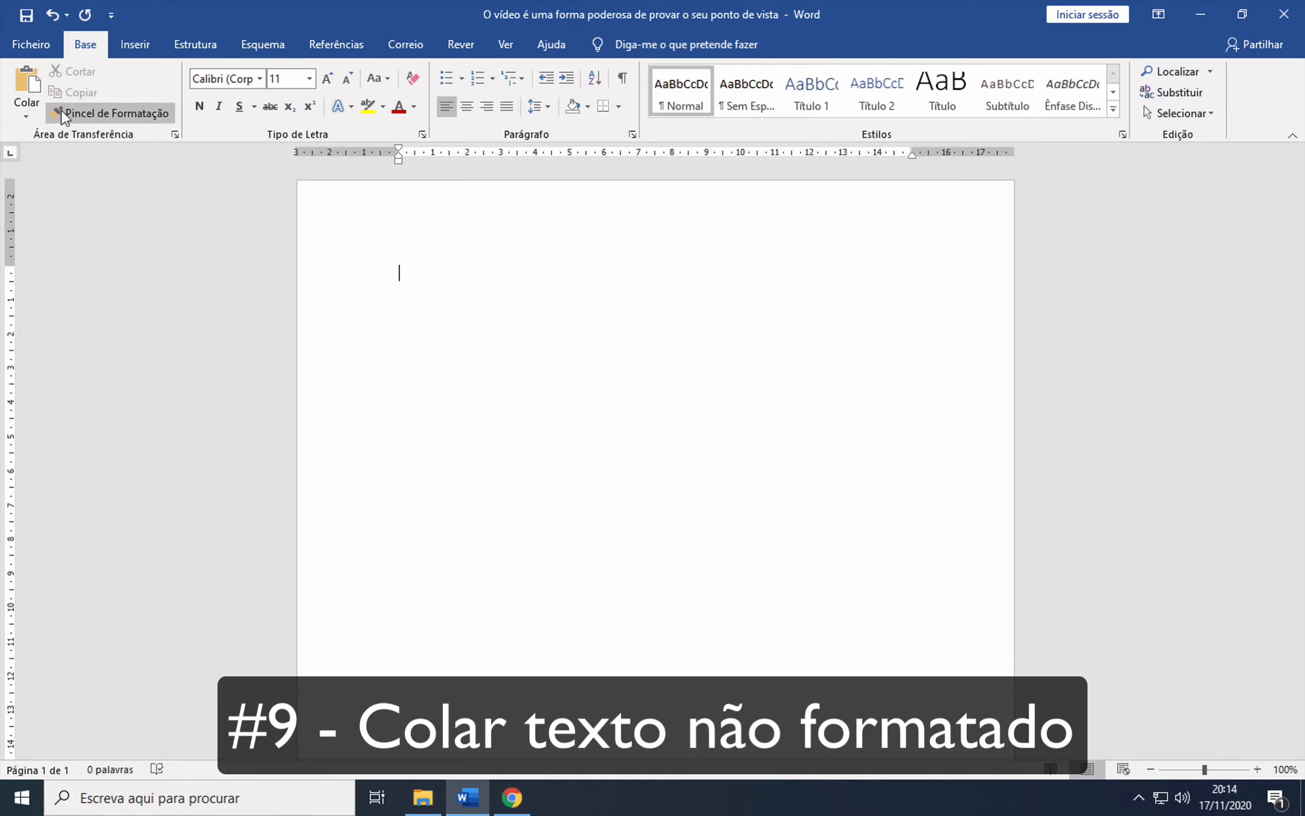
Paste the copied Wikipedia paragraph into the blank page as text only
click(33, 112)
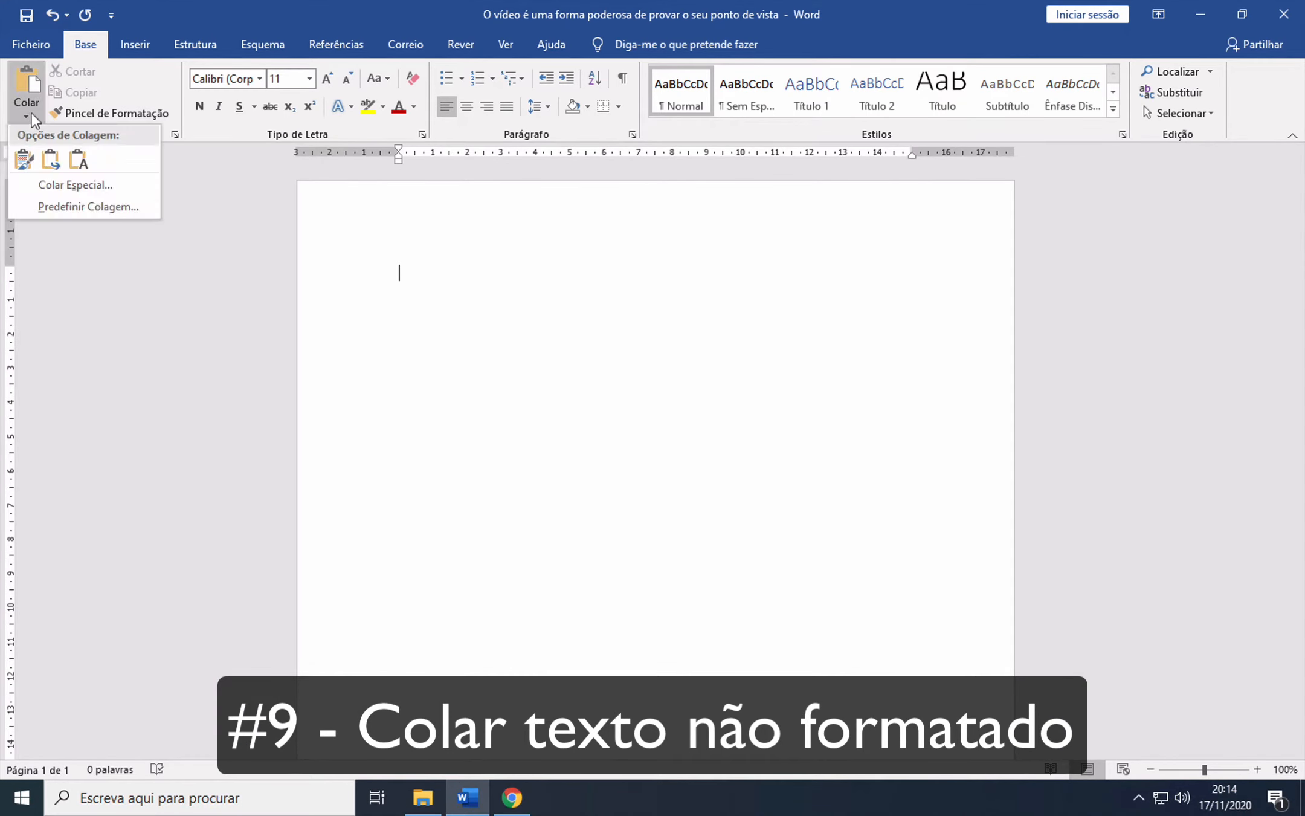
click(86, 164)
drag(571, 309, 352, 273)
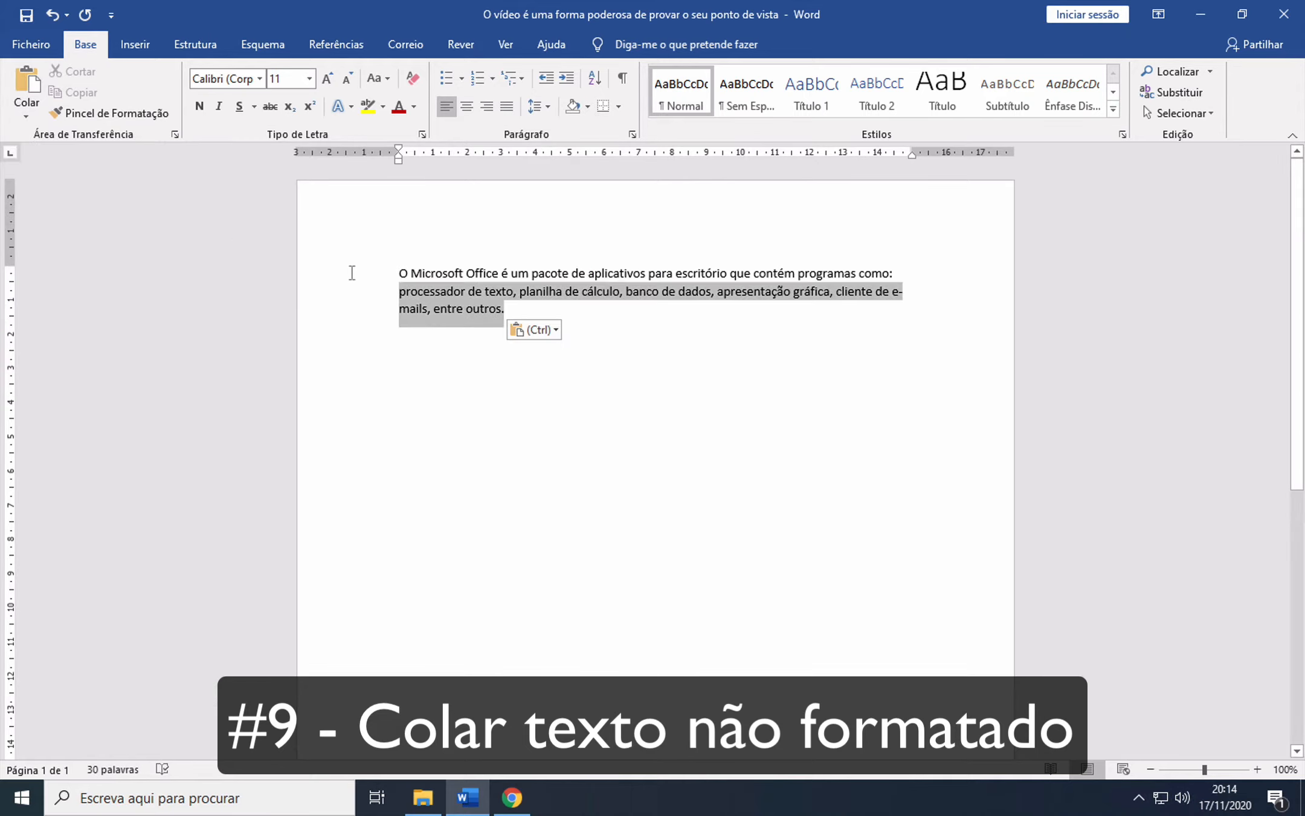
Paste the copied paragraph again two lines below the first, using Paste Special with "Texto não formatado"
click(563, 307)
key(Return)
key(Return)
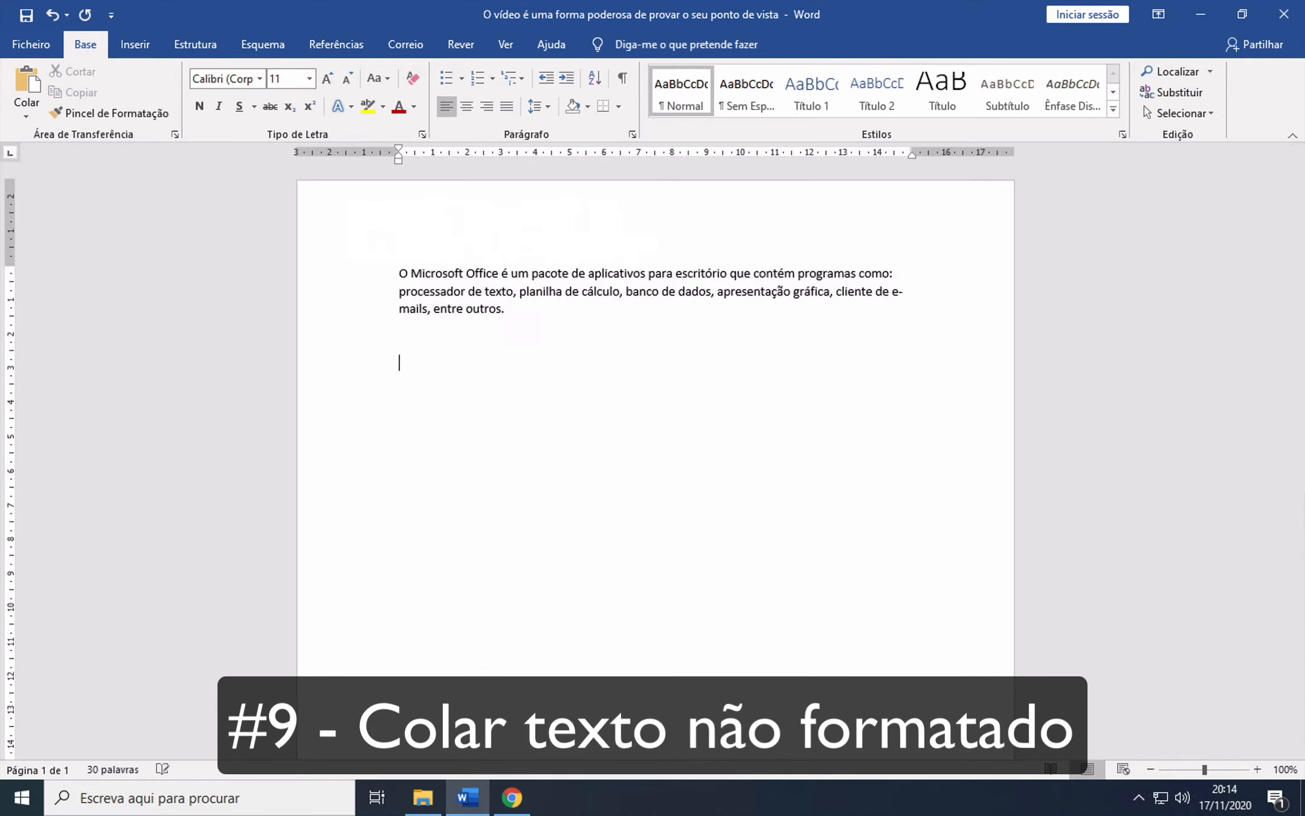
click(26, 113)
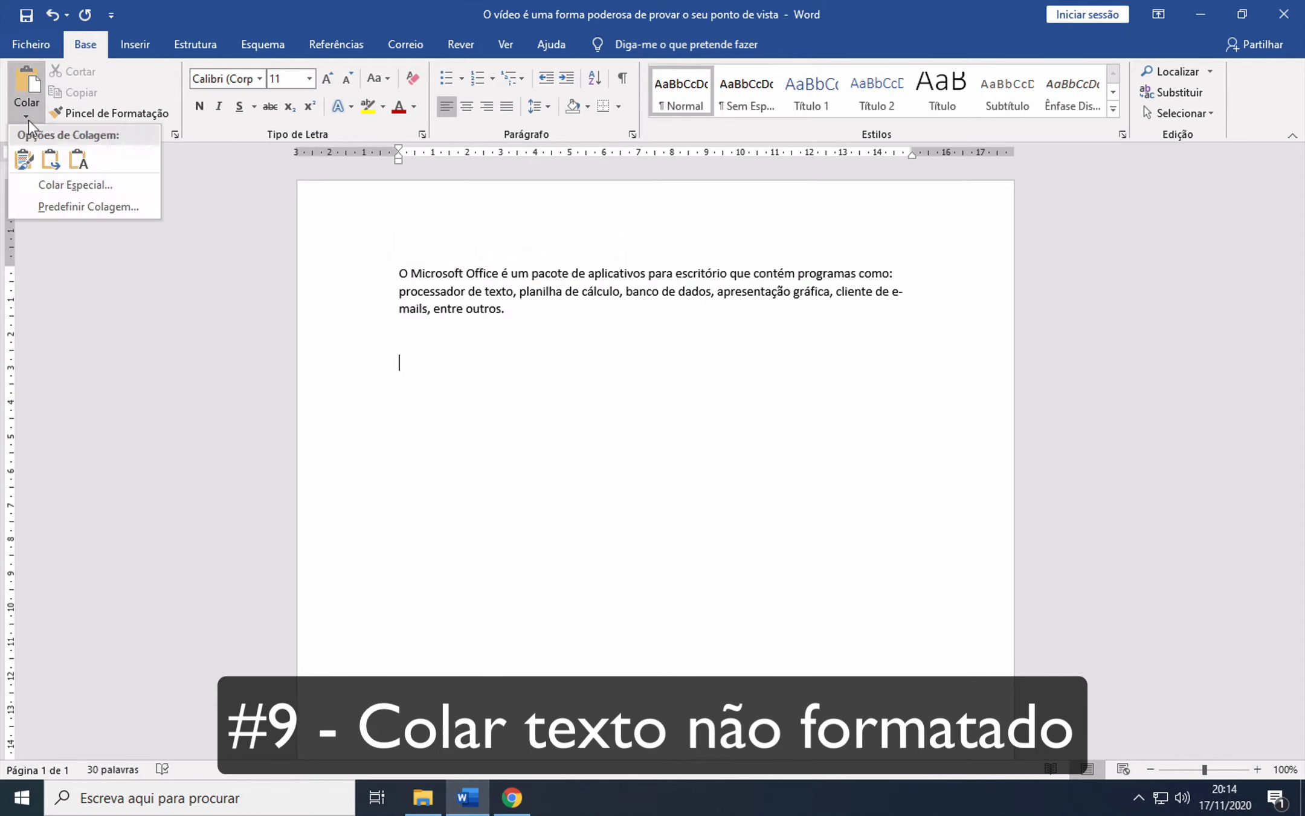
click(77, 188)
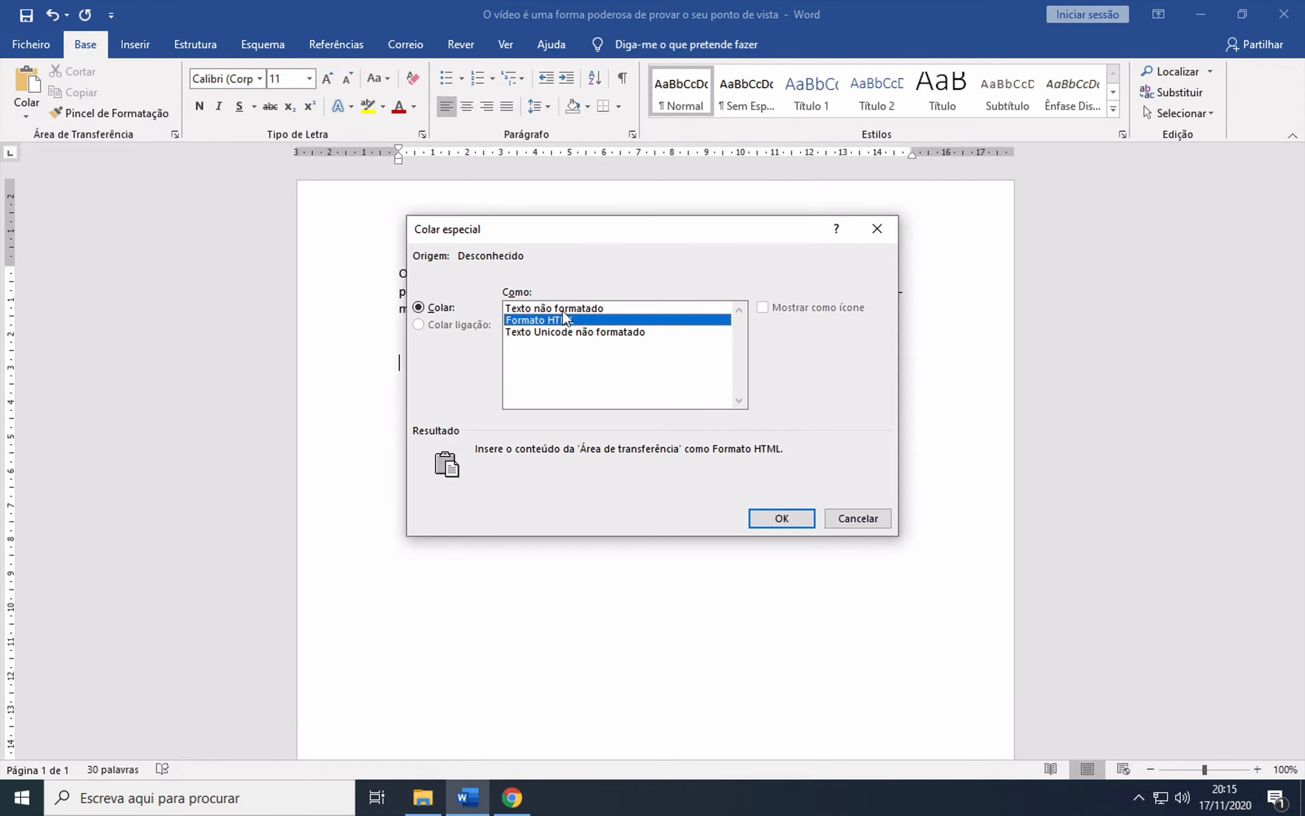
click(602, 310)
key(Return)
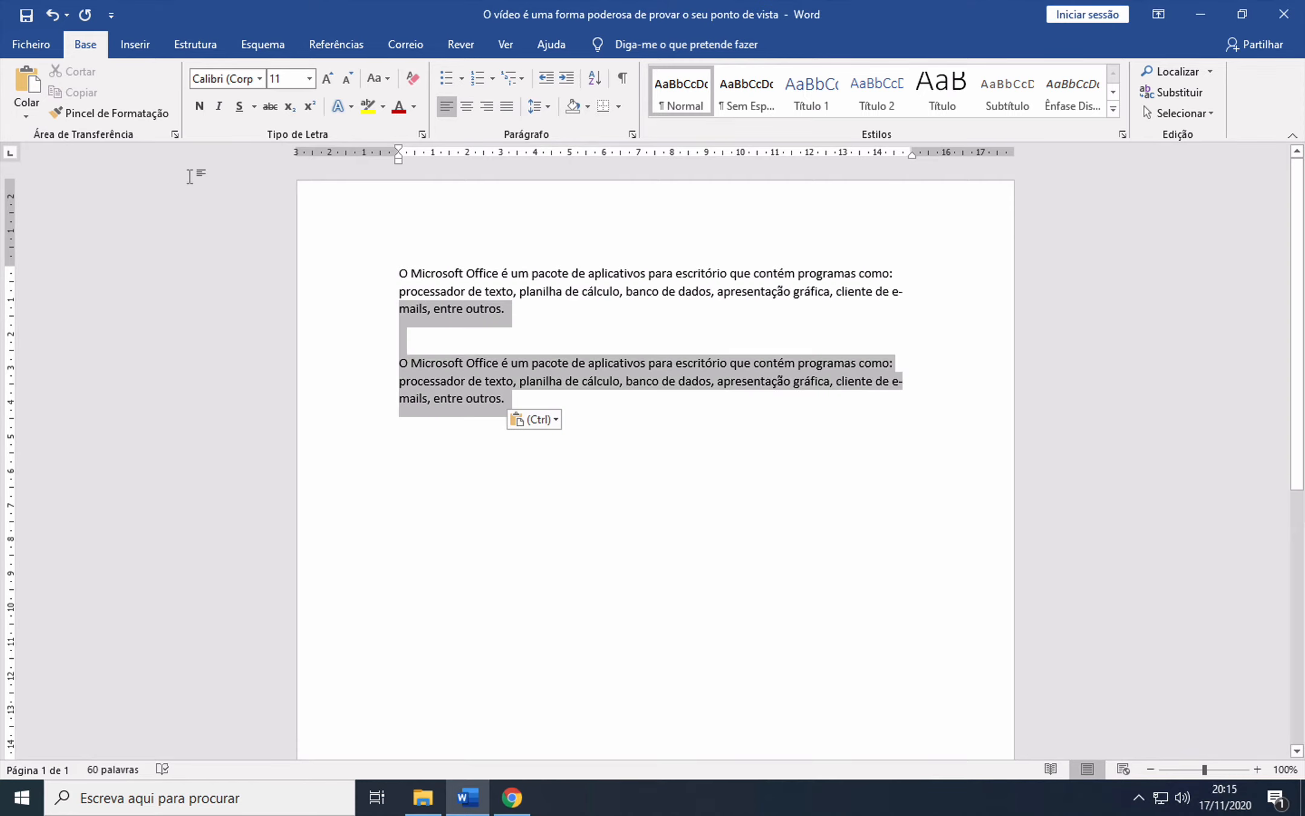
Replace the document's entire content with "Conta corrente" and, after a blank line, "Alimentação 100,00 €"
key(ctrl+a)
key(Delete)
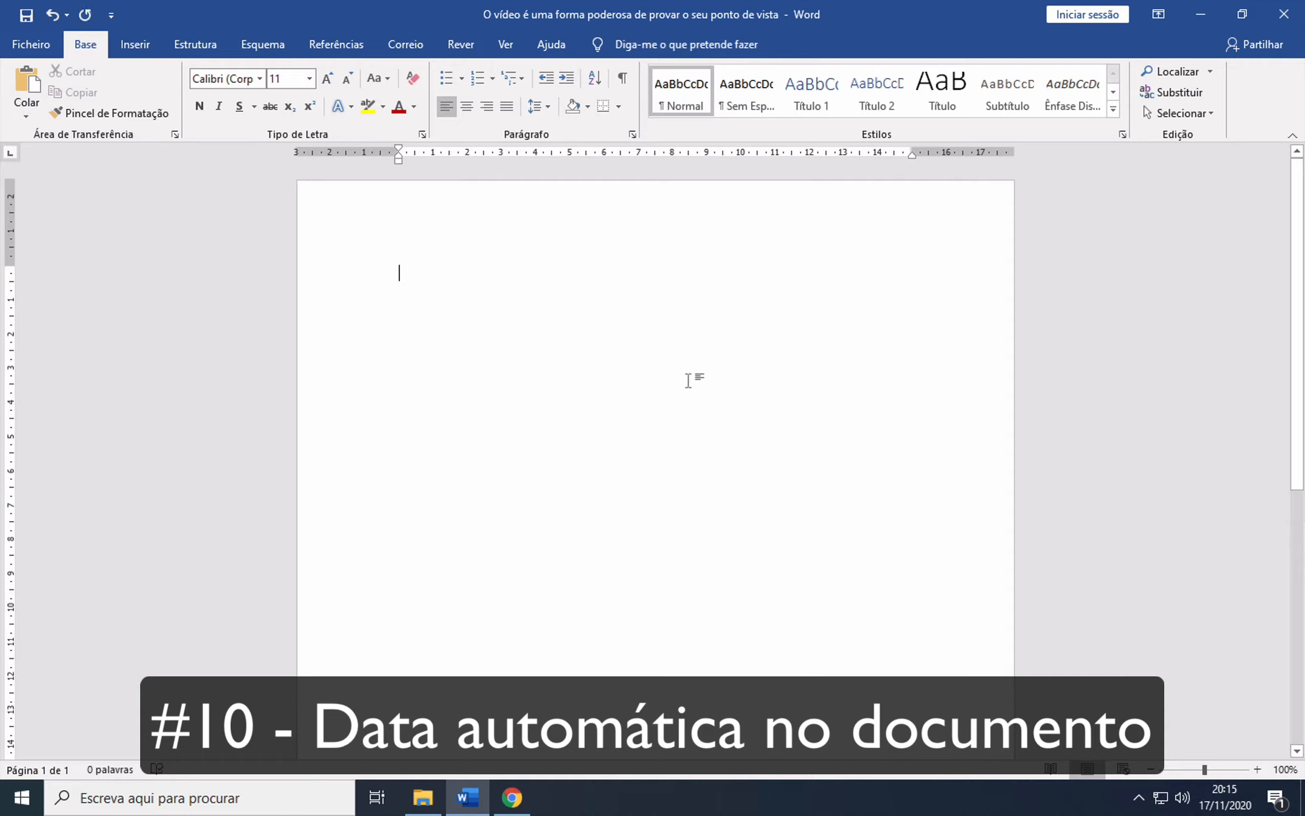
text(Conta corrente)
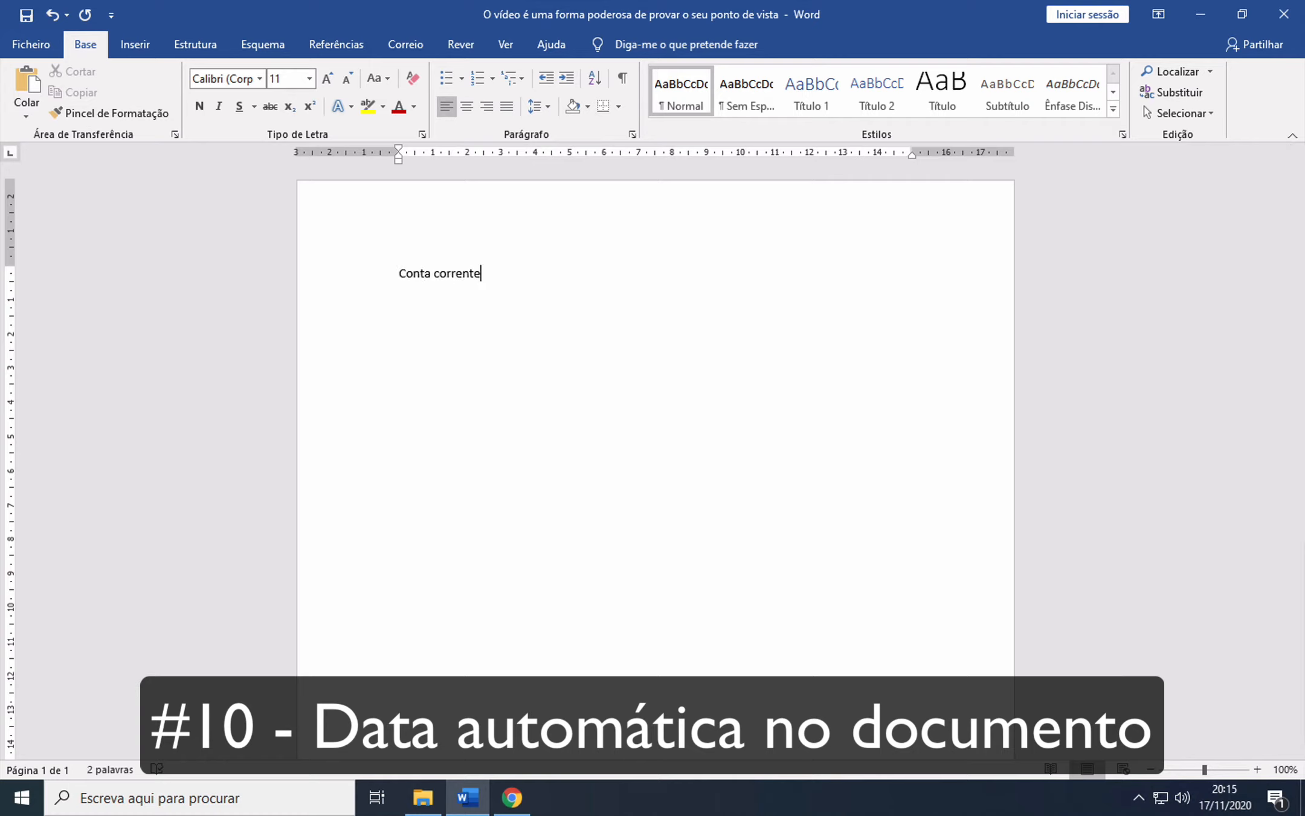
key(Return)
key(Return)
text(Alimentação 100,00 £)
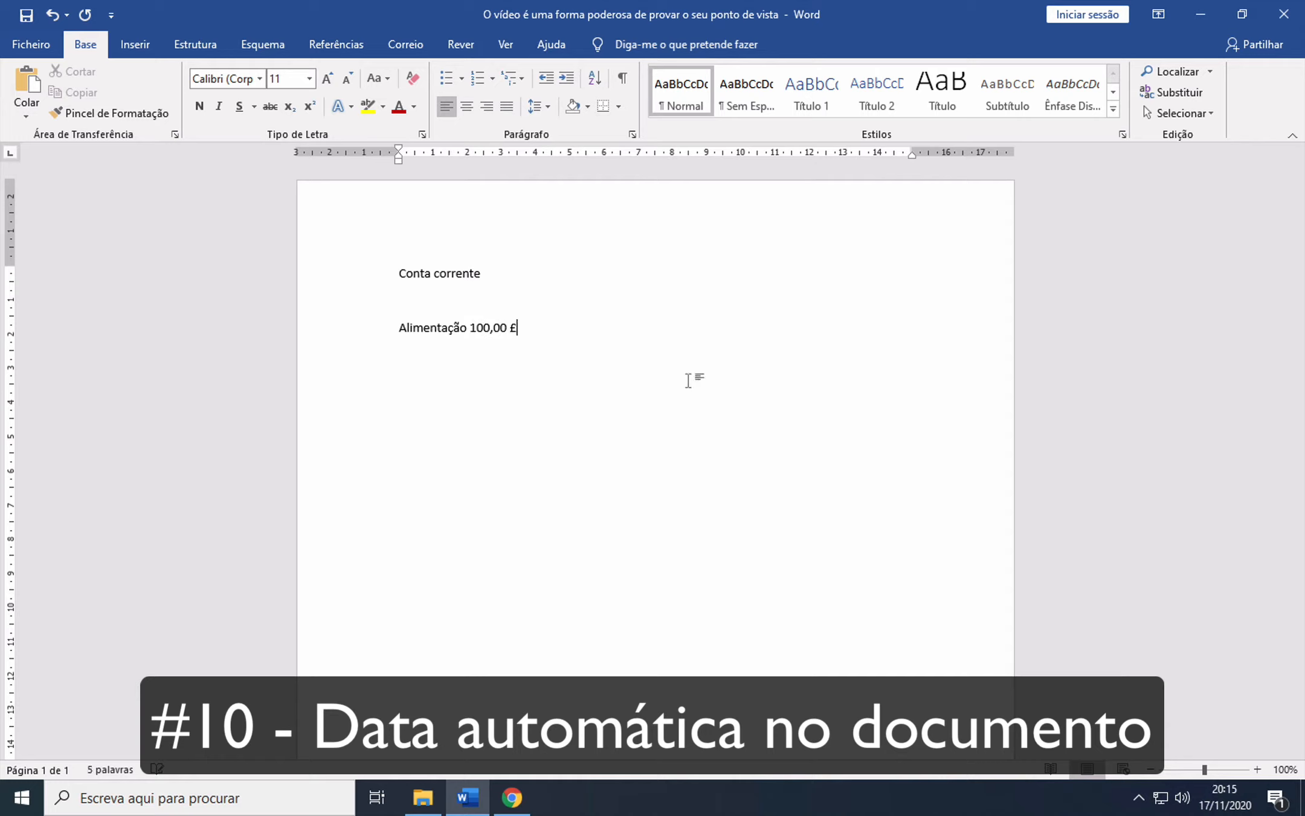
key(BackSpace)
text(€)
key(Return)
Insert the date below the text in the format "terça-feira, 17 de novembro de 2020" with "Atualizar automaticamente" enabled
click(139, 46)
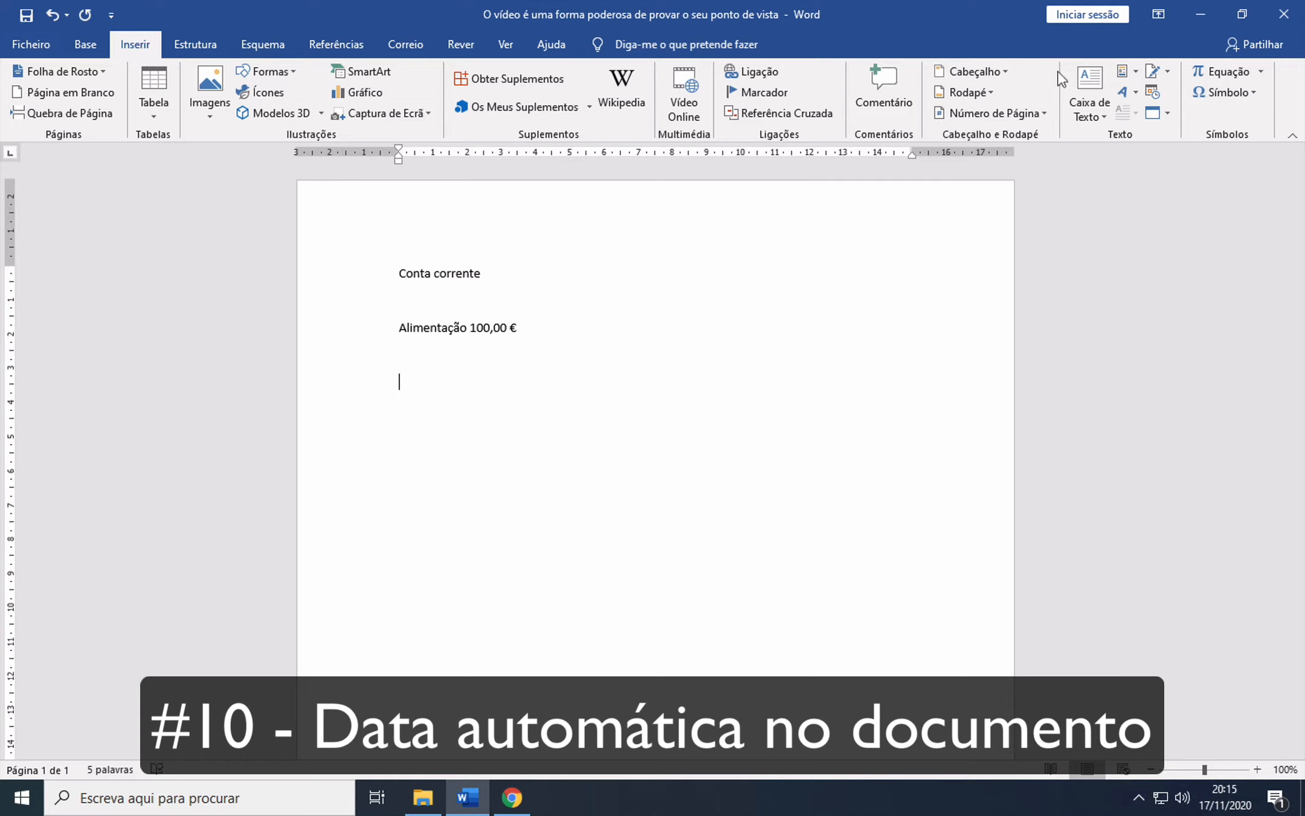
click(1153, 94)
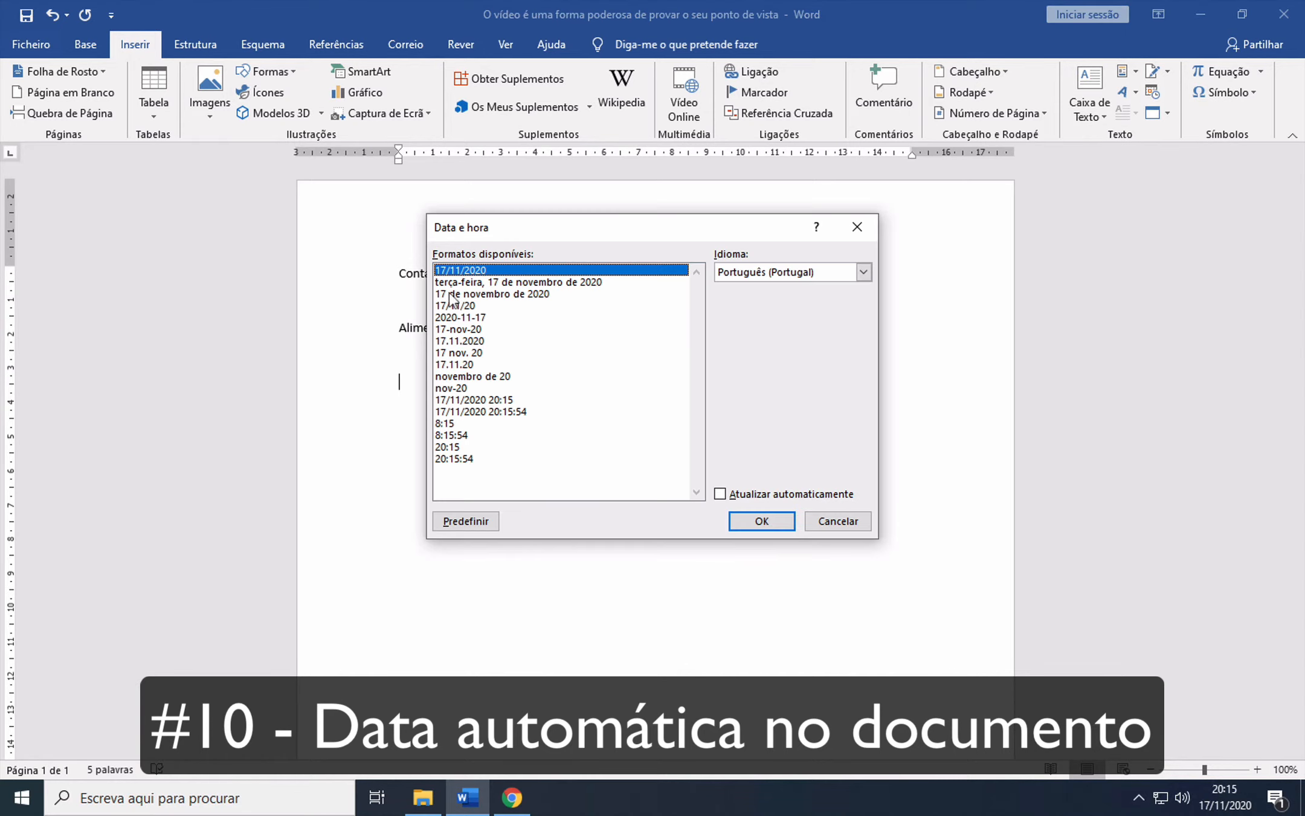
click(500, 284)
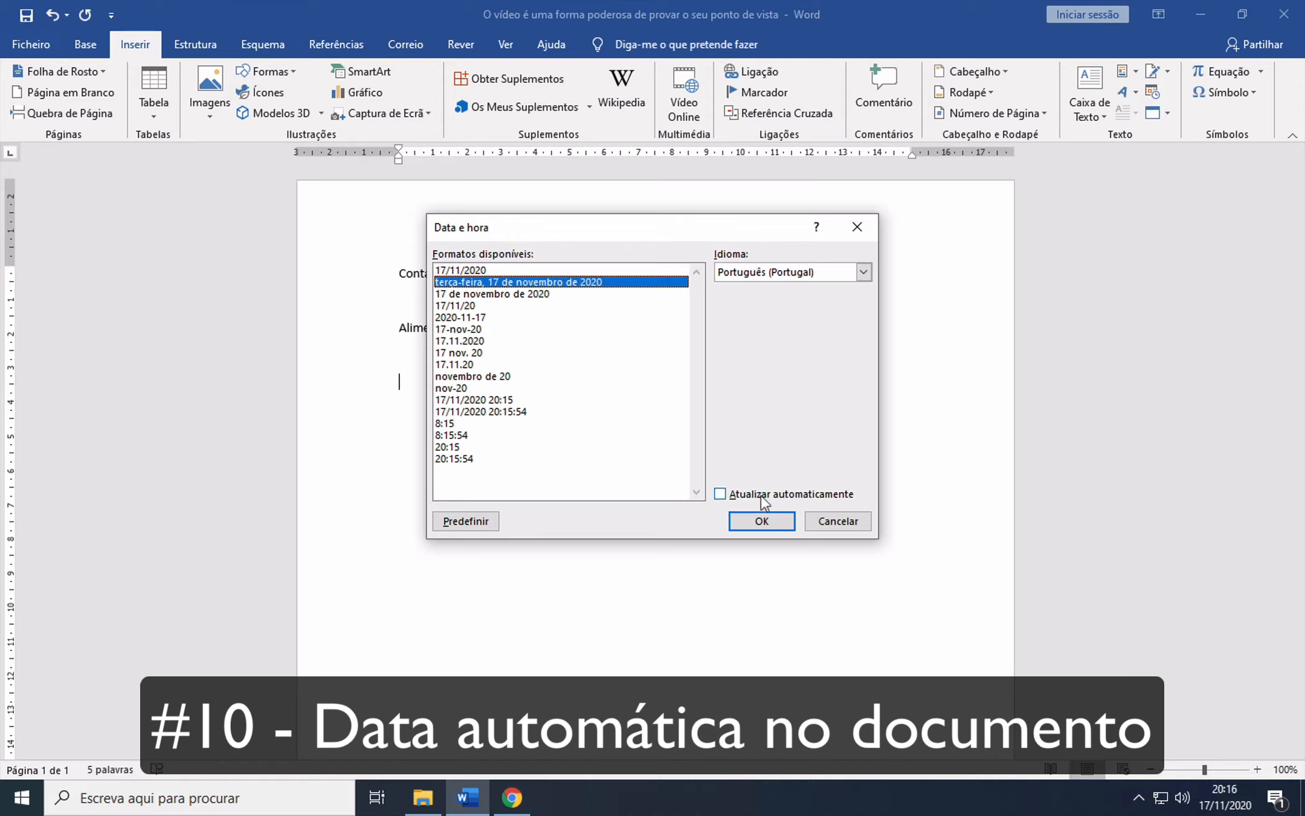
click(734, 495)
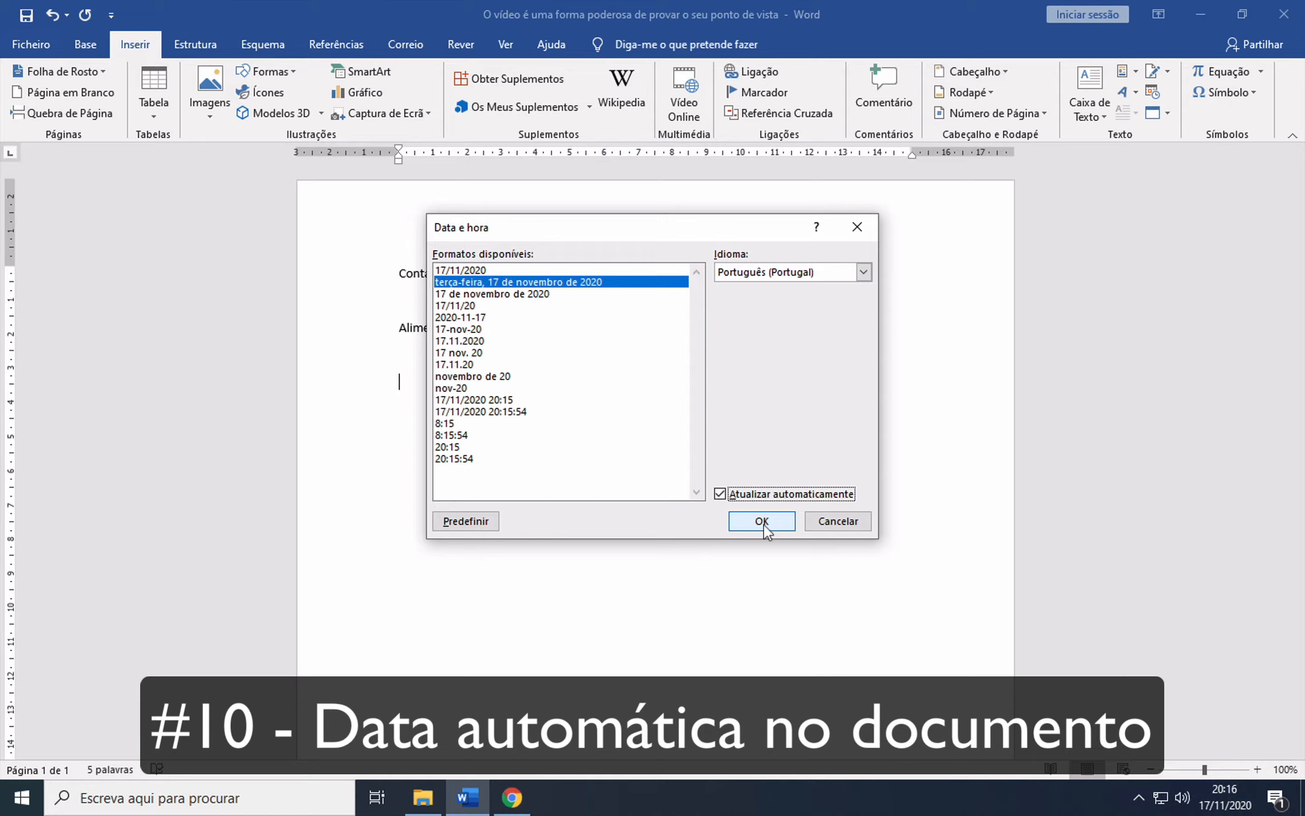
click(763, 523)
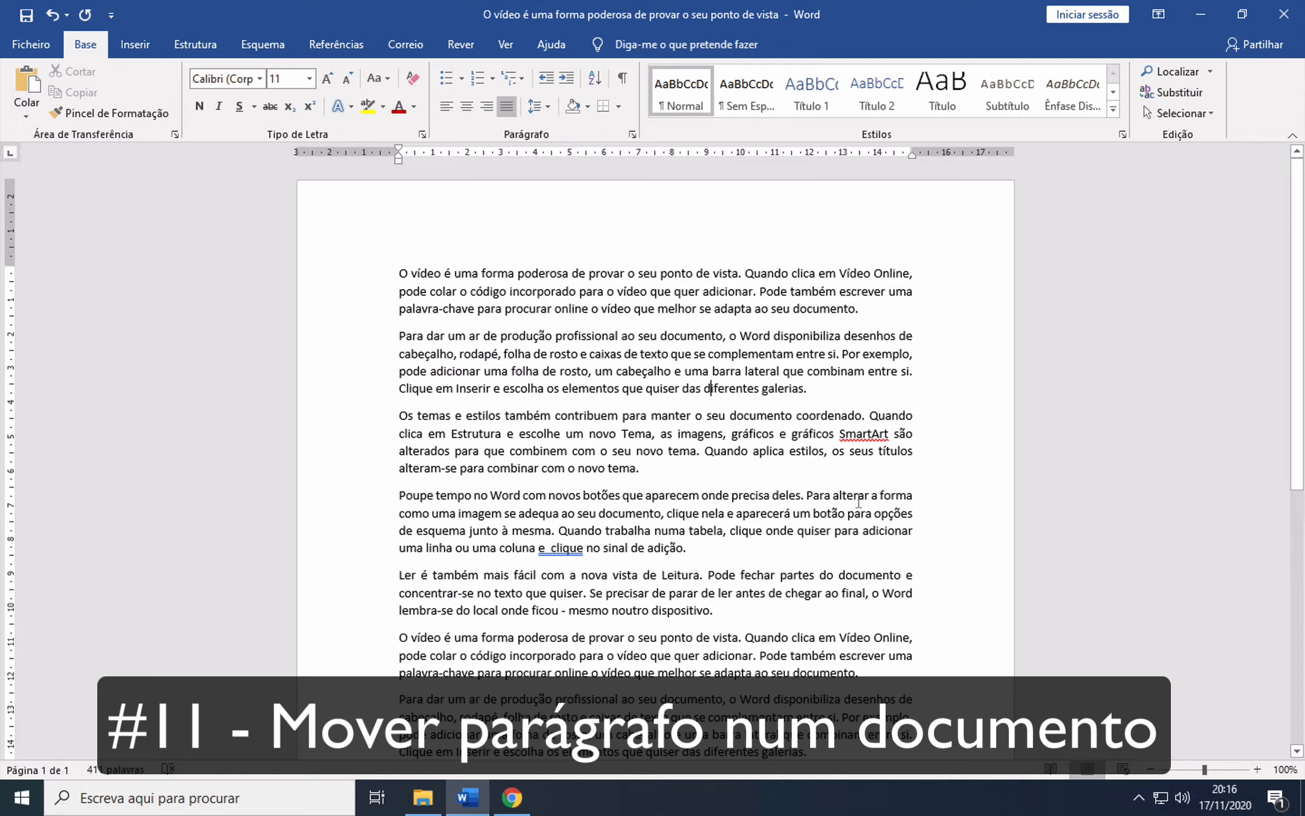
Move the "Ler é também mais fácil" paragraph above the "Os temas e estilos" paragraph, and undo the move
drag(759, 614, 526, 593)
triple_click(497, 612)
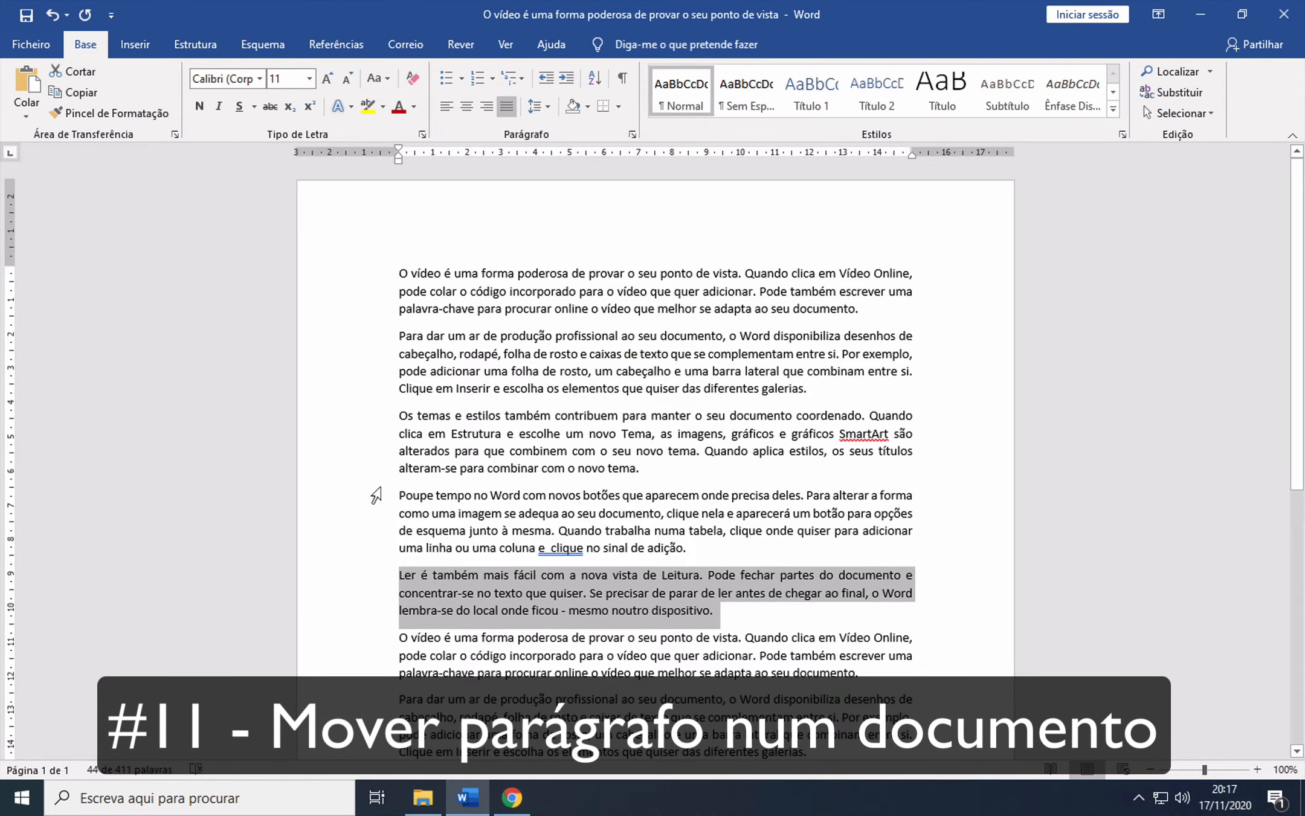
drag(402, 582, 401, 418)
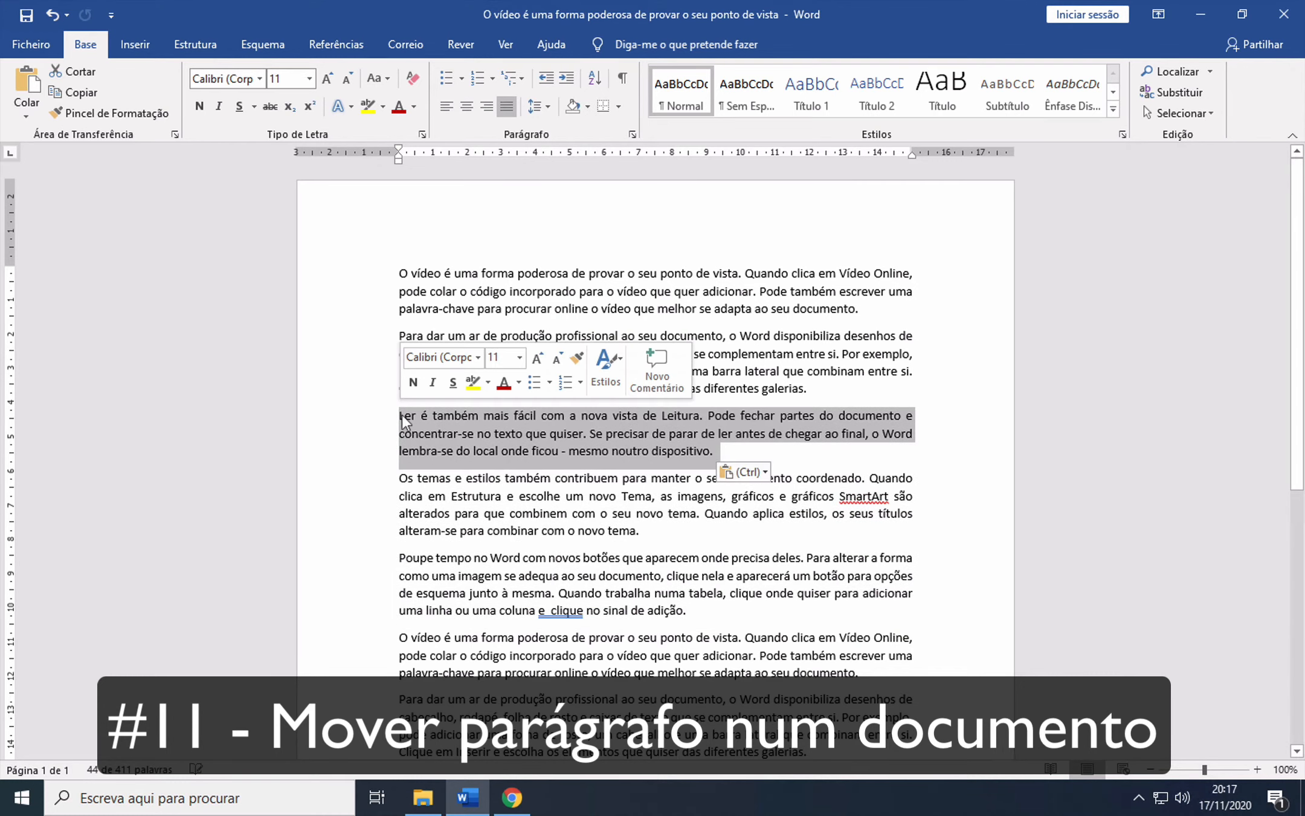
click(53, 15)
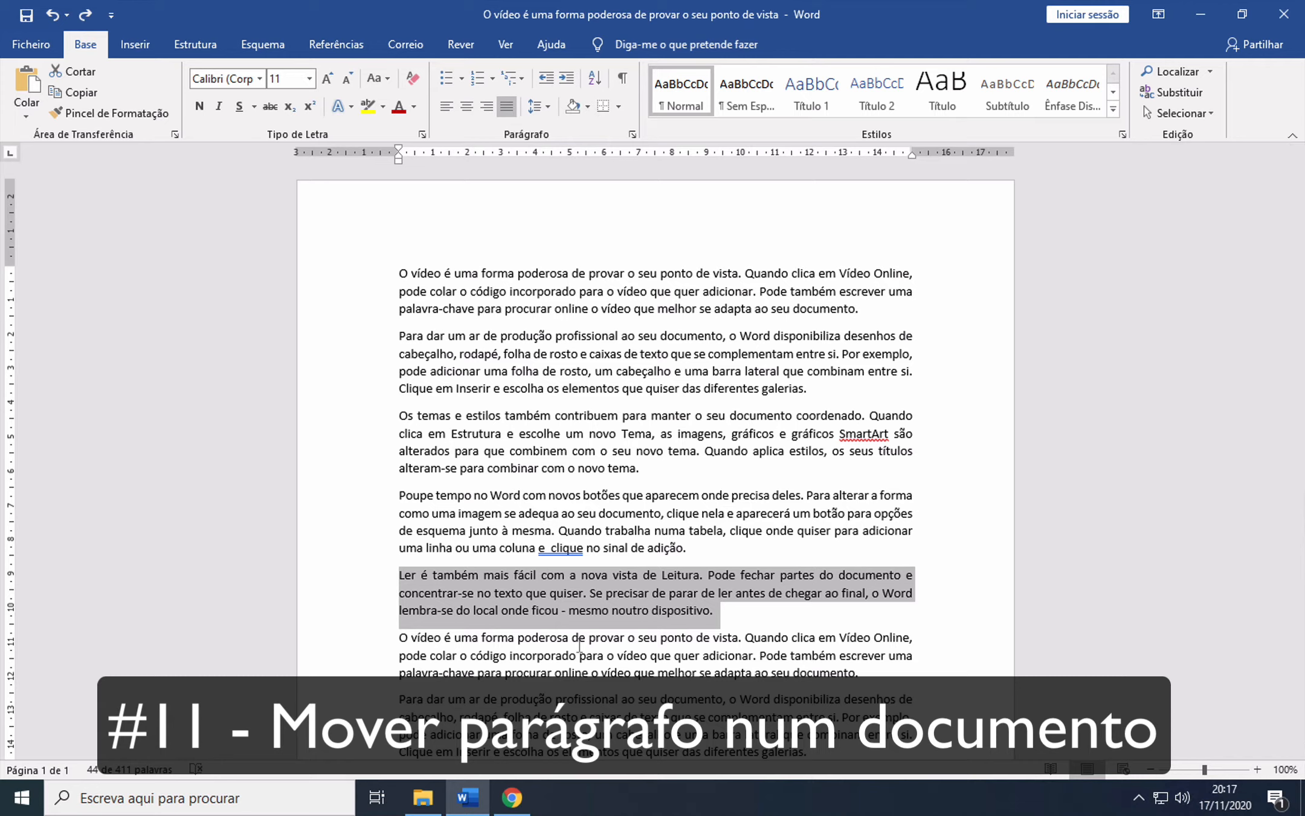
Move the selected "Ler é também mais fácil" paragraph up three places, and back down four to below the repeated "O vídeo" paragraph
key(alt+shift+Up)
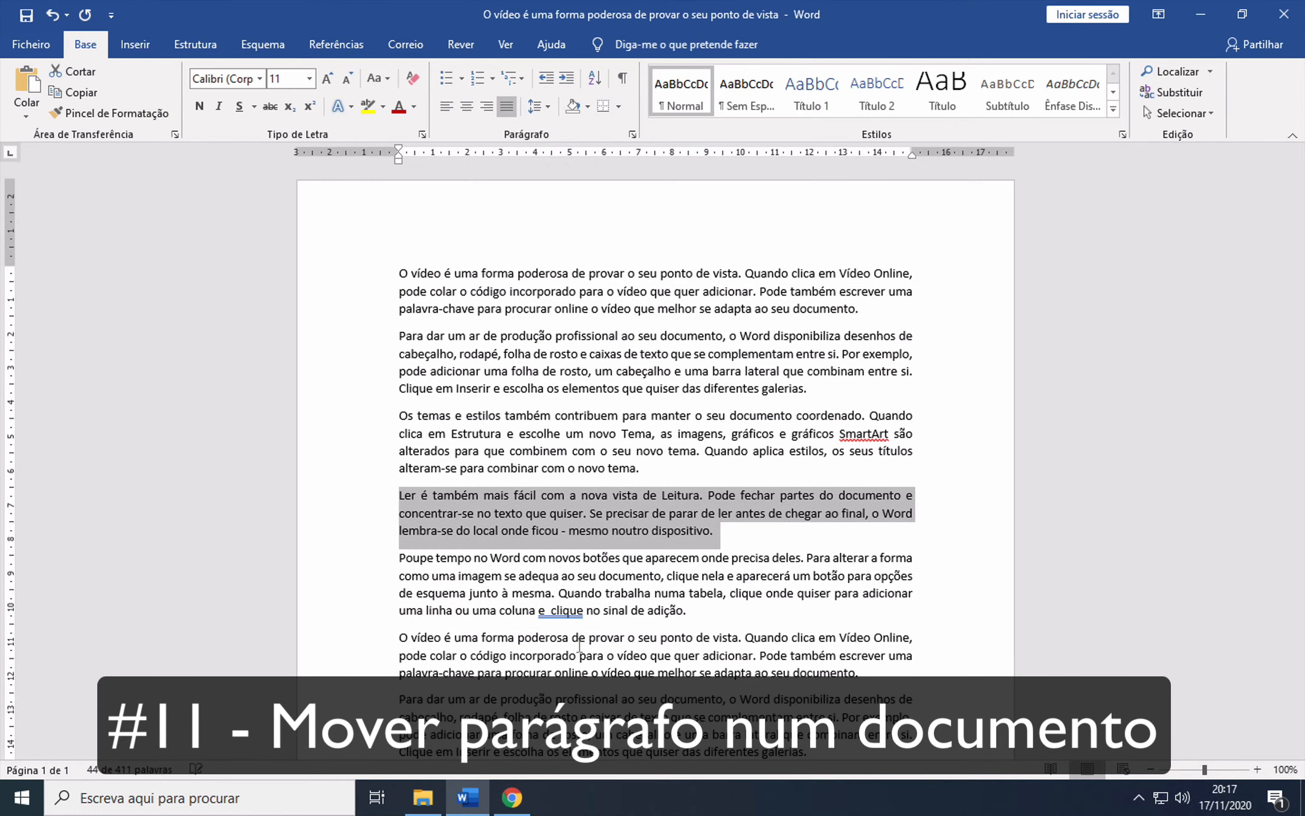
key(alt+shift+Up)
key(alt+shift+Up)
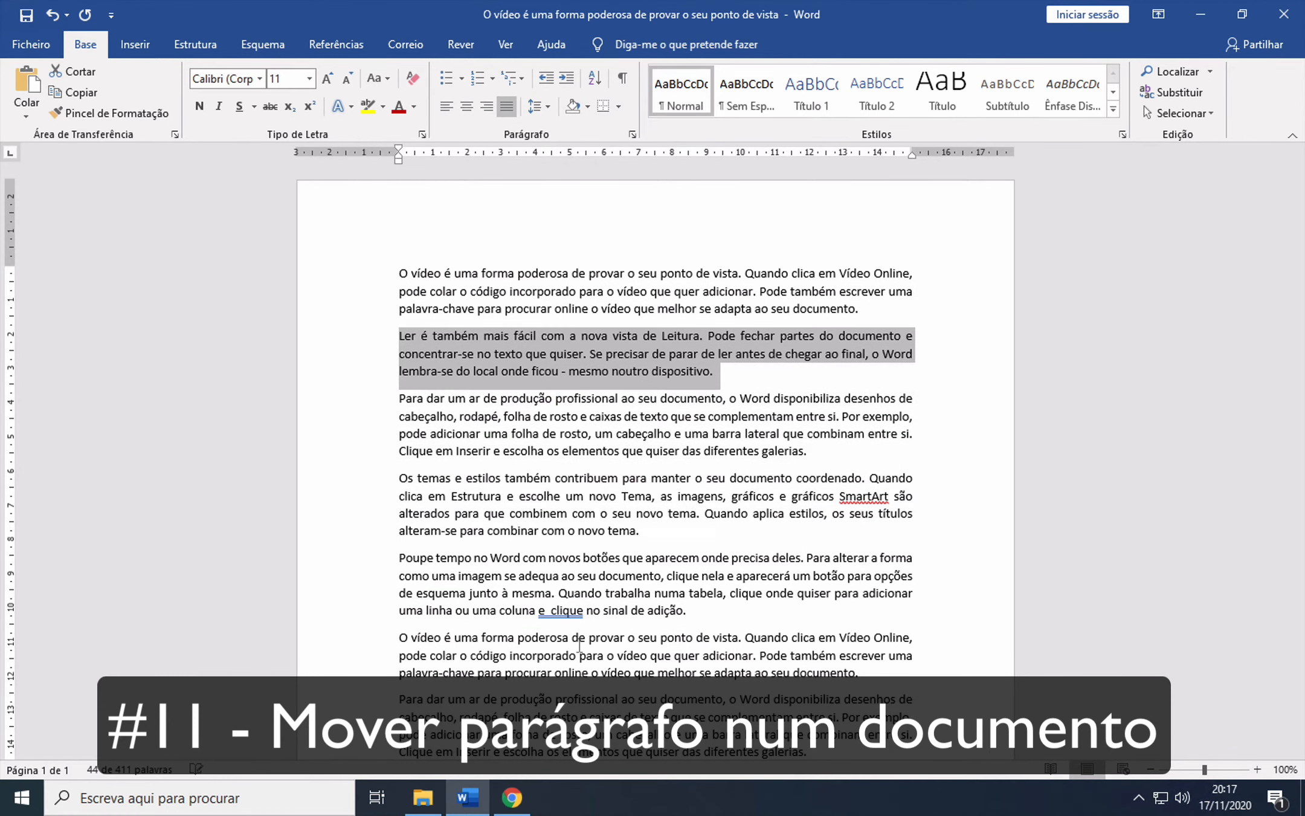
key(alt+shift+Down)
key(alt+shift+Down)
key(alt+shift+Down)
key(alt+shift+Down)
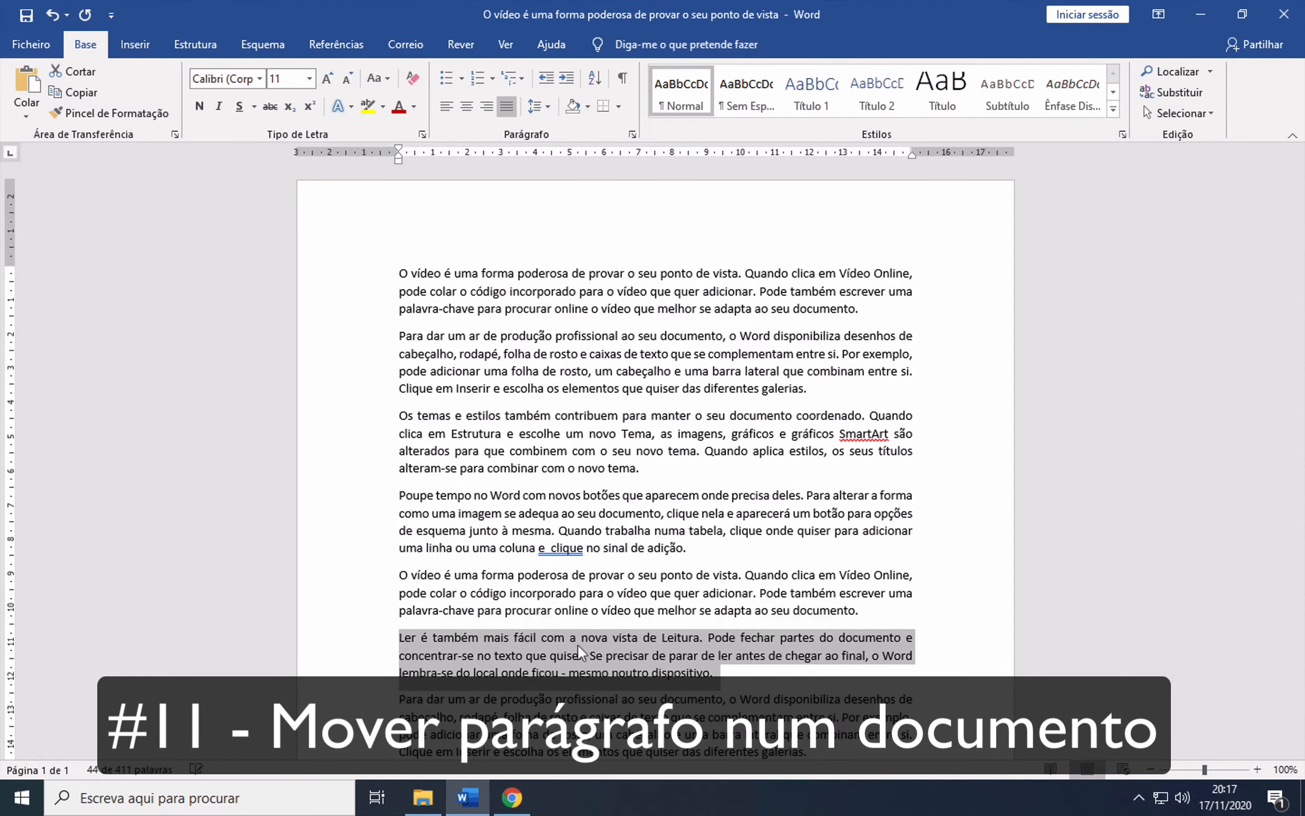
Make the selected "Ler é também mais fácil" paragraph dark red and bold, and move it up four places to second position
click(399, 106)
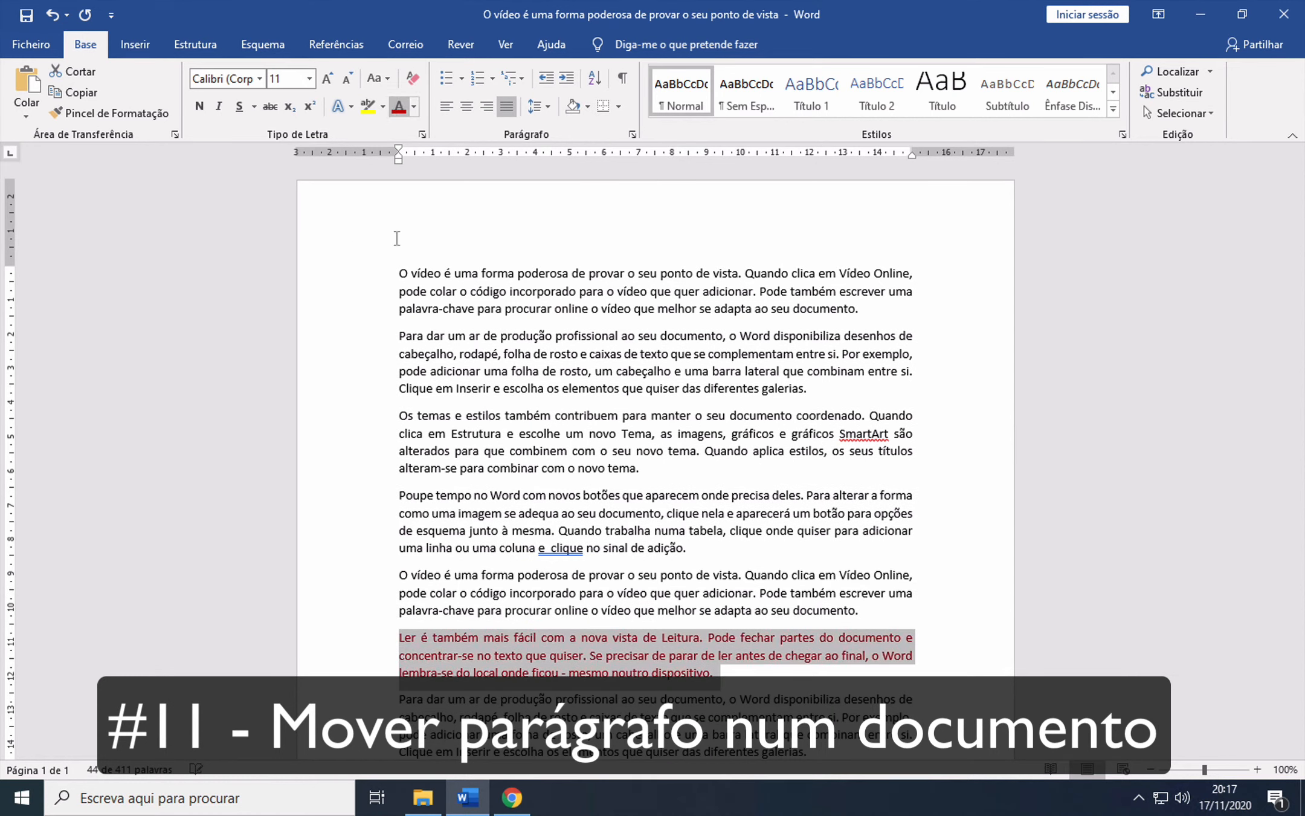
click(200, 106)
key(alt+shift+Up)
key(alt+shift+Up)
key(alt+shift+Up)
key(alt+shift+Up)
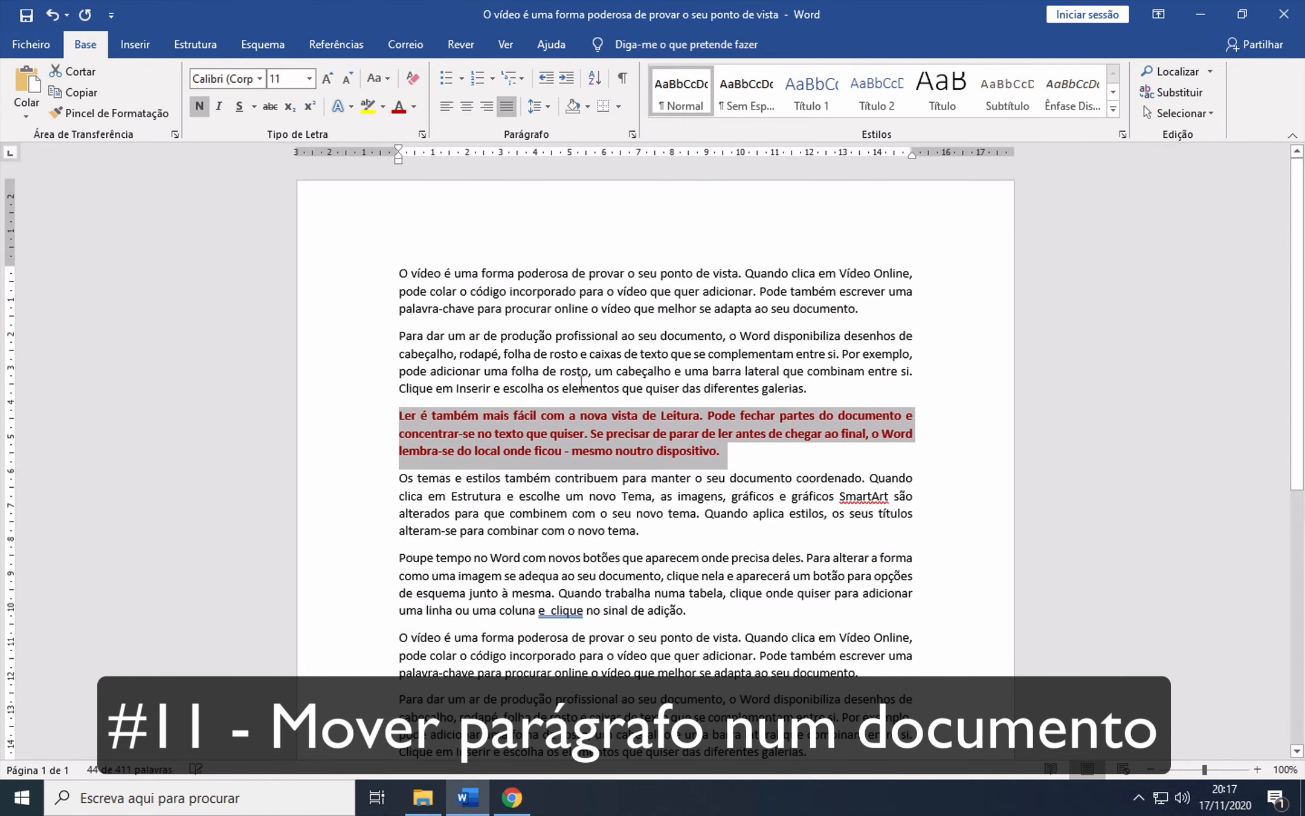
Format the second "O vídeo é uma forma poderosa" paragraph in green and bold
click(845, 672)
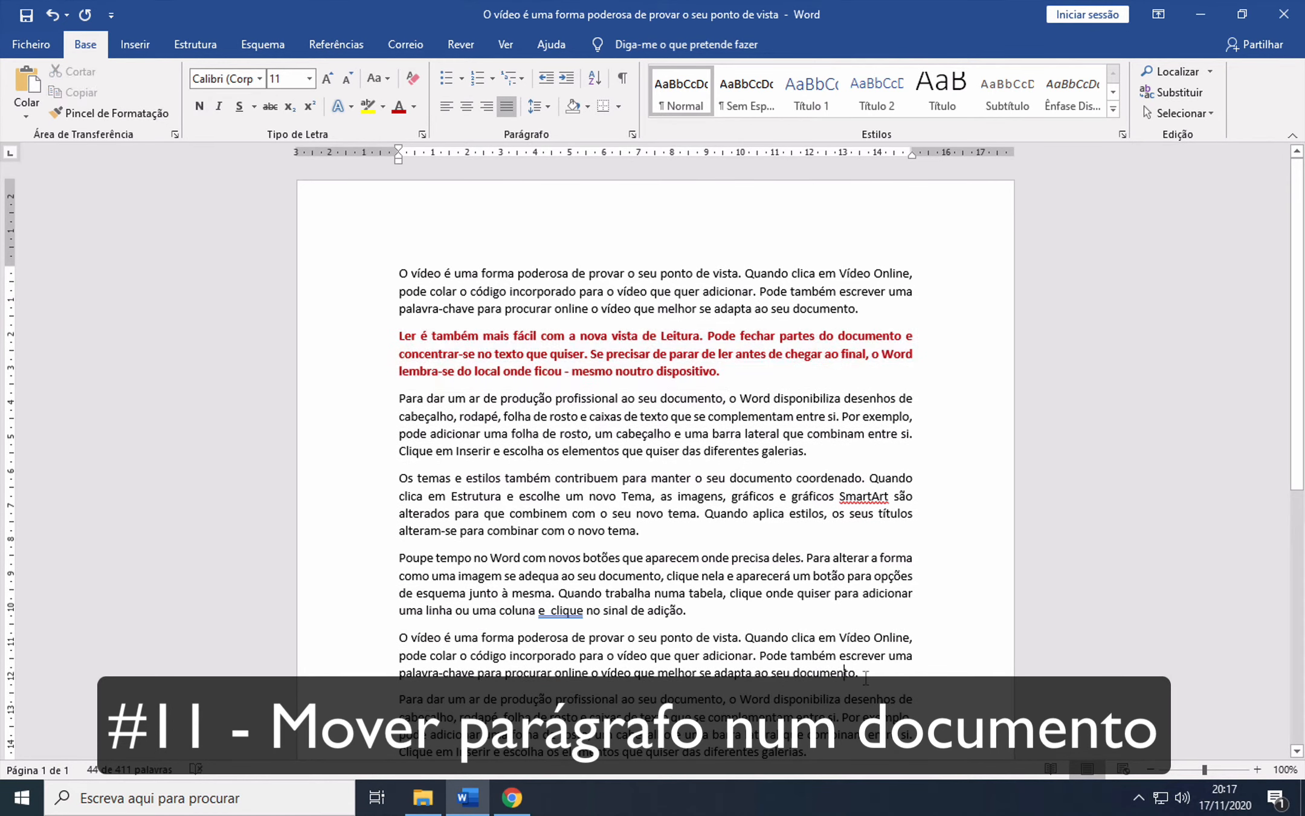
key(End)
triple_click(422, 633)
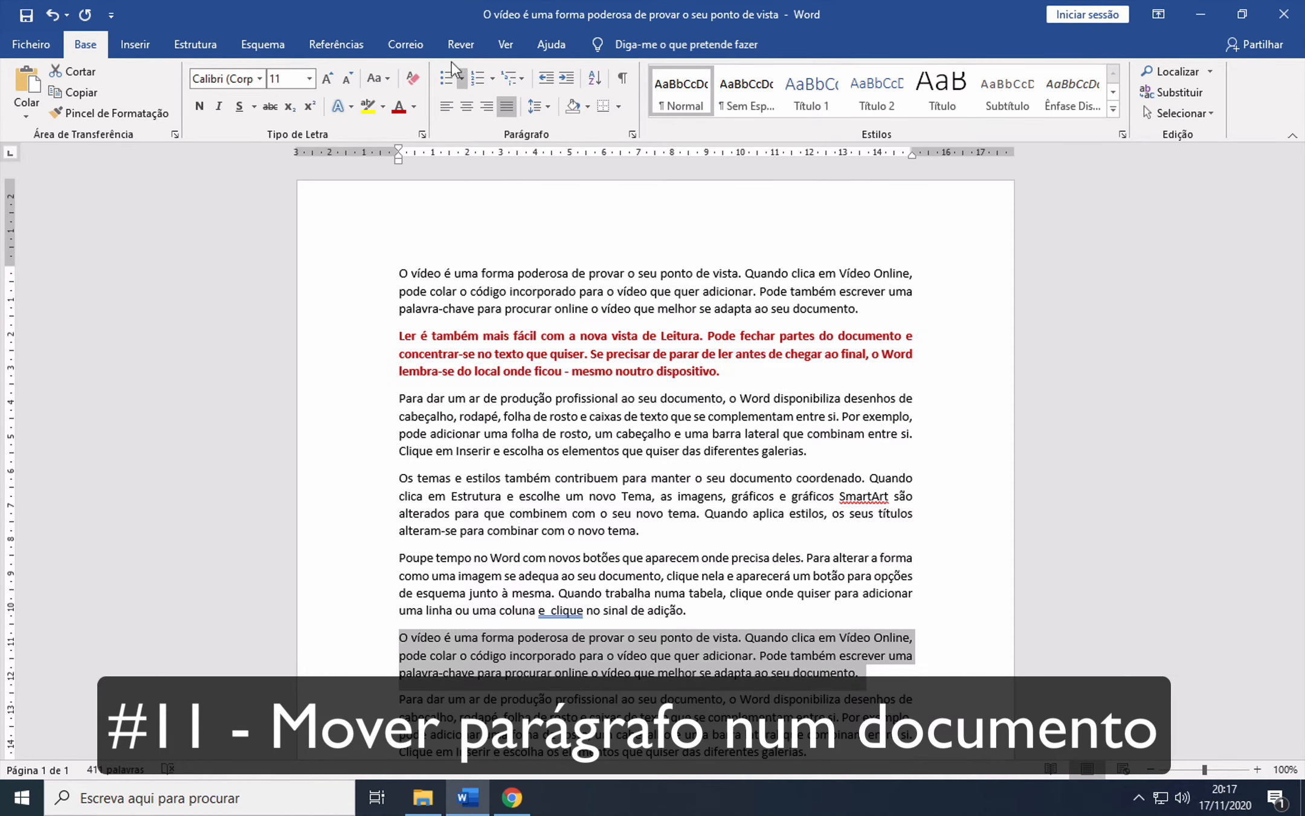
click(414, 108)
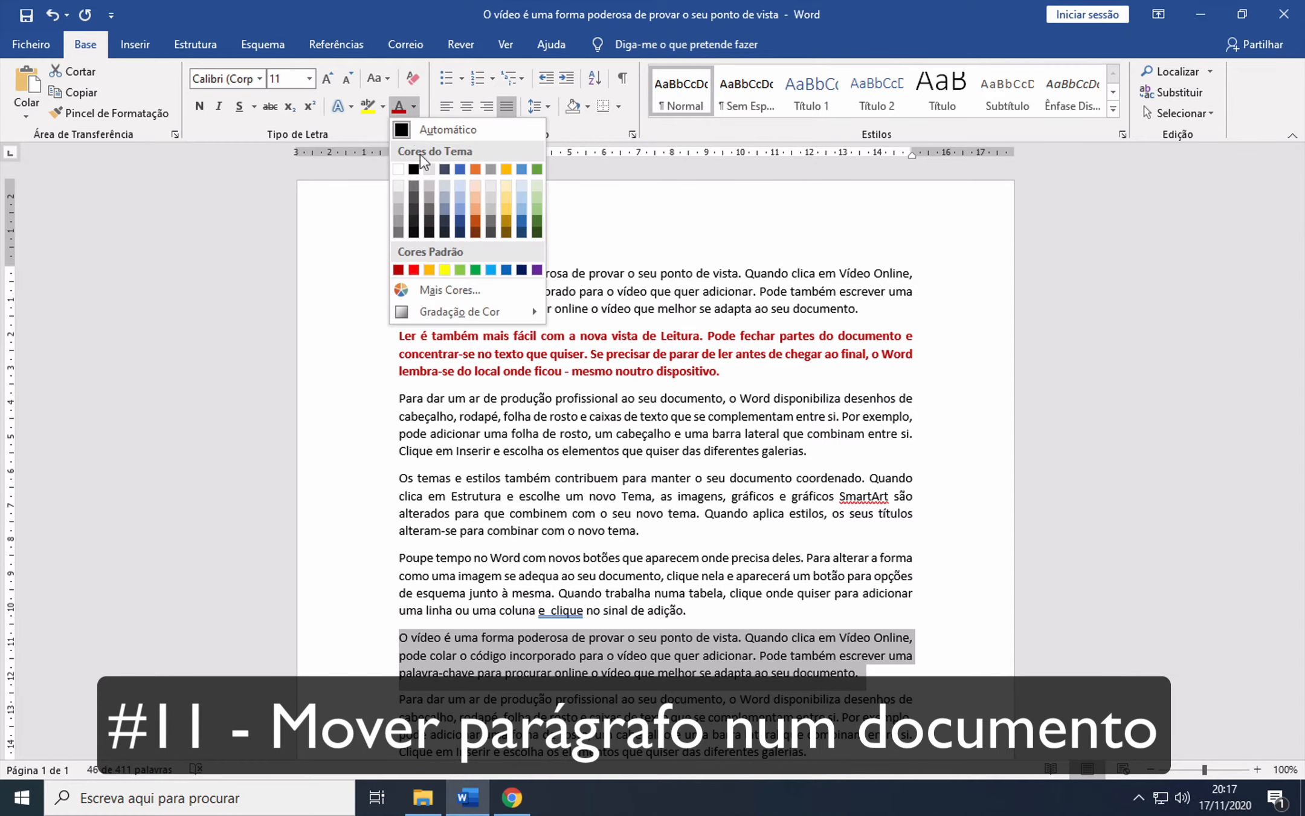
click(533, 171)
click(199, 106)
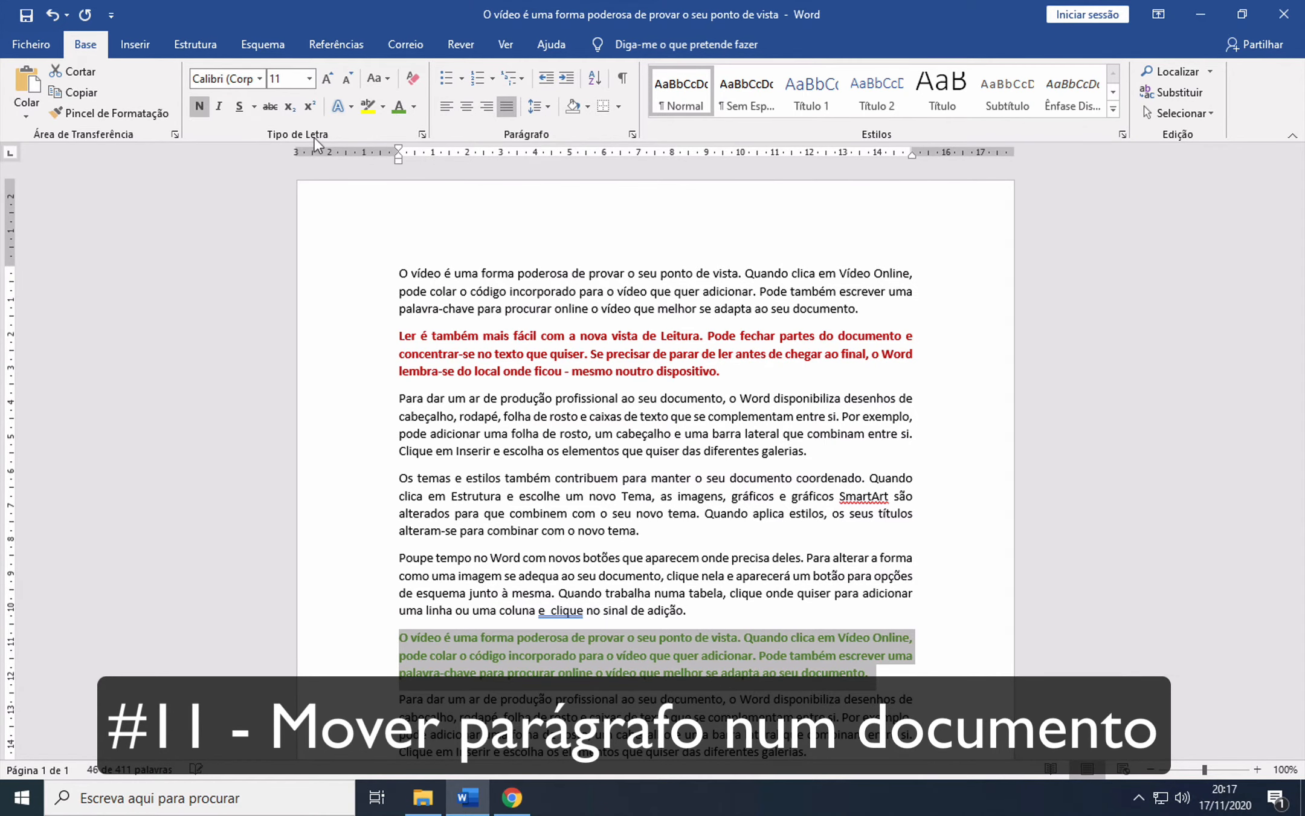
Move the green paragraph down two places, and back up three places
key(alt+shift+Down)
key(alt+shift+Down)
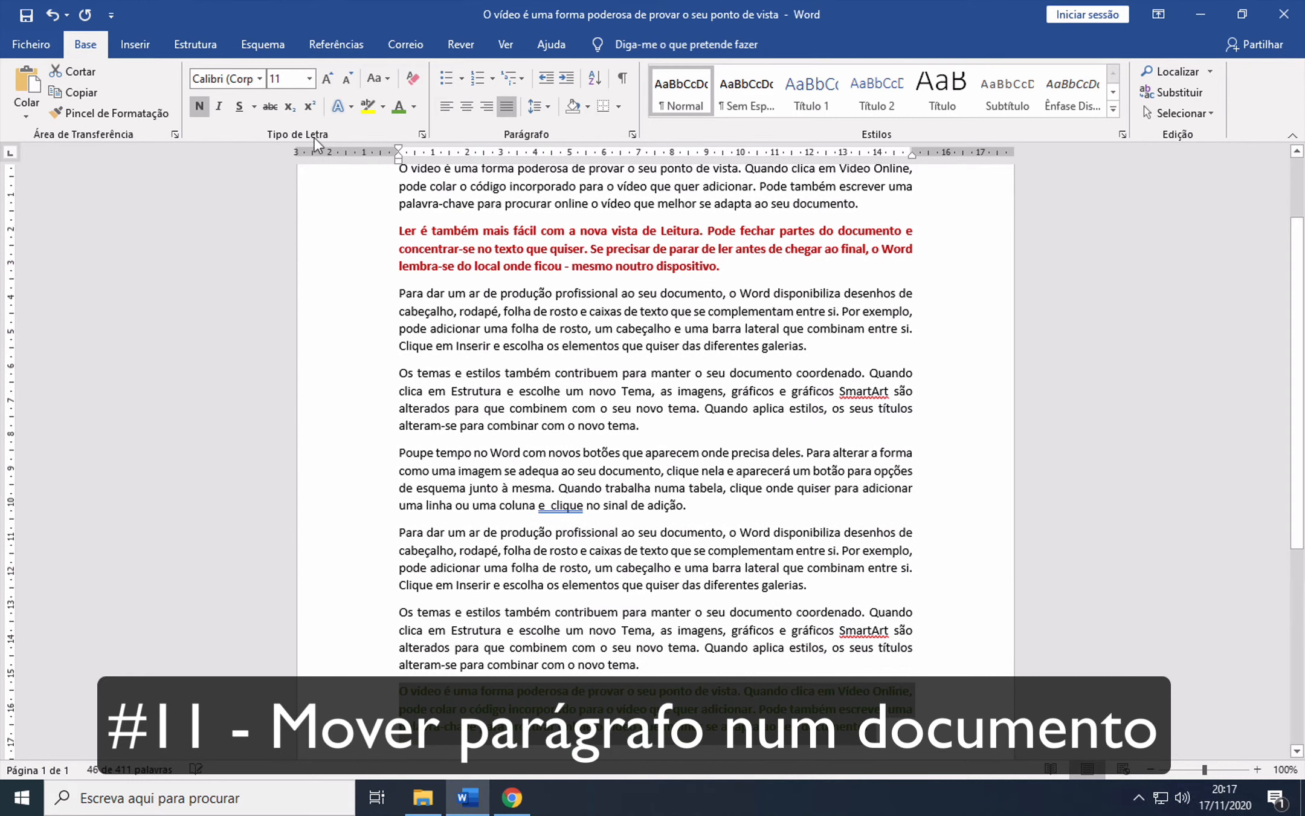
key(alt+shift+Up)
key(alt+shift+Up)
key(alt+shift+Up)
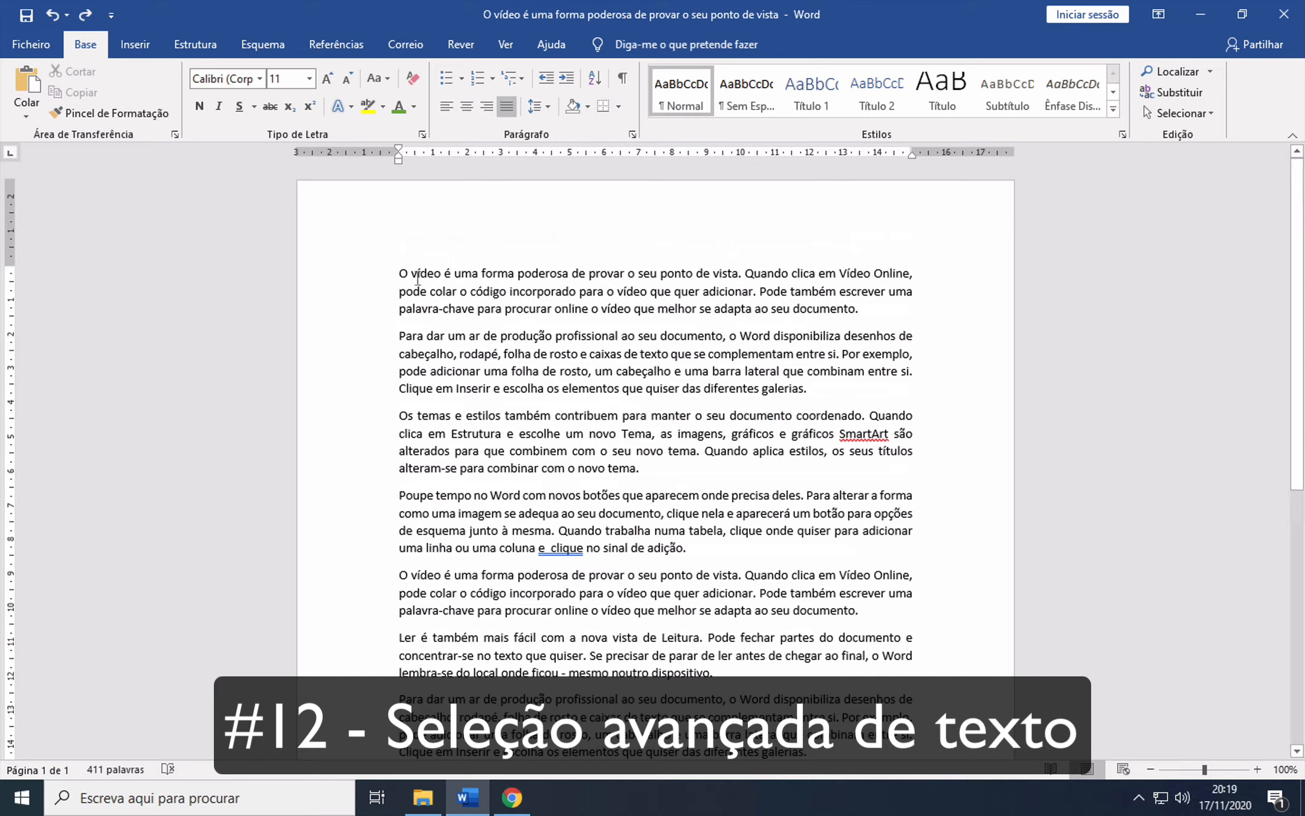
Select the whole first paragraph of the document, and clear the selection
click(398, 275)
drag(399, 275, 881, 311)
click(880, 310)
mouse_move(399, 275)
mouse_down()
mouse_move(816, 295)
mouse_move(882, 311)
mouse_move(398, 275)
mouse_up()
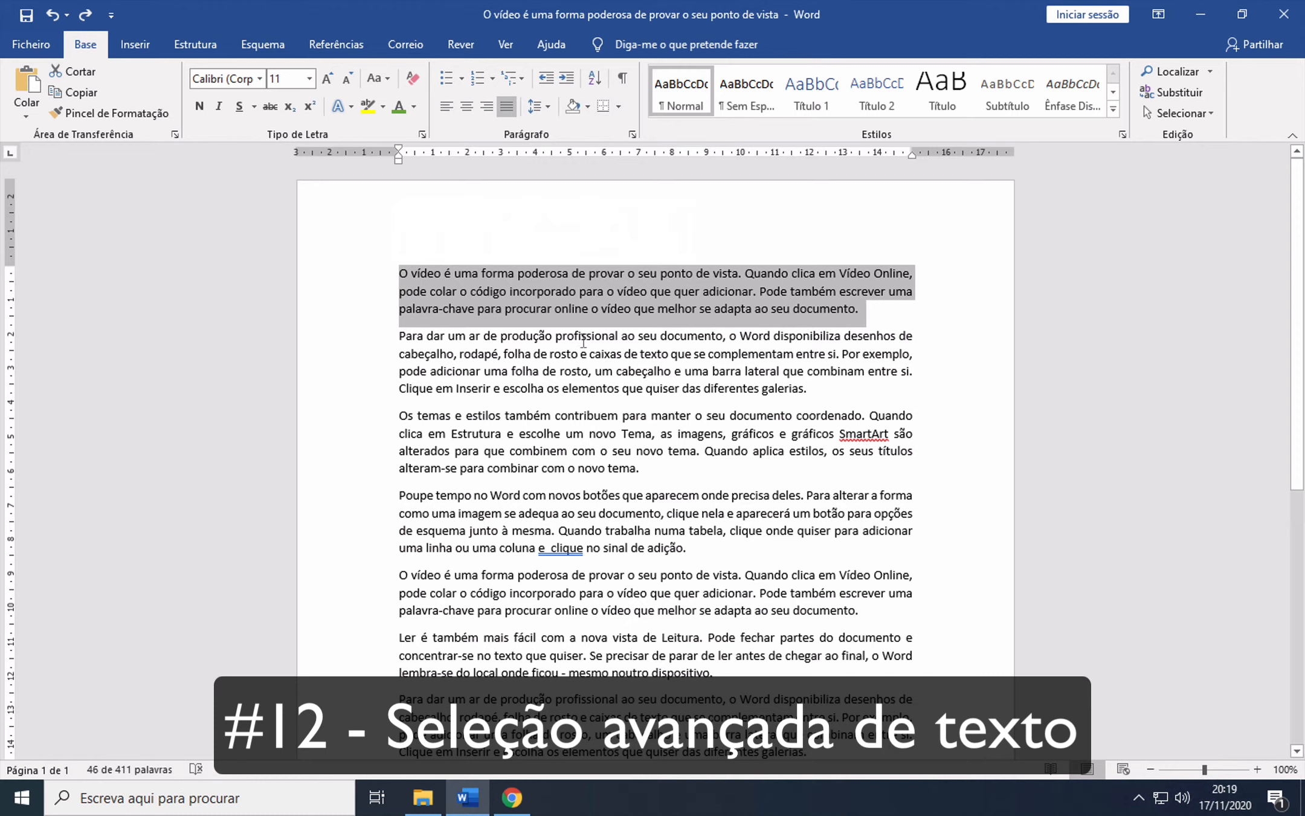
click(663, 354)
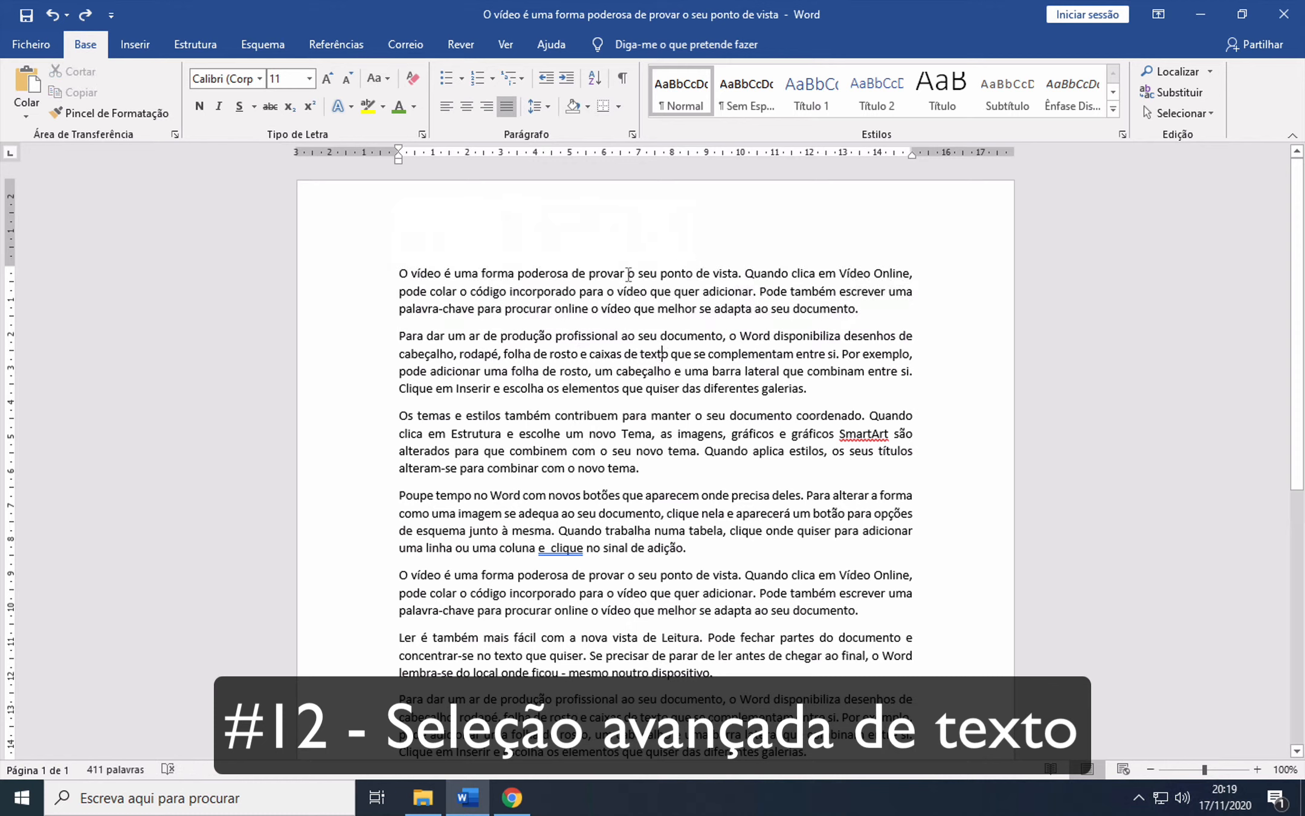
Copy a rectangular block of the first paragraph, from "o seu ponto de vista" to the line ends, and paste it at the document's end
drag(629, 274, 917, 303)
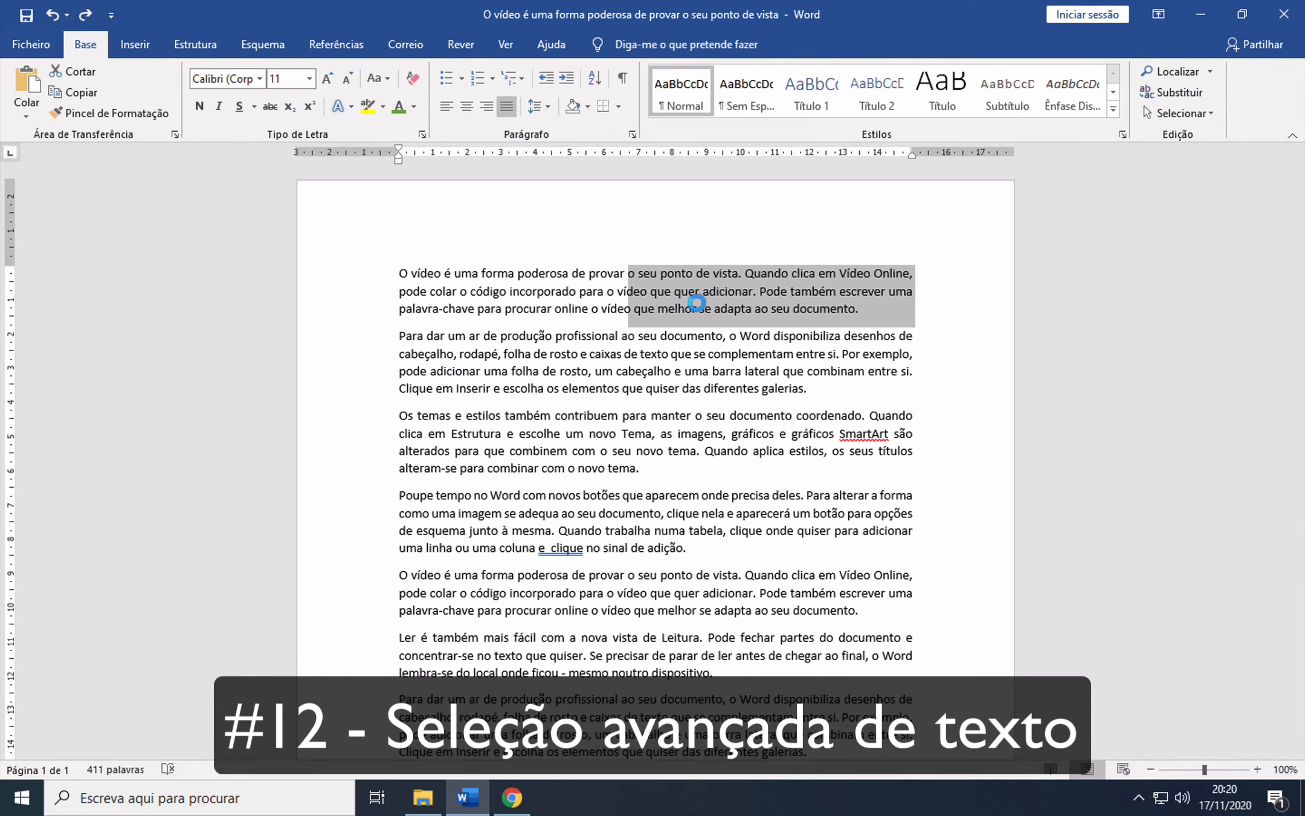
key(ctrl+End)
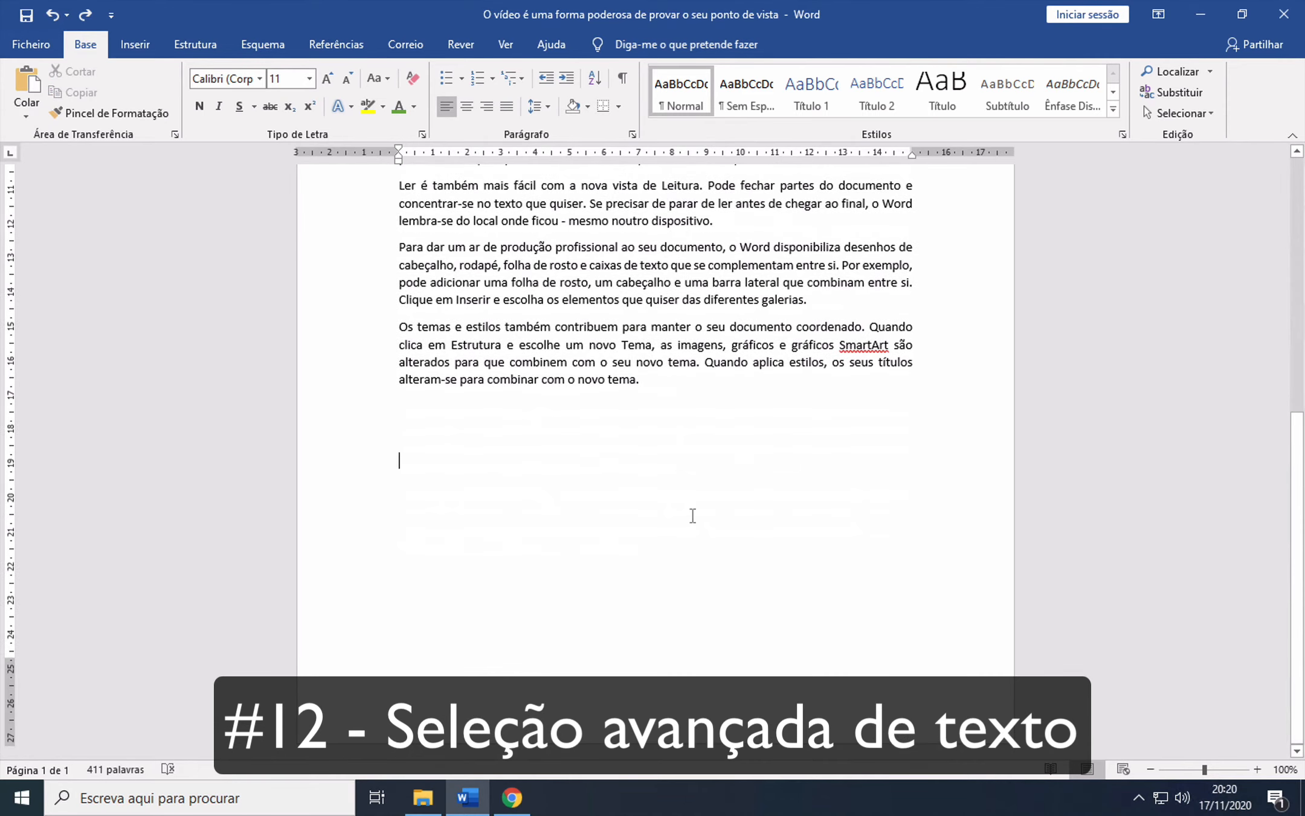
text(o seu ponto de vista. Quando clica em Vídeo Online, deo que quer adicionar. Pode também escrever uma  que melhor se adapta ao seu documento.)
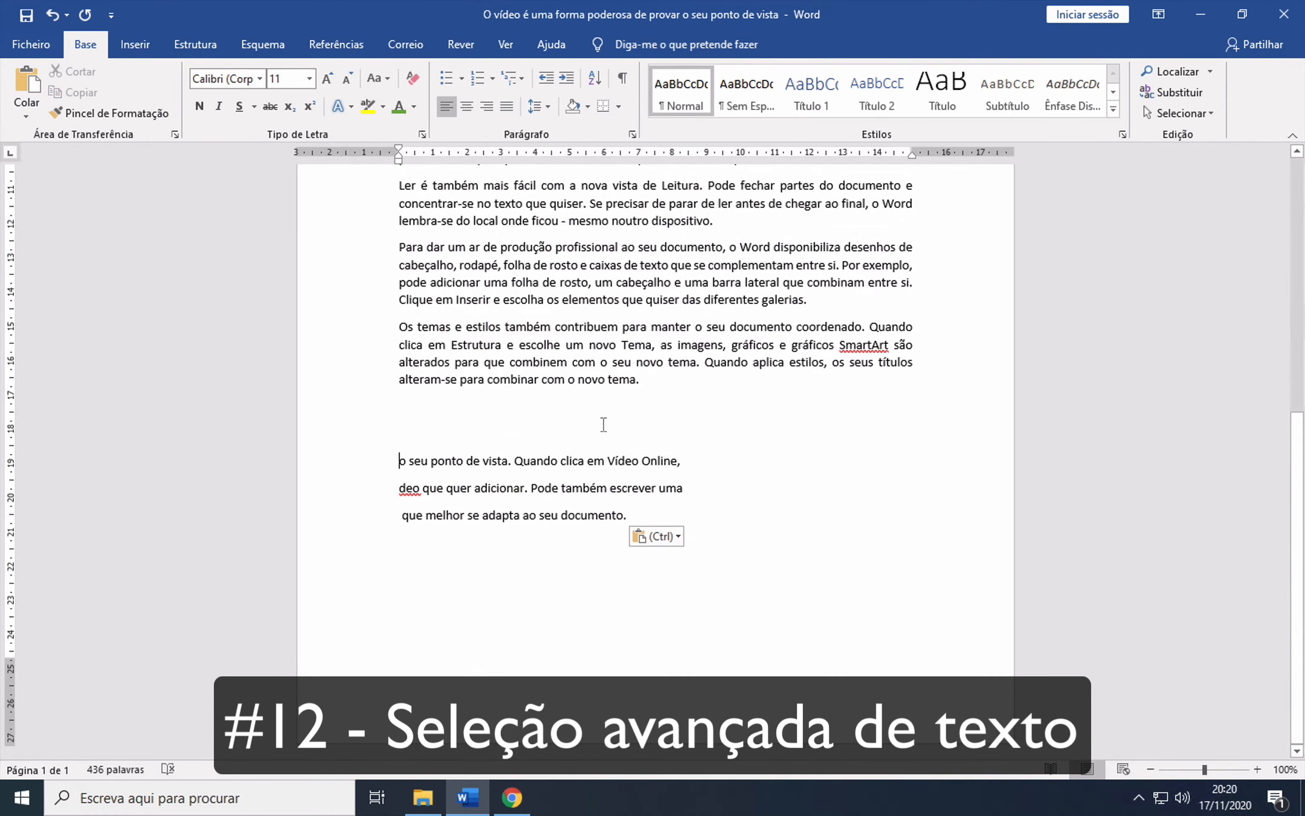
key(ctrl+Home)
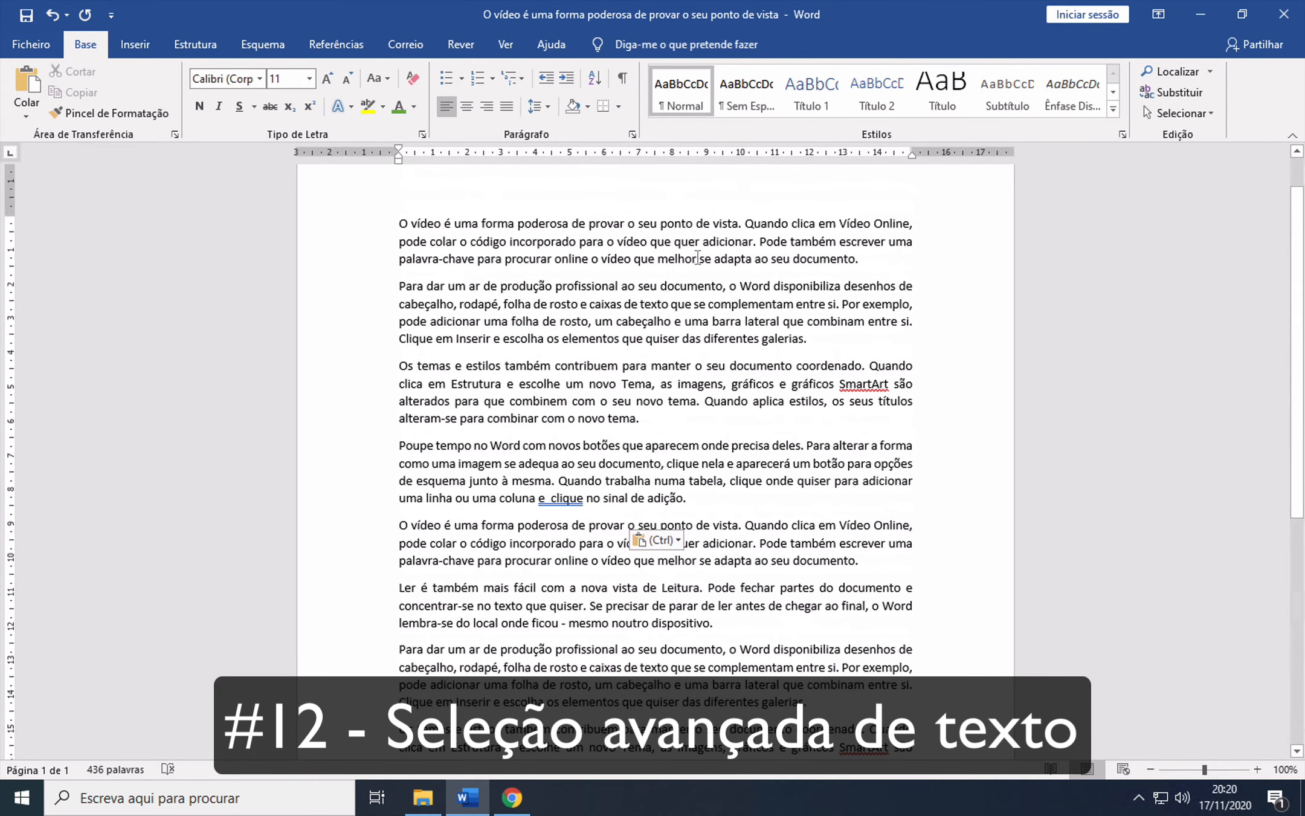
scroll(675, 477, down, 7)
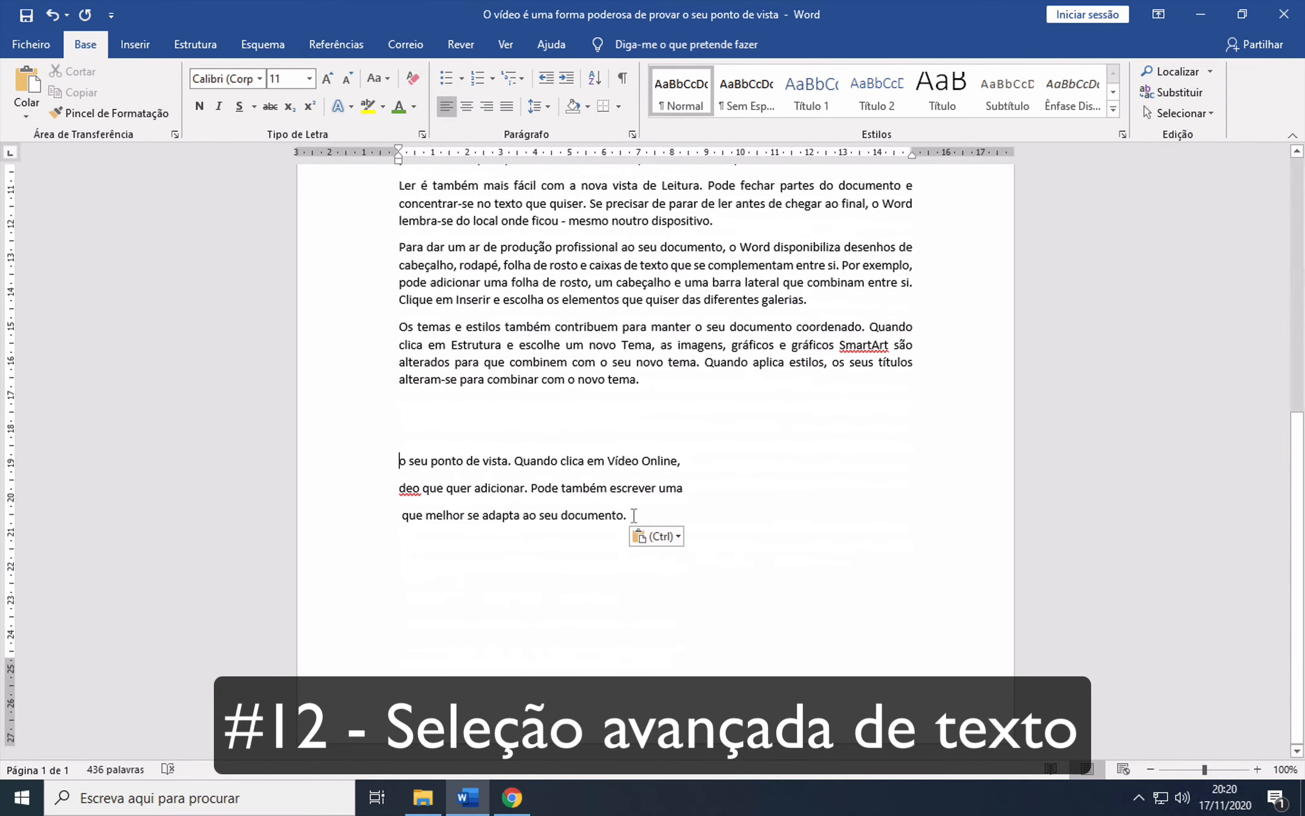
Delete the pasted block at the end of the document, and clear all remaining text
double_click(375, 457)
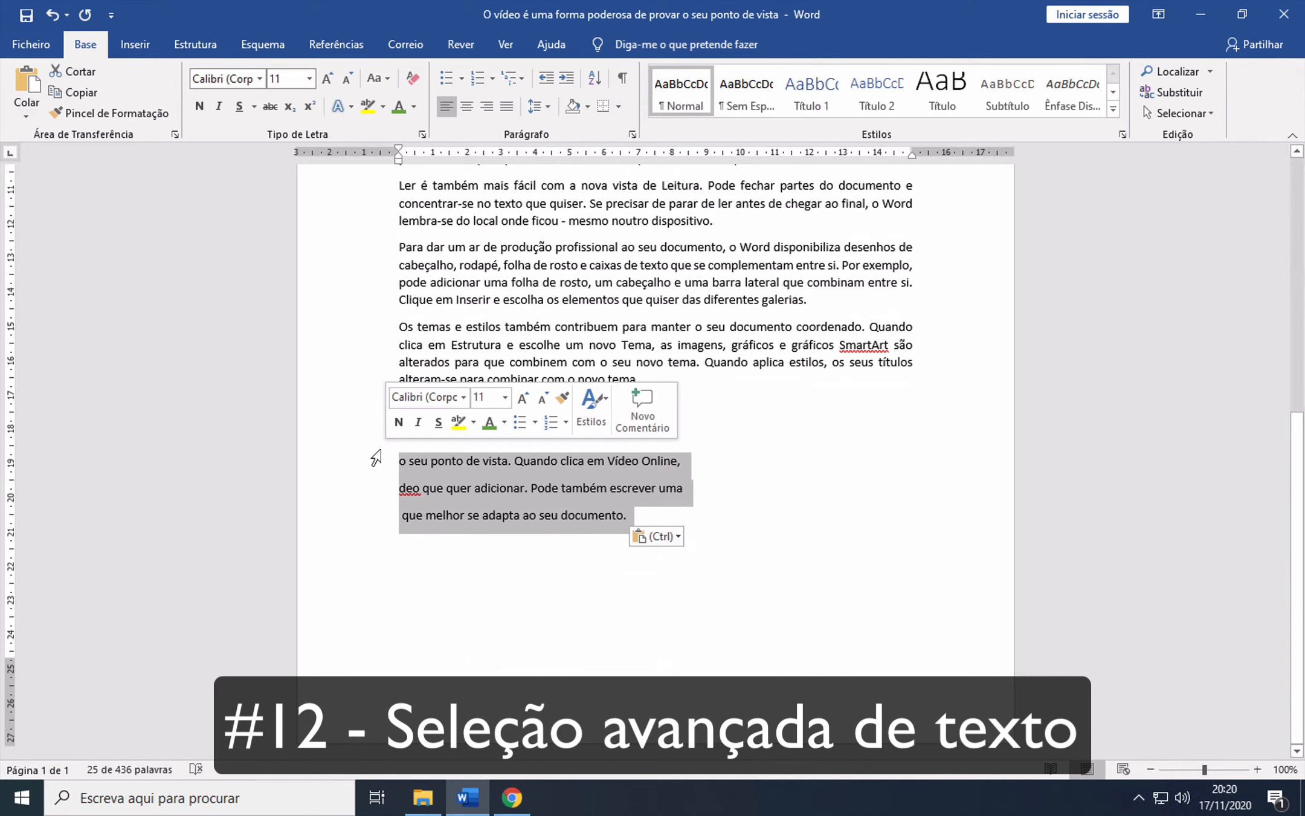
key(Delete)
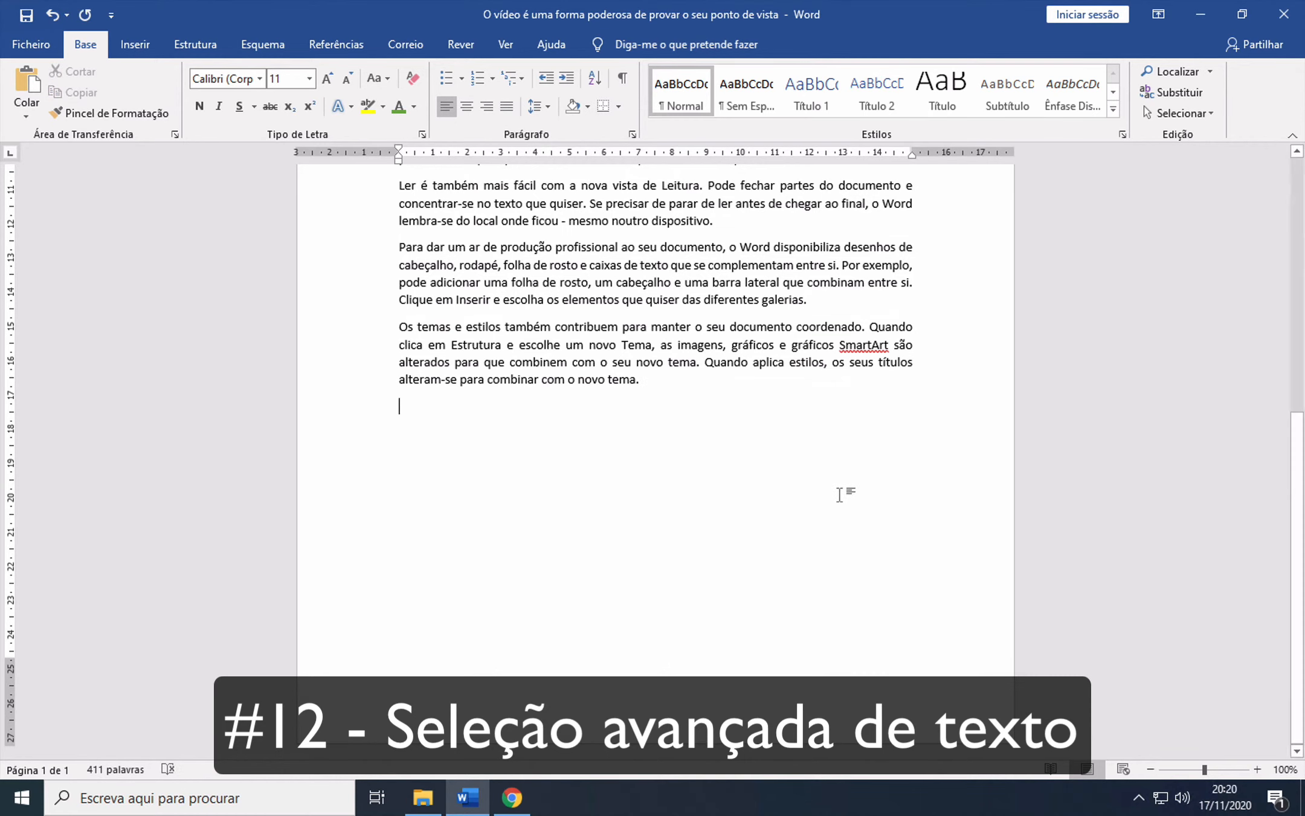
scroll(839, 495, up, 8)
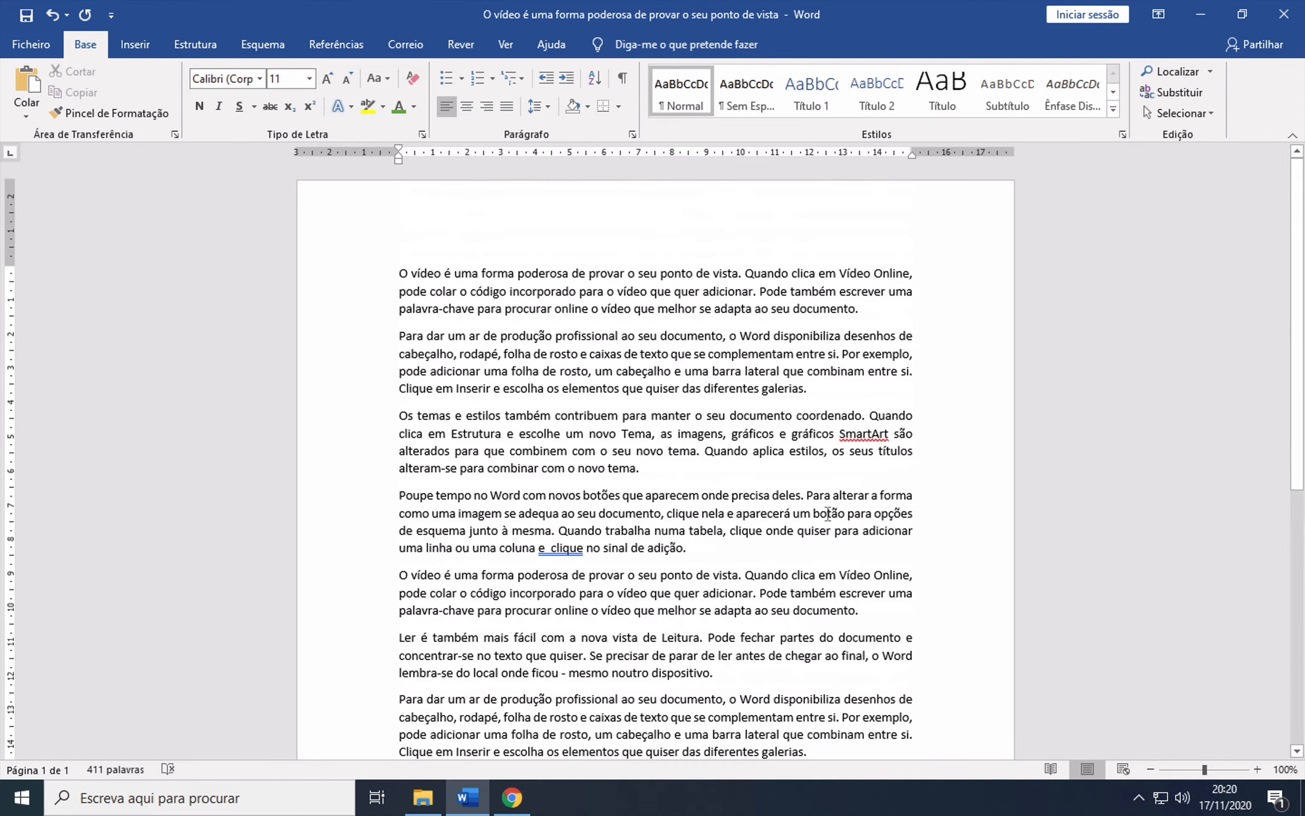
key(ctrl+a)
key(Delete)
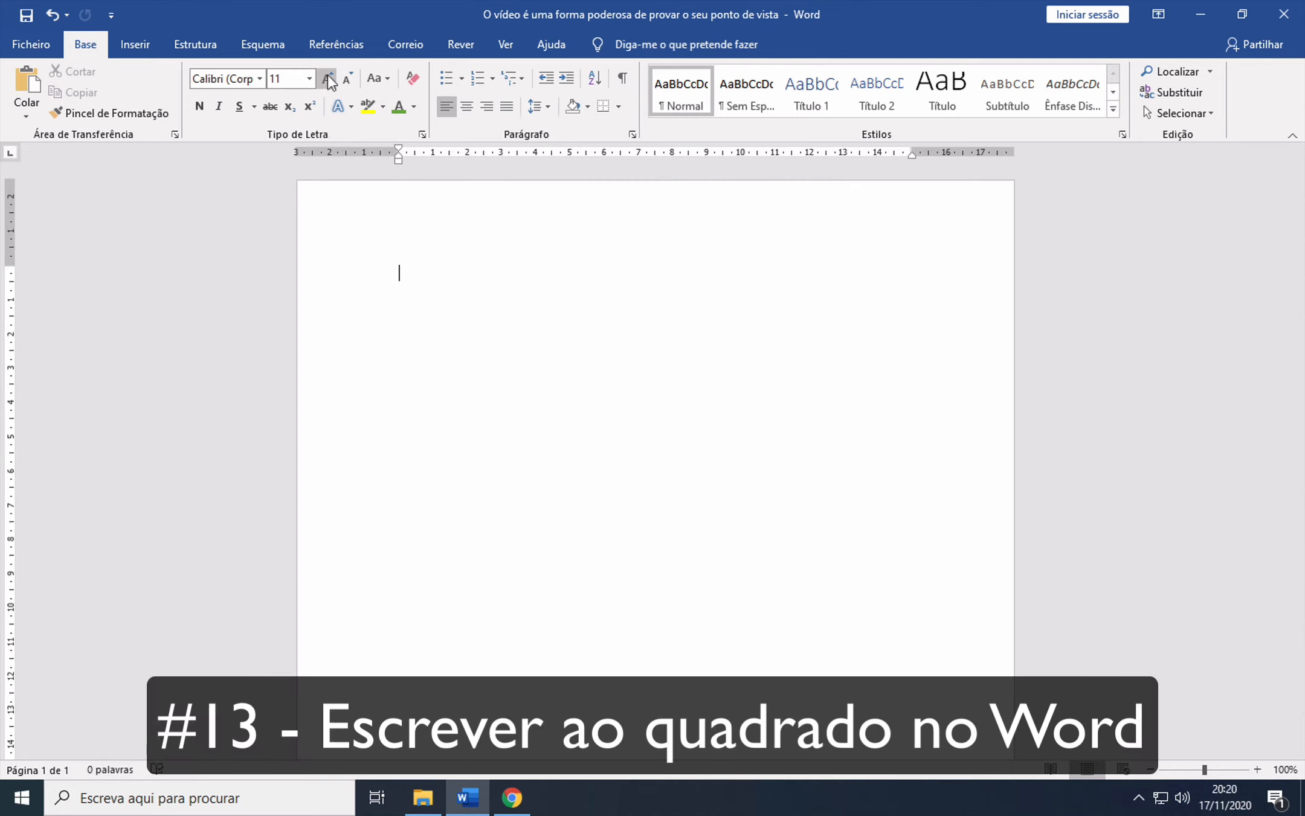
Increase the font size to 20 and write "100 m2" on the blank page
click(327, 79)
click(328, 78)
click(327, 78)
click(327, 79)
click(327, 79)
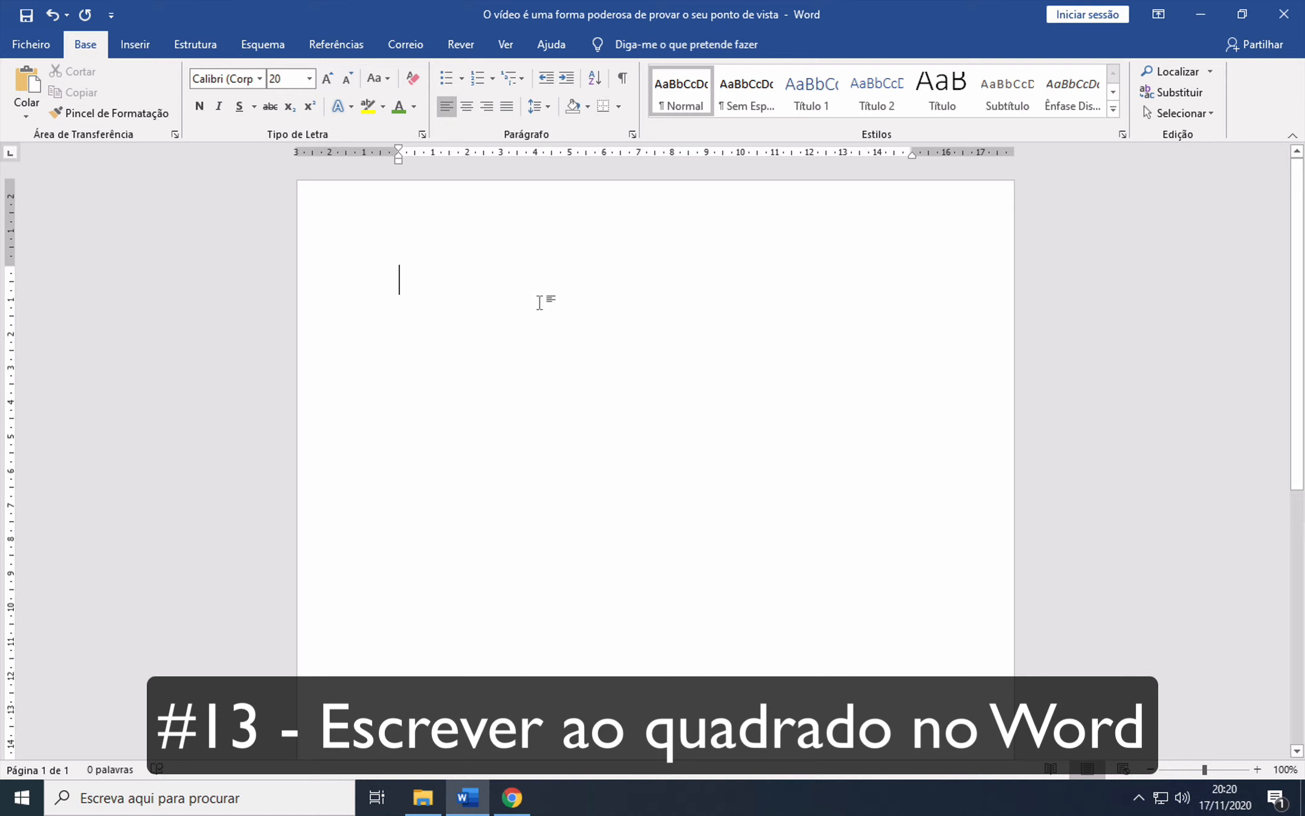
text(100 )
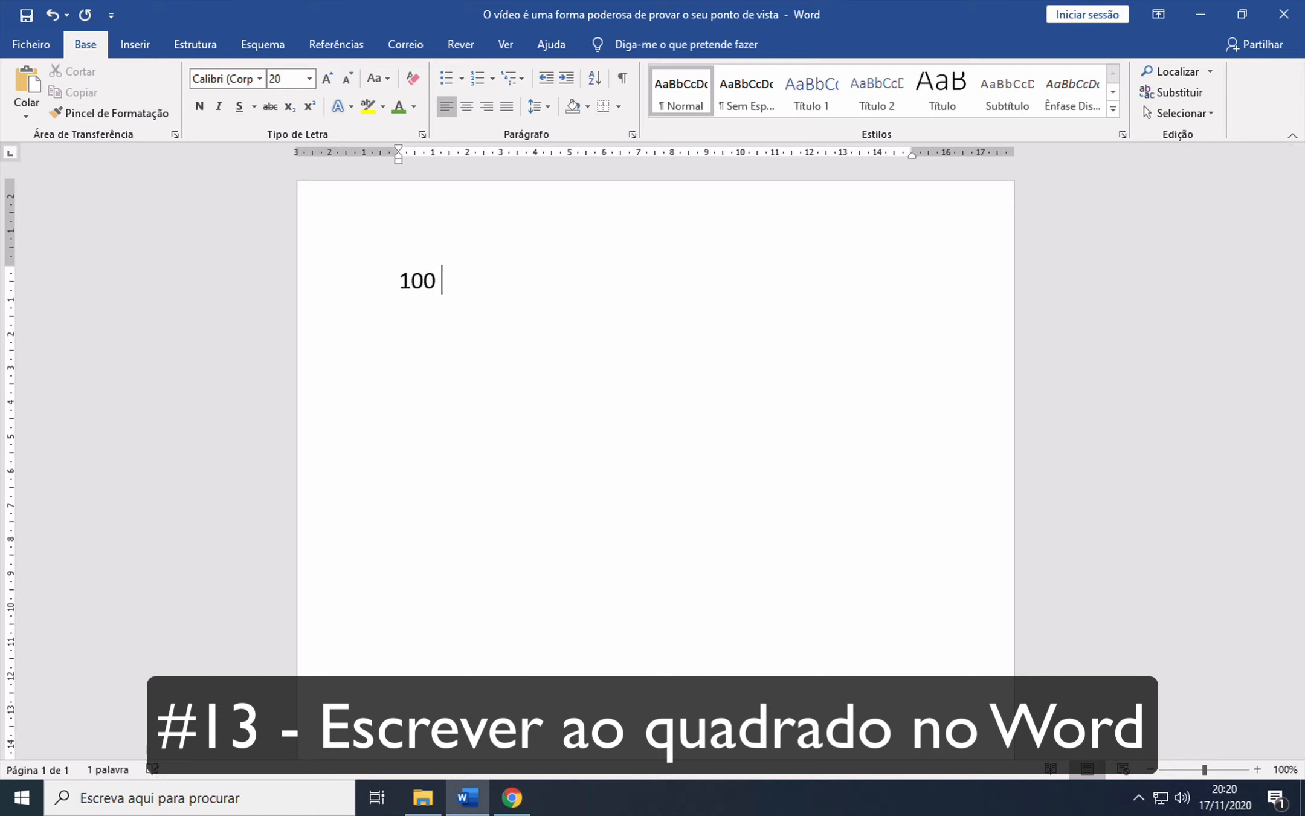
text(m2)
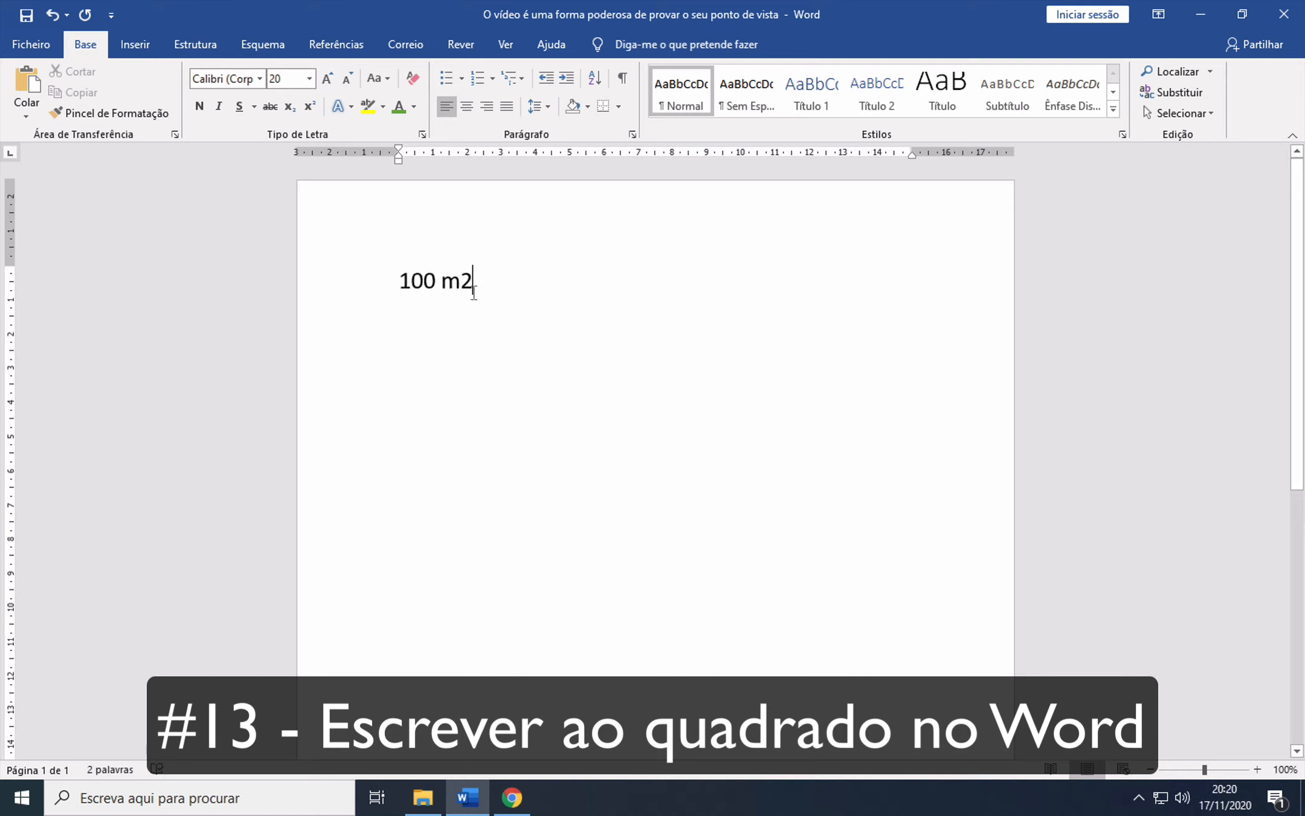
Apply the "Superior à Linha" font effect to the "2" in "100 m2"
drag(473, 289, 460, 288)
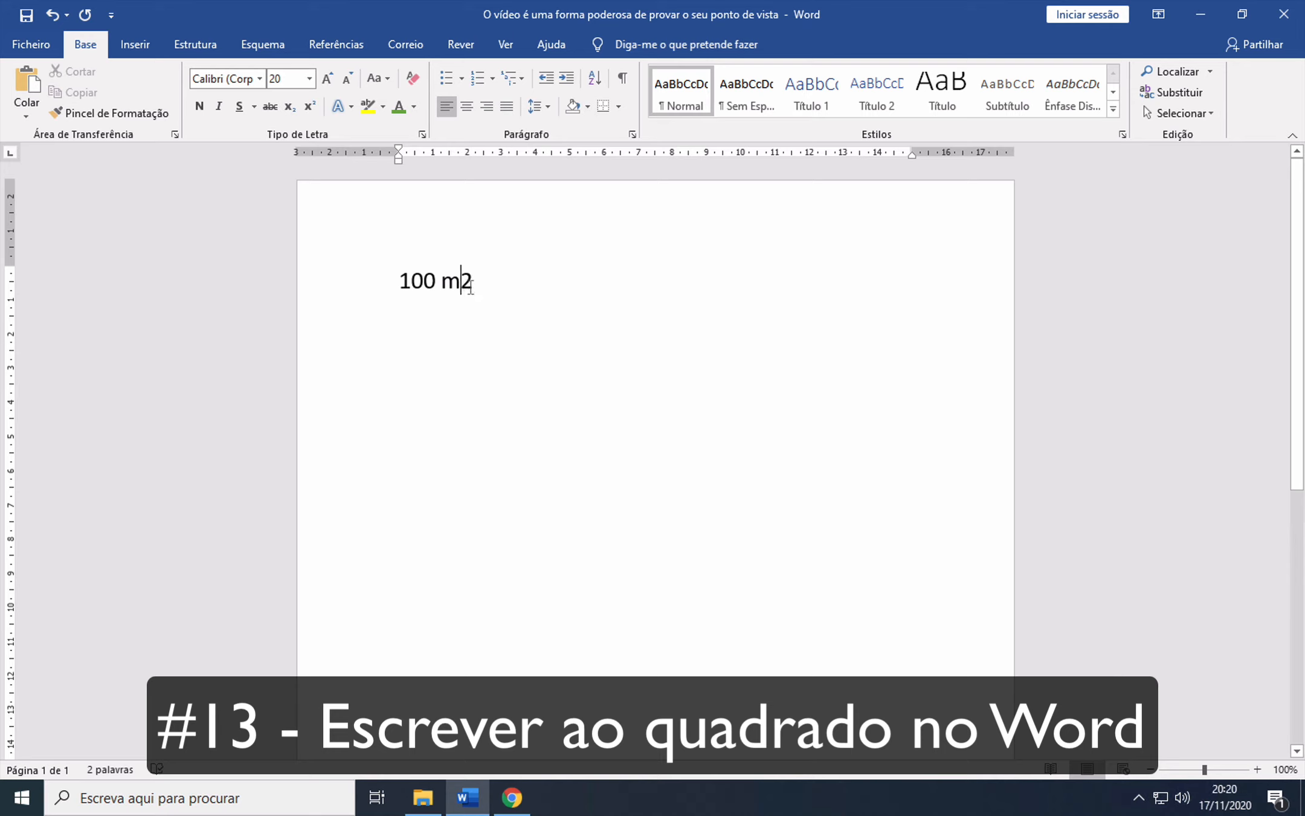
click(423, 135)
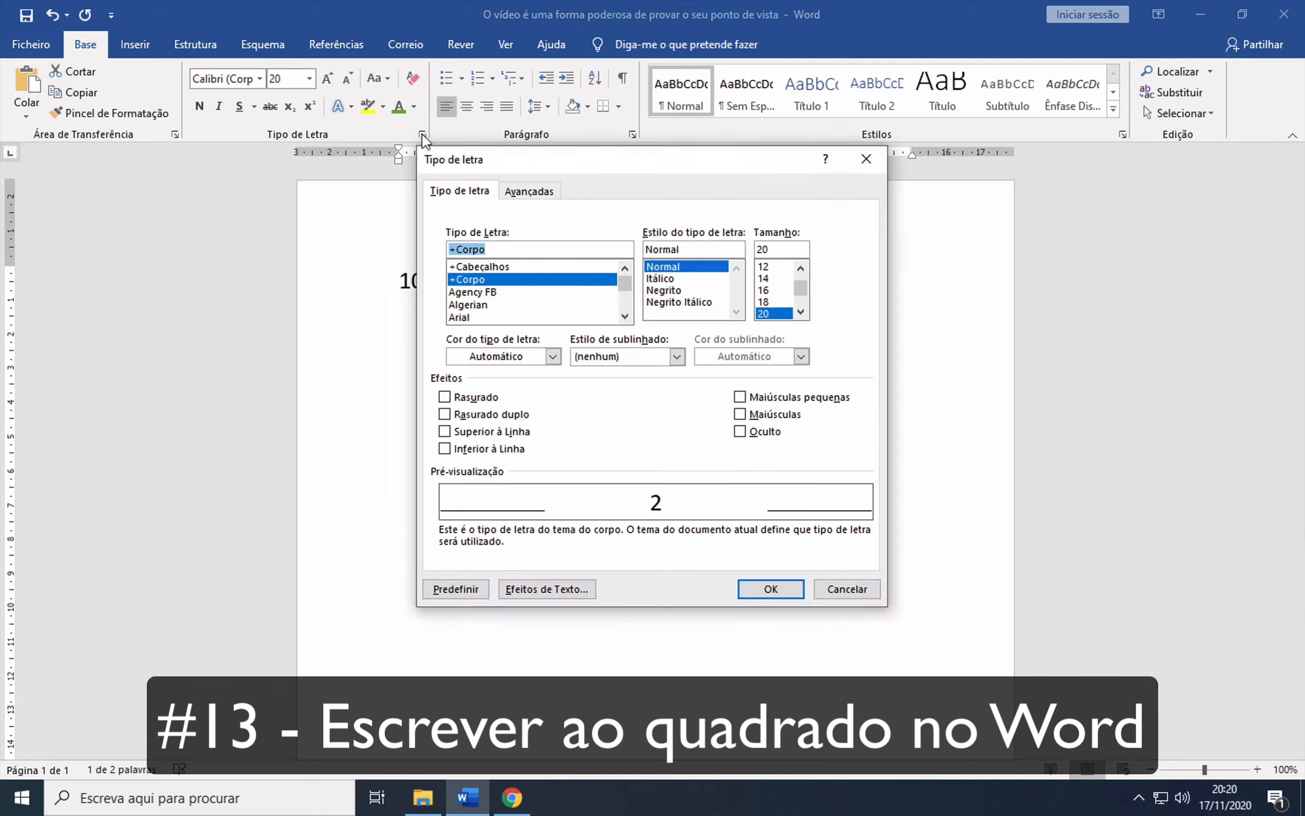
click(483, 433)
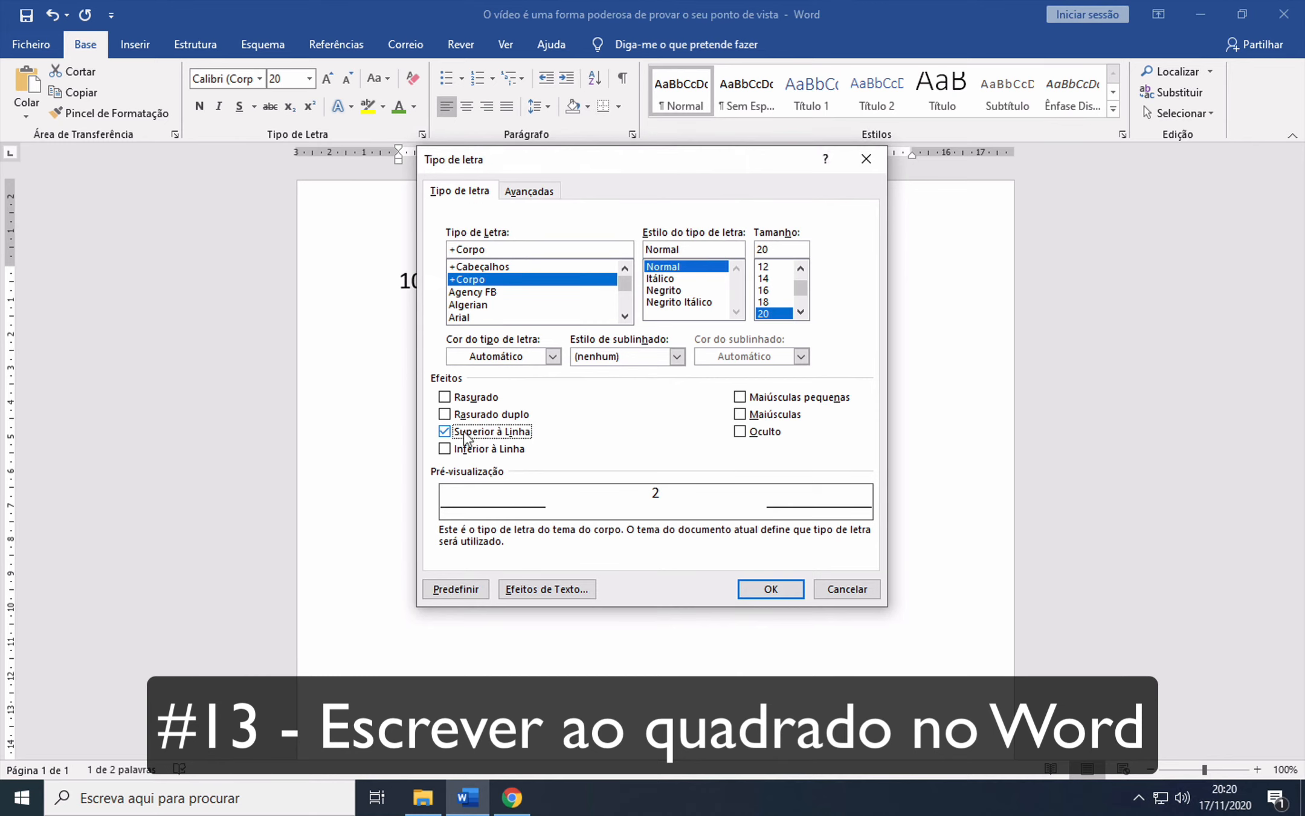
click(771, 589)
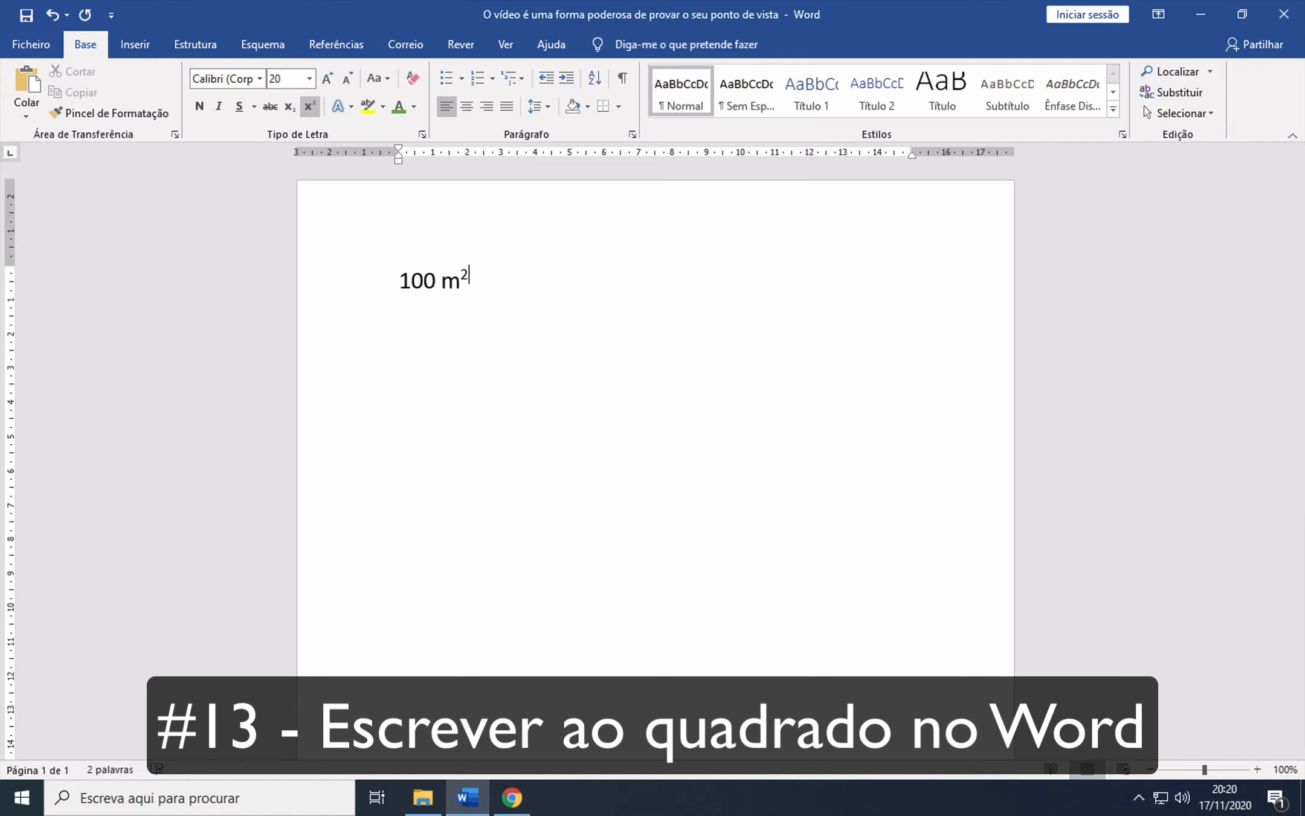
Start a new line below "100 m²" and turn off the "Superior à Linha" effect for the text there
key(Return)
text(dfsd)
key(BackSpace)
key(BackSpace)
key(BackSpace)
key(BackSpace)
click(422, 134)
click(468, 432)
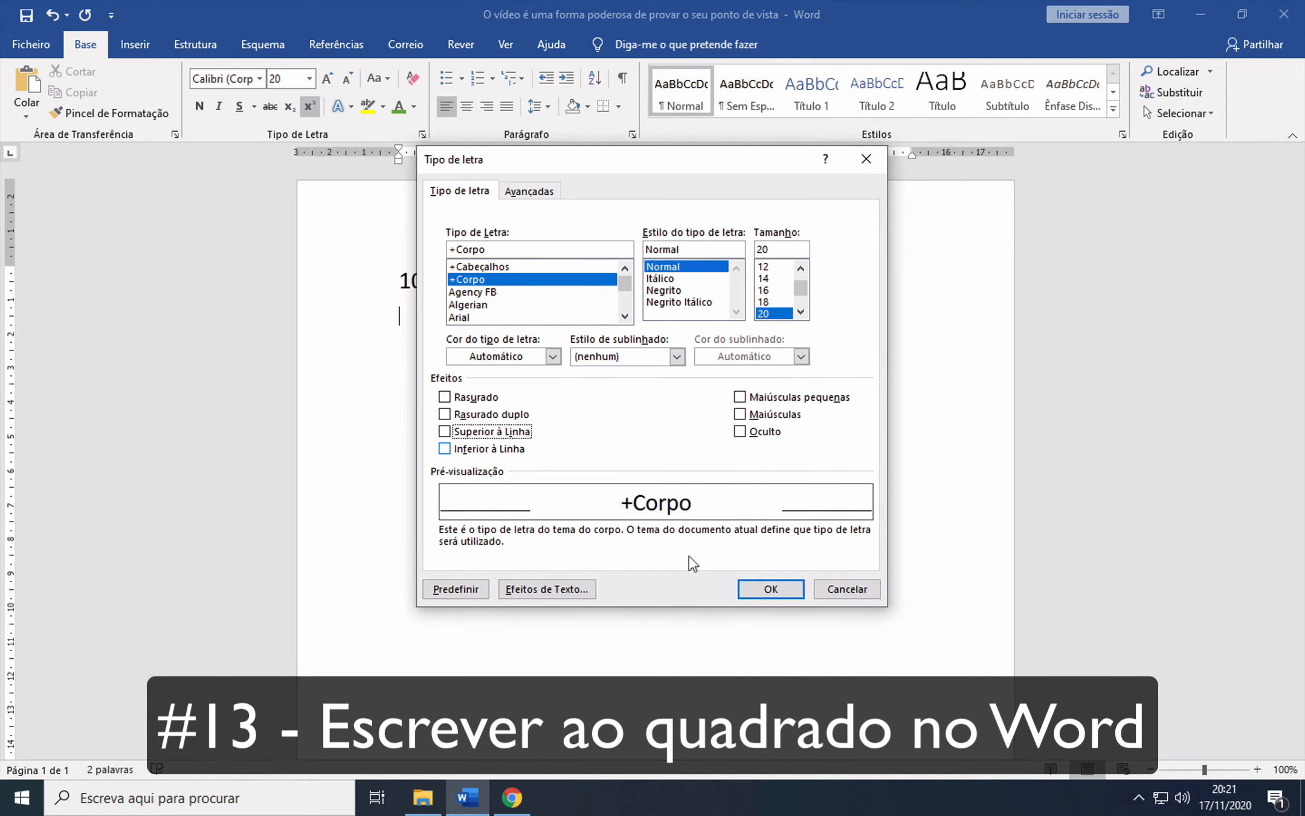
click(766, 590)
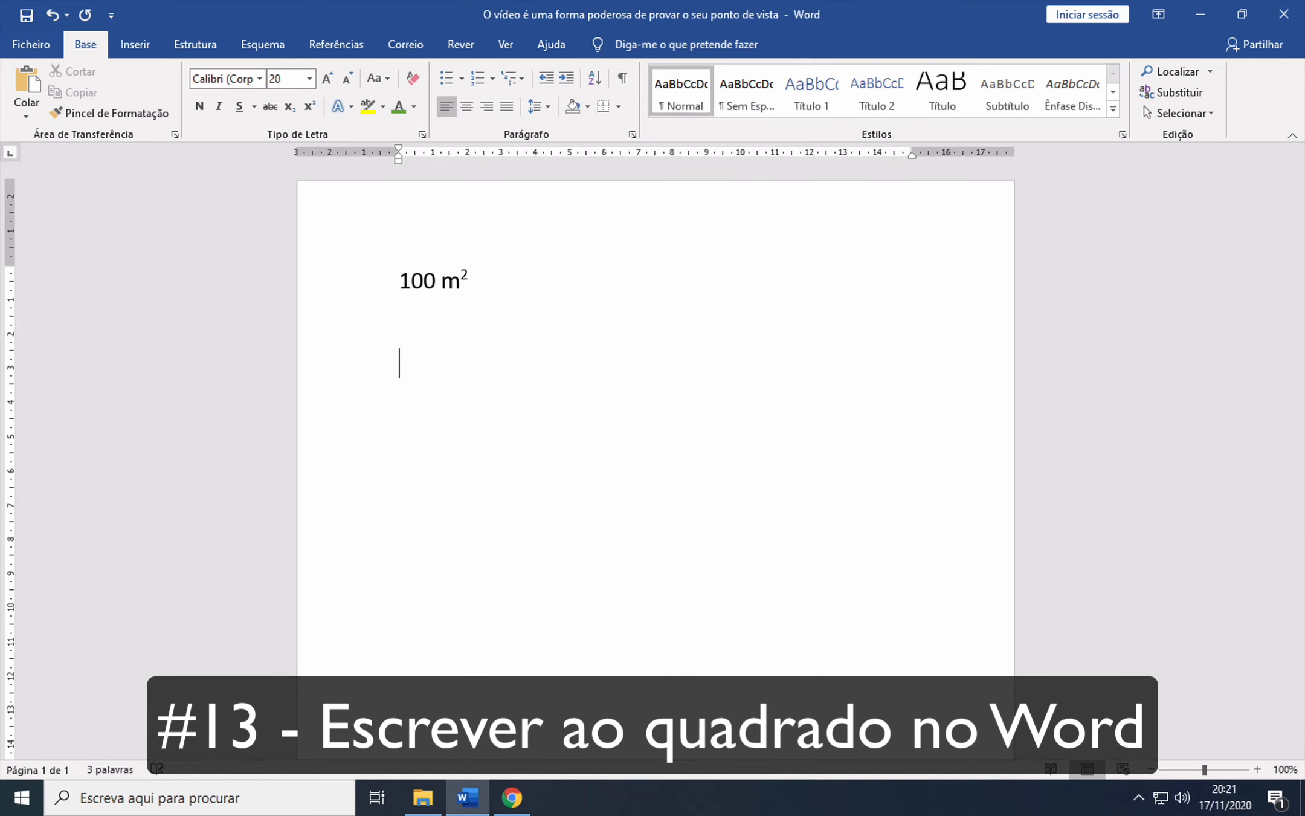
Write "H2O" below "100 m²" and apply the "Inferior à Linha" font effect to its "2"
text(H2O)
drag(414, 366, 428, 366)
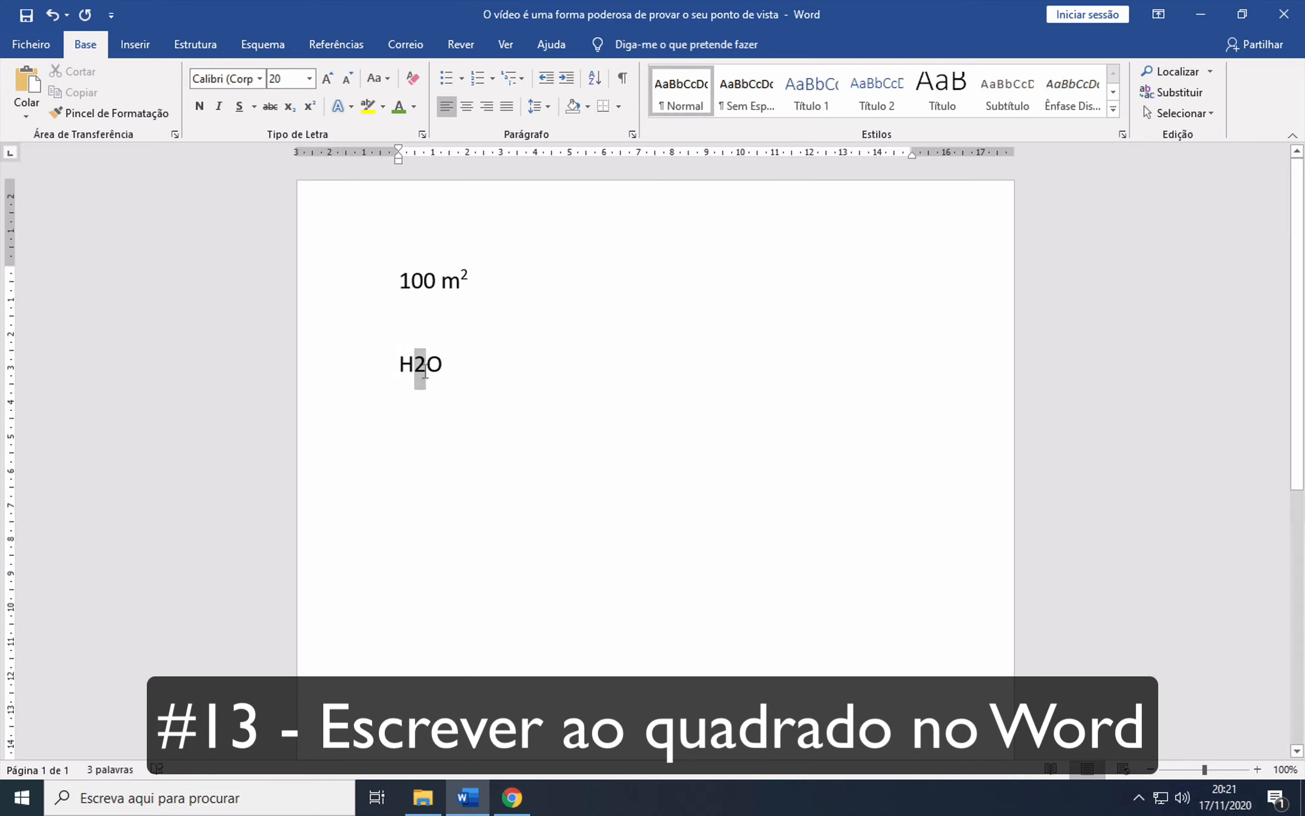
click(422, 133)
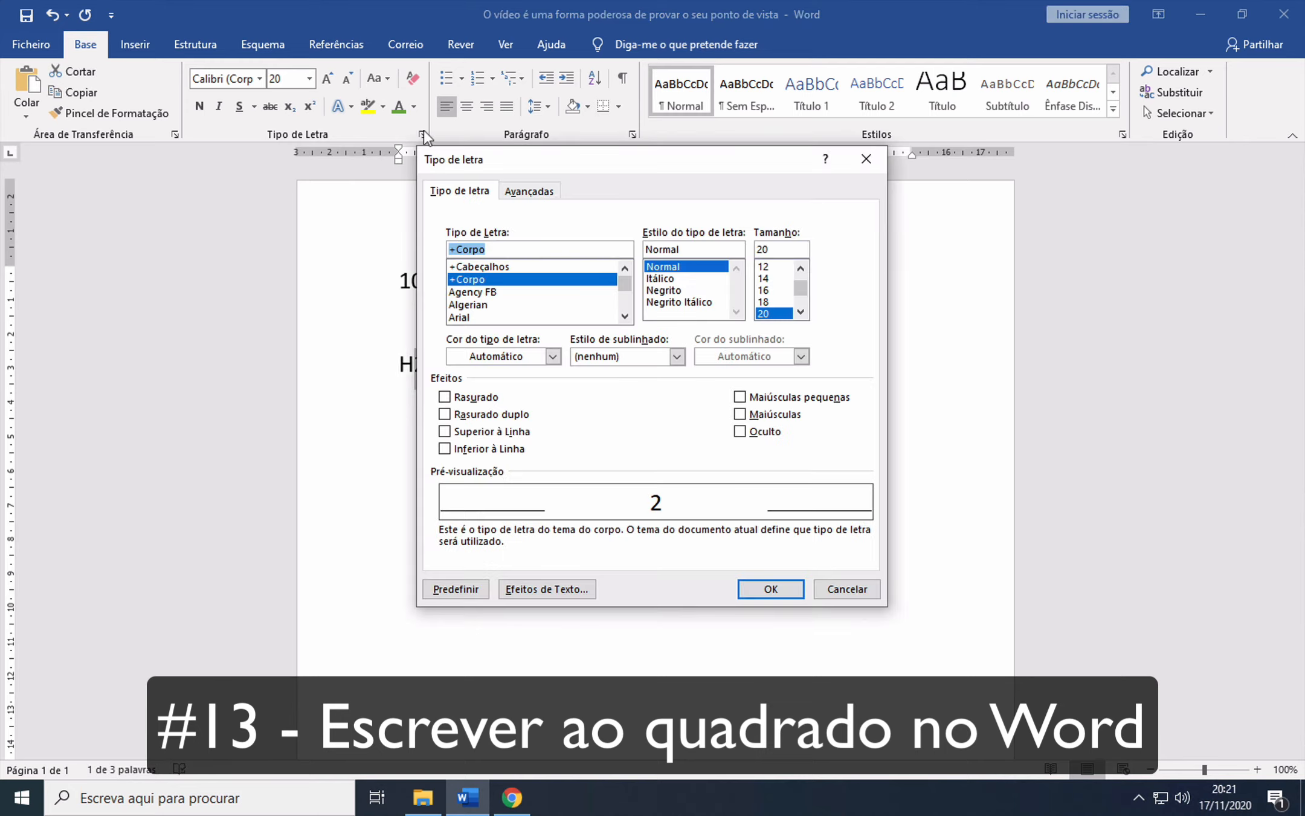
click(495, 450)
click(769, 590)
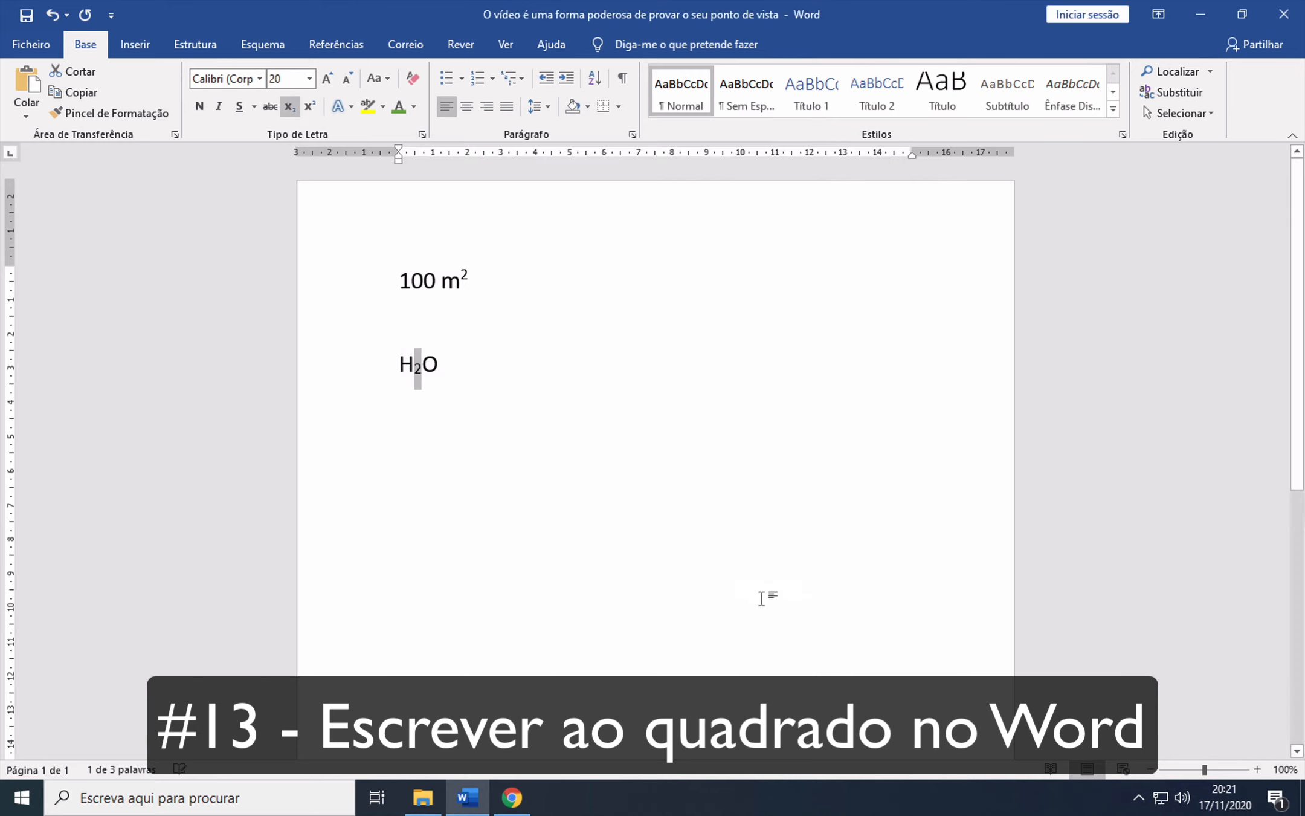
click(432, 349)
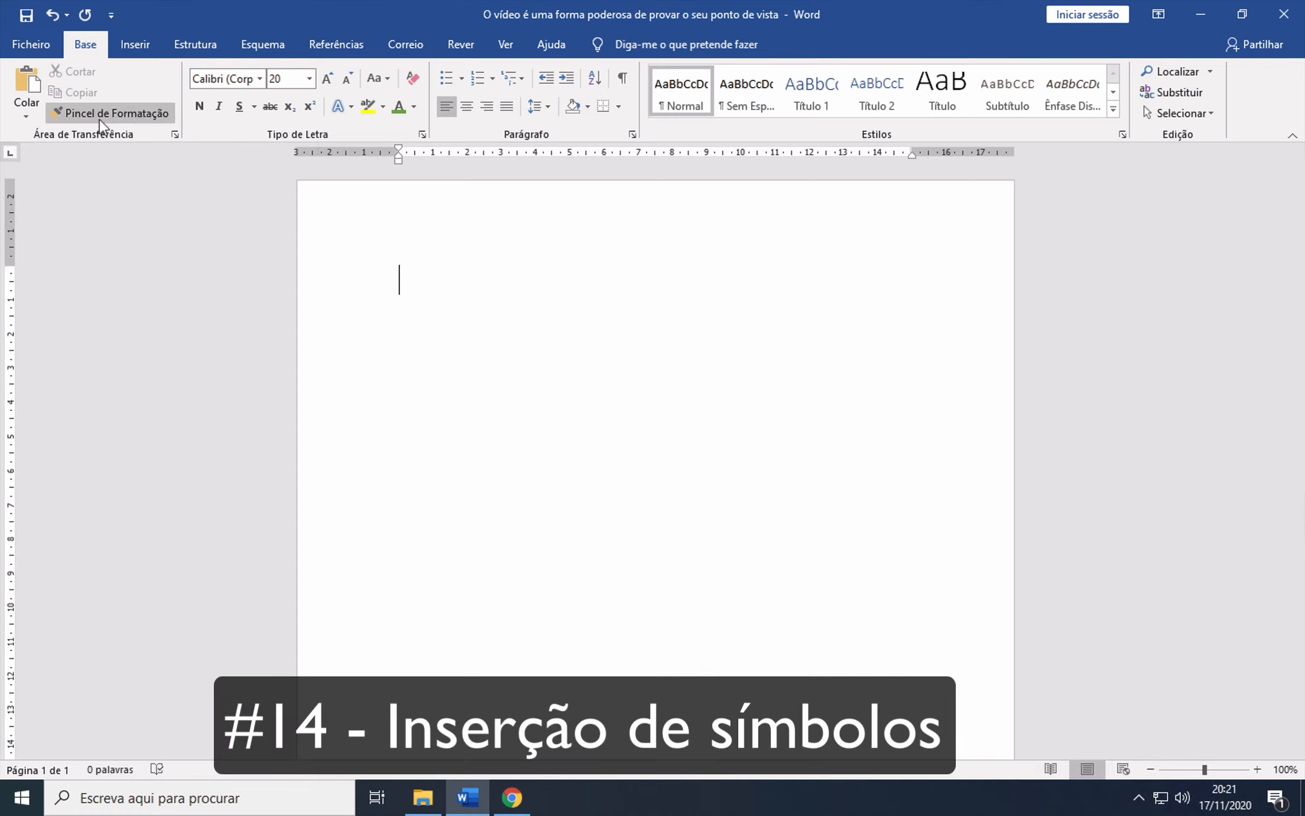
Insert the symbols π, £, ©, β and α one after another on the blank page
click(132, 43)
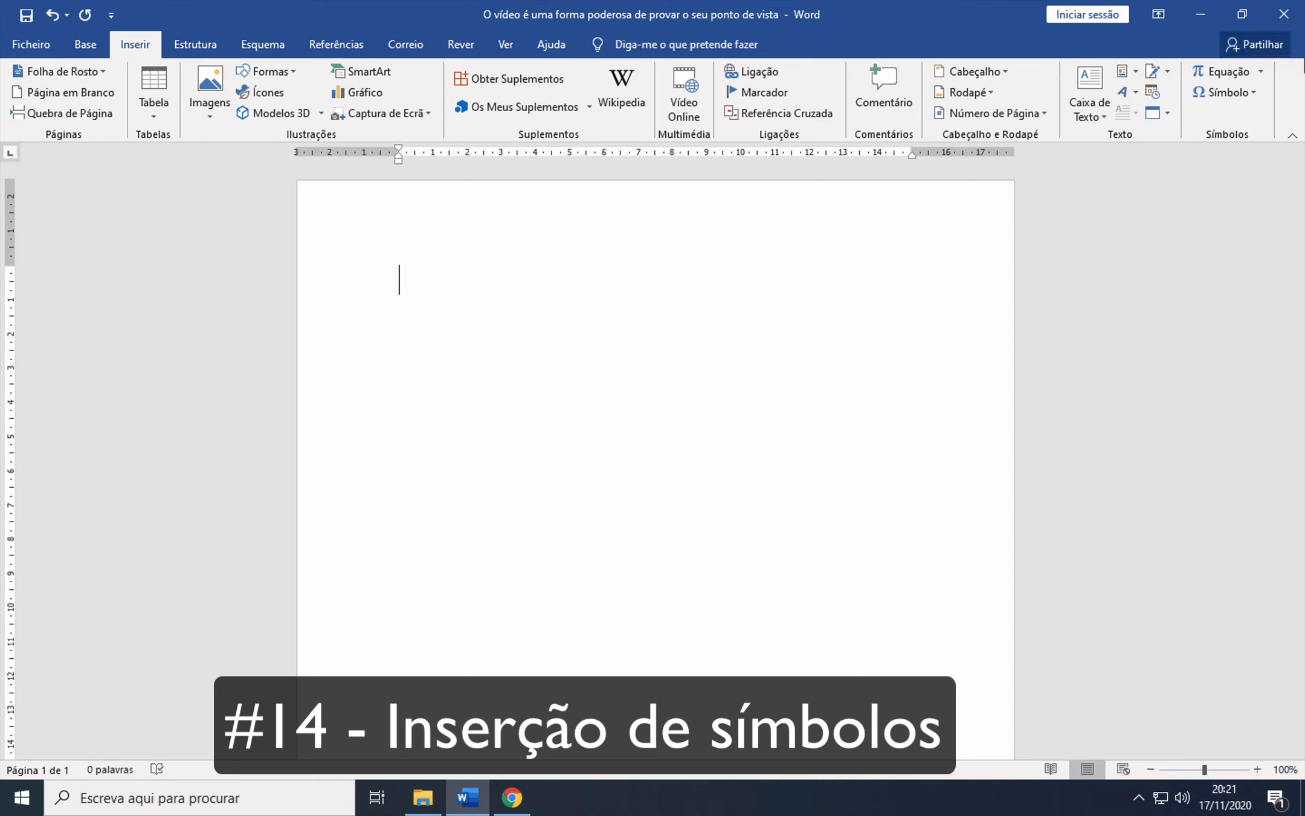
click(1256, 95)
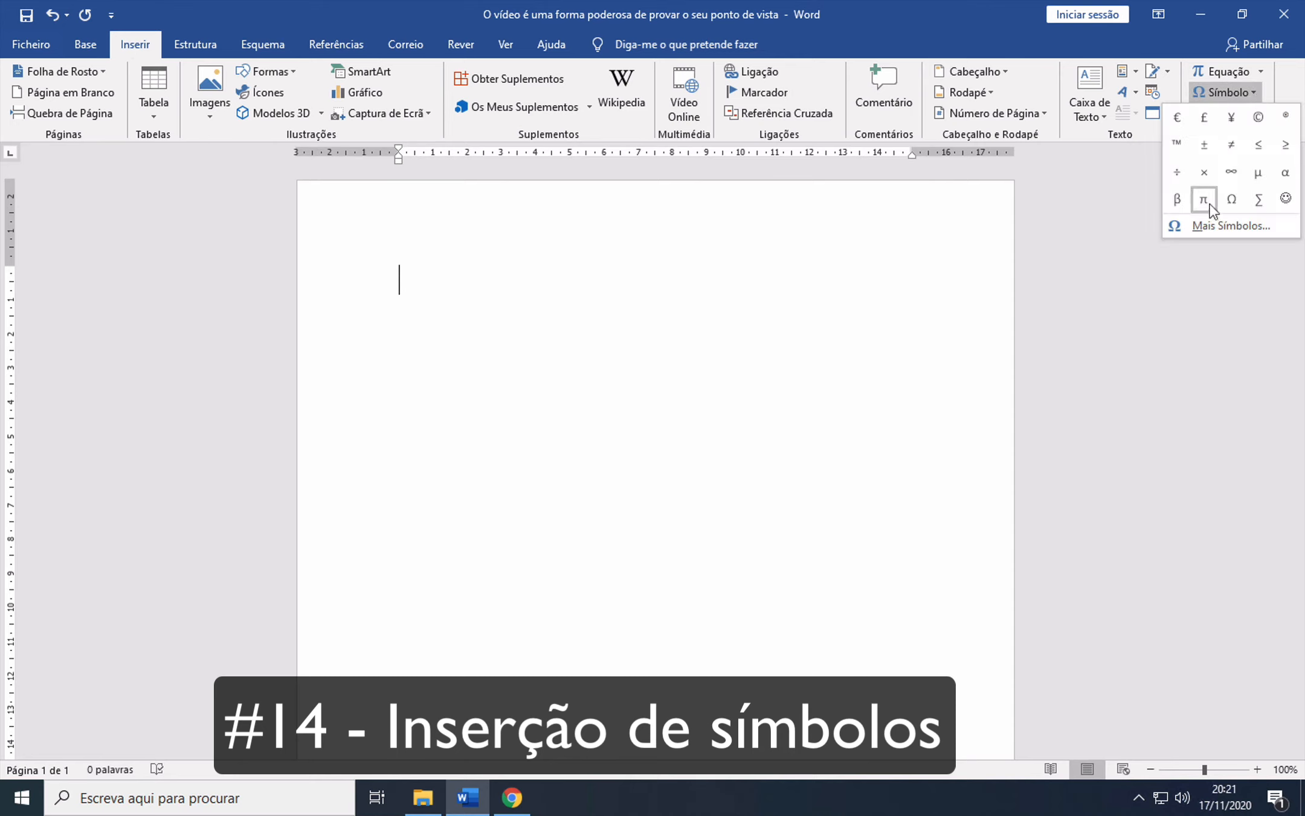
click(1204, 199)
click(1255, 94)
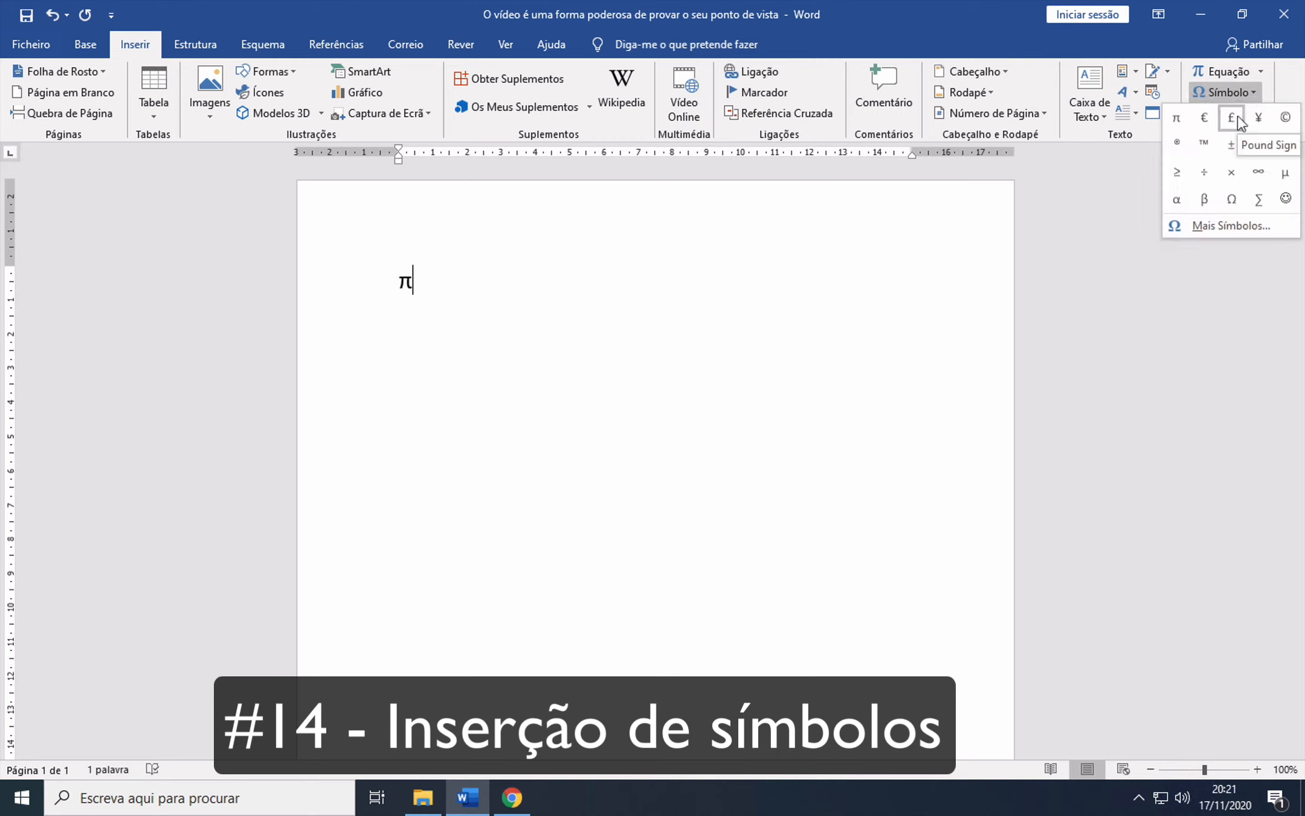
click(1233, 118)
click(1255, 93)
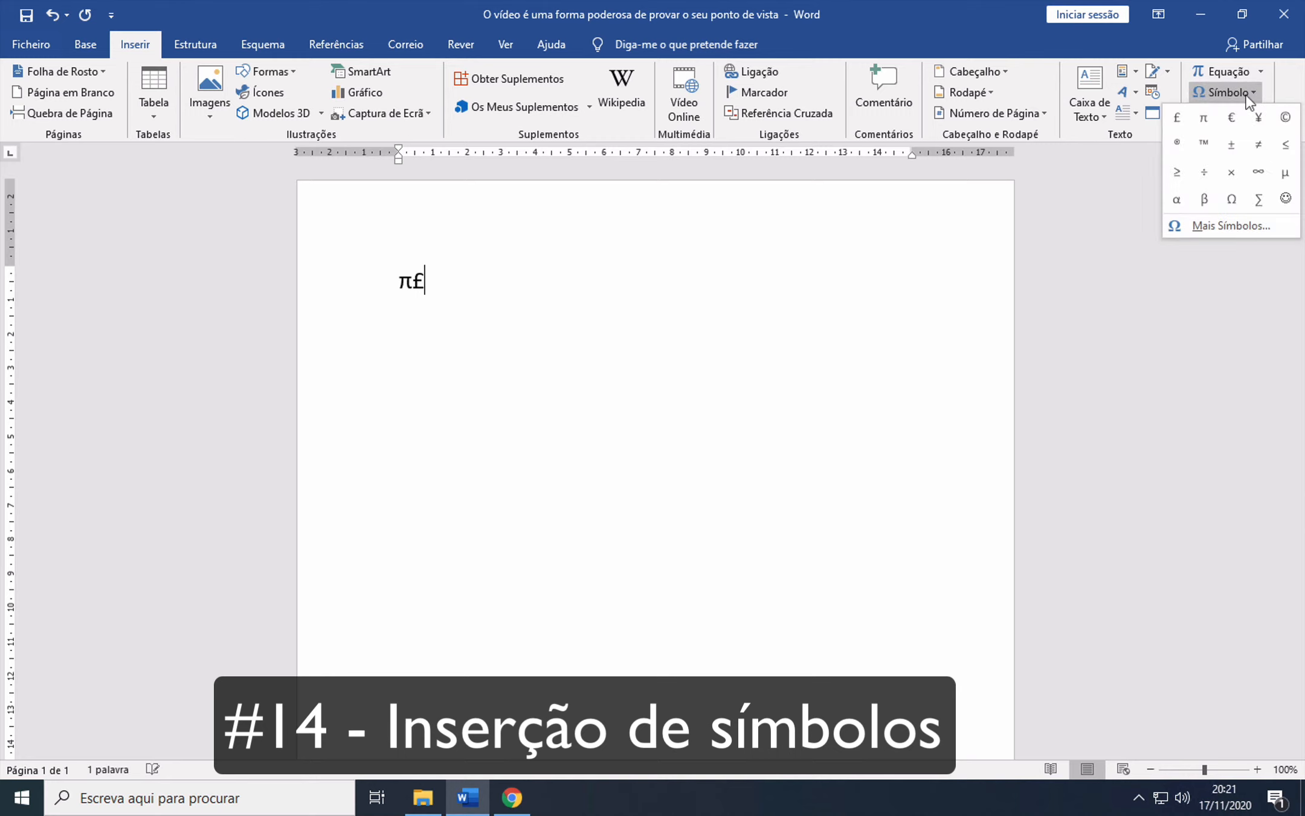
click(1286, 119)
click(1256, 95)
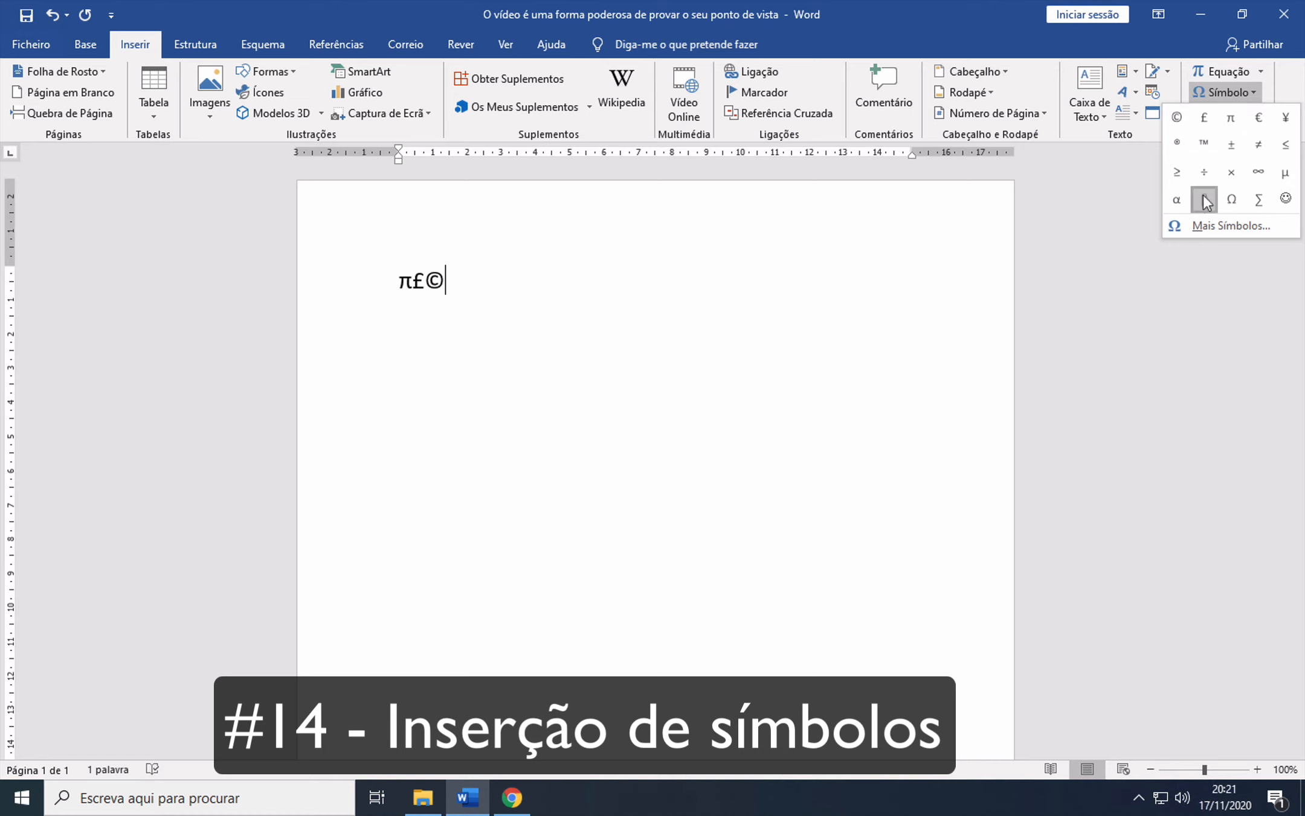
click(1205, 201)
click(1245, 92)
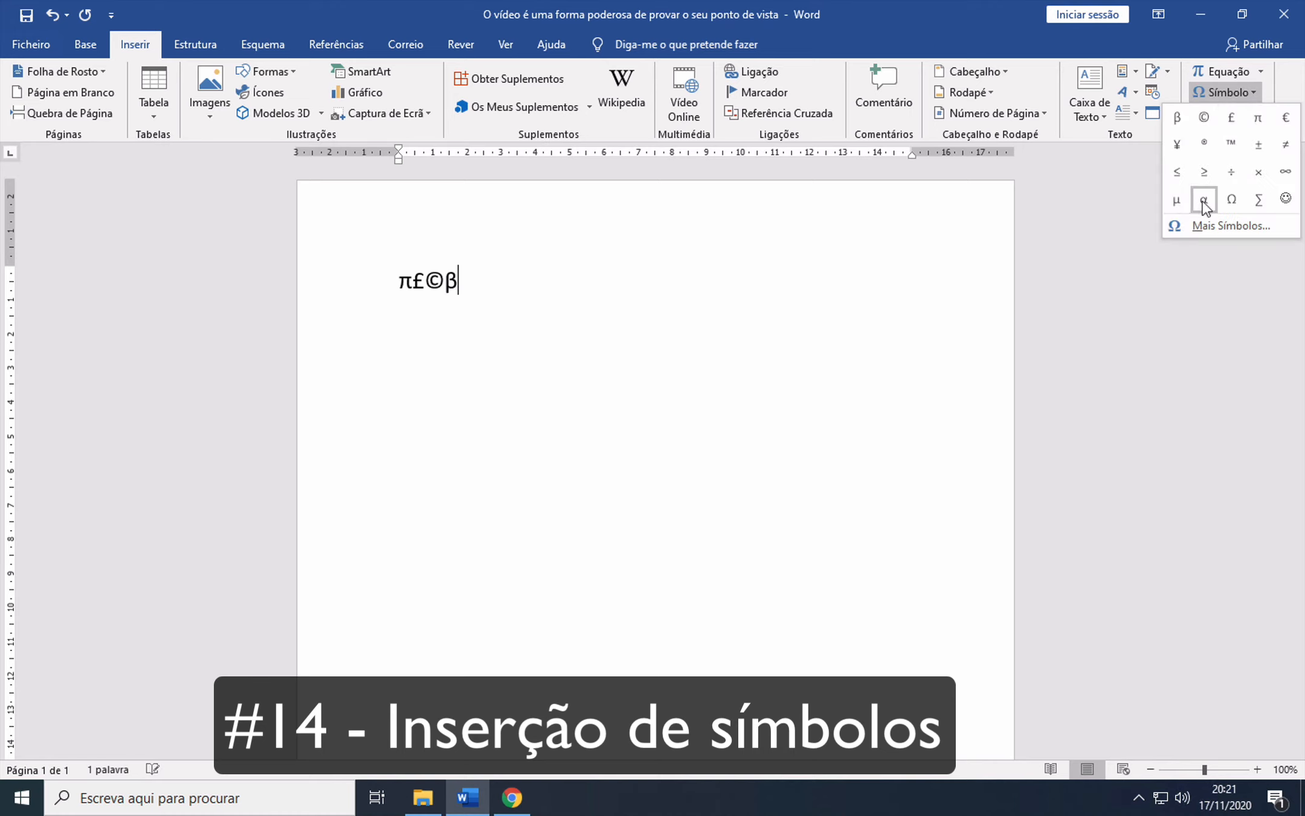
click(1204, 203)
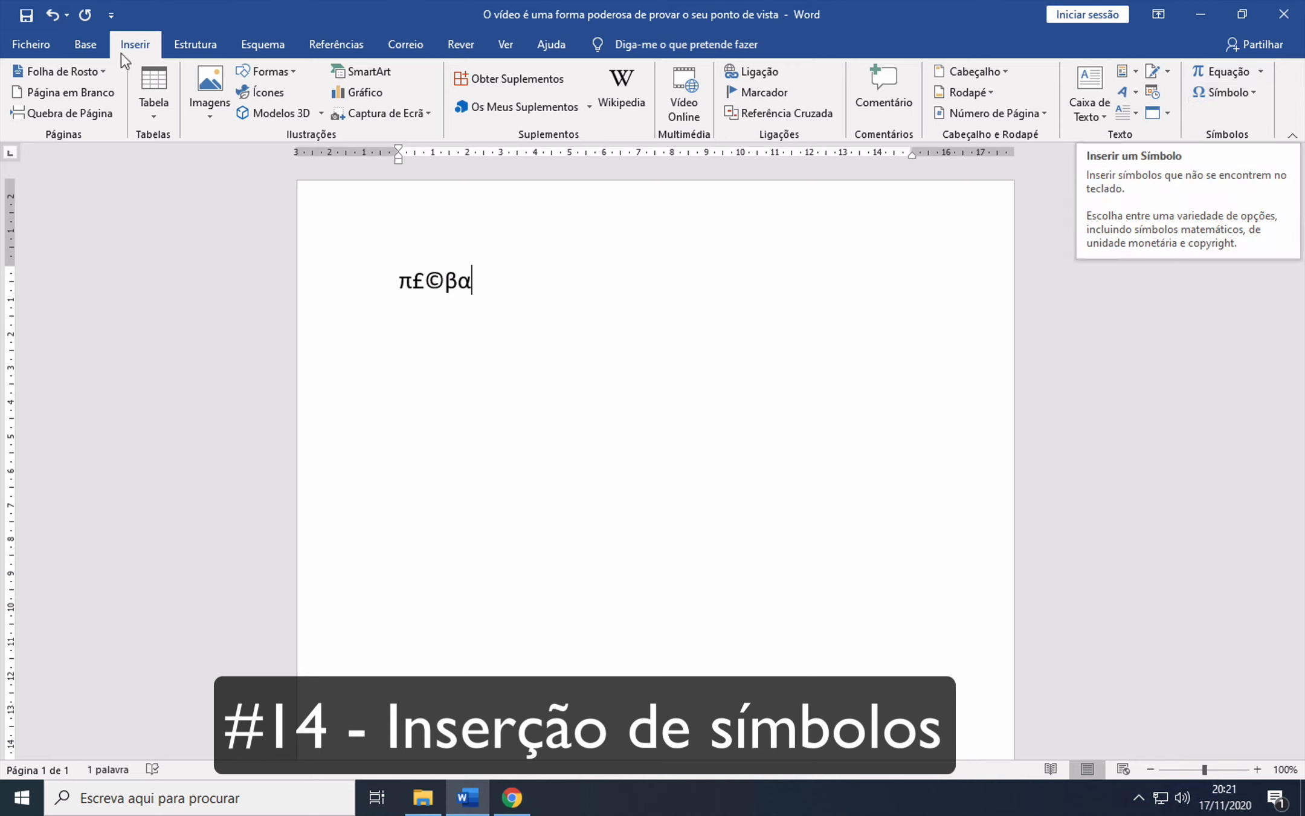
Examine the full symbol collection and its available fonts without inserting another symbol
click(1254, 93)
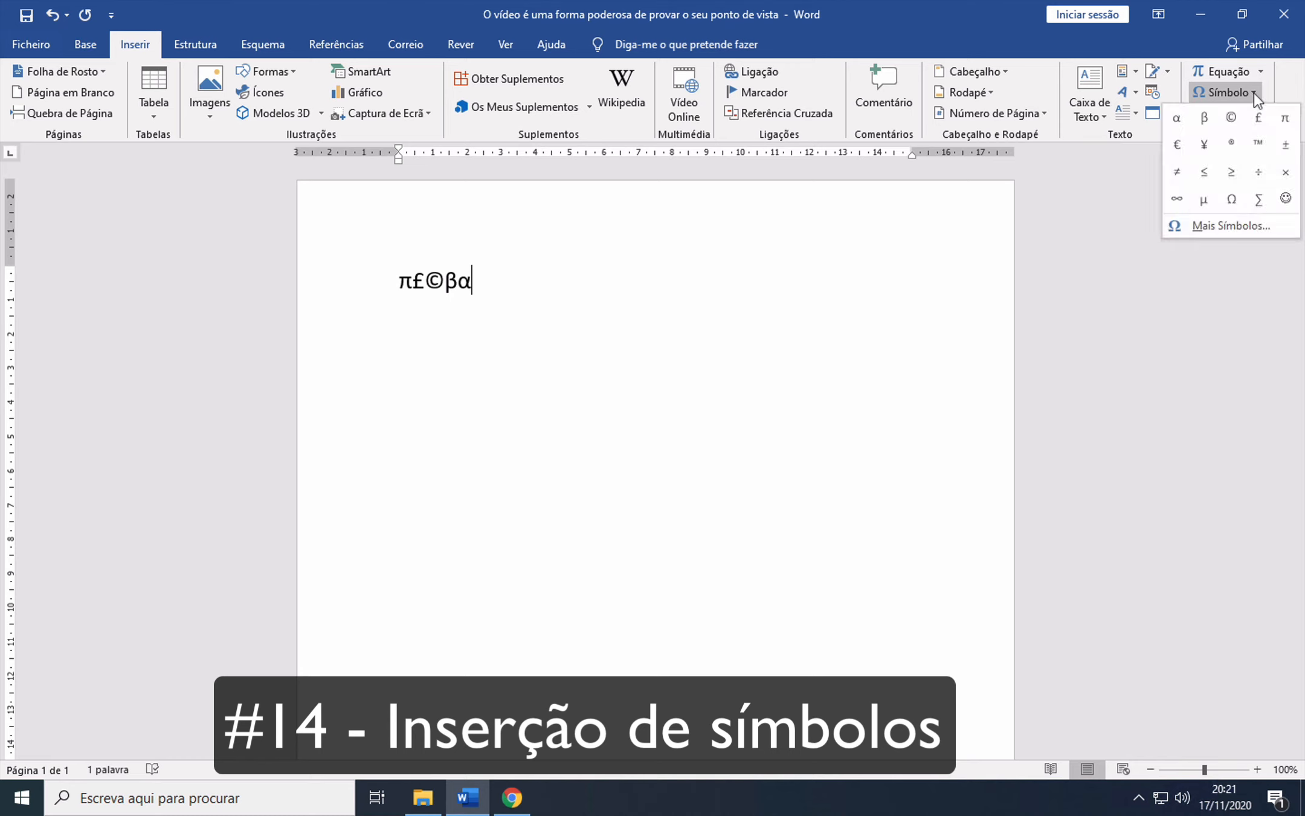
click(1230, 227)
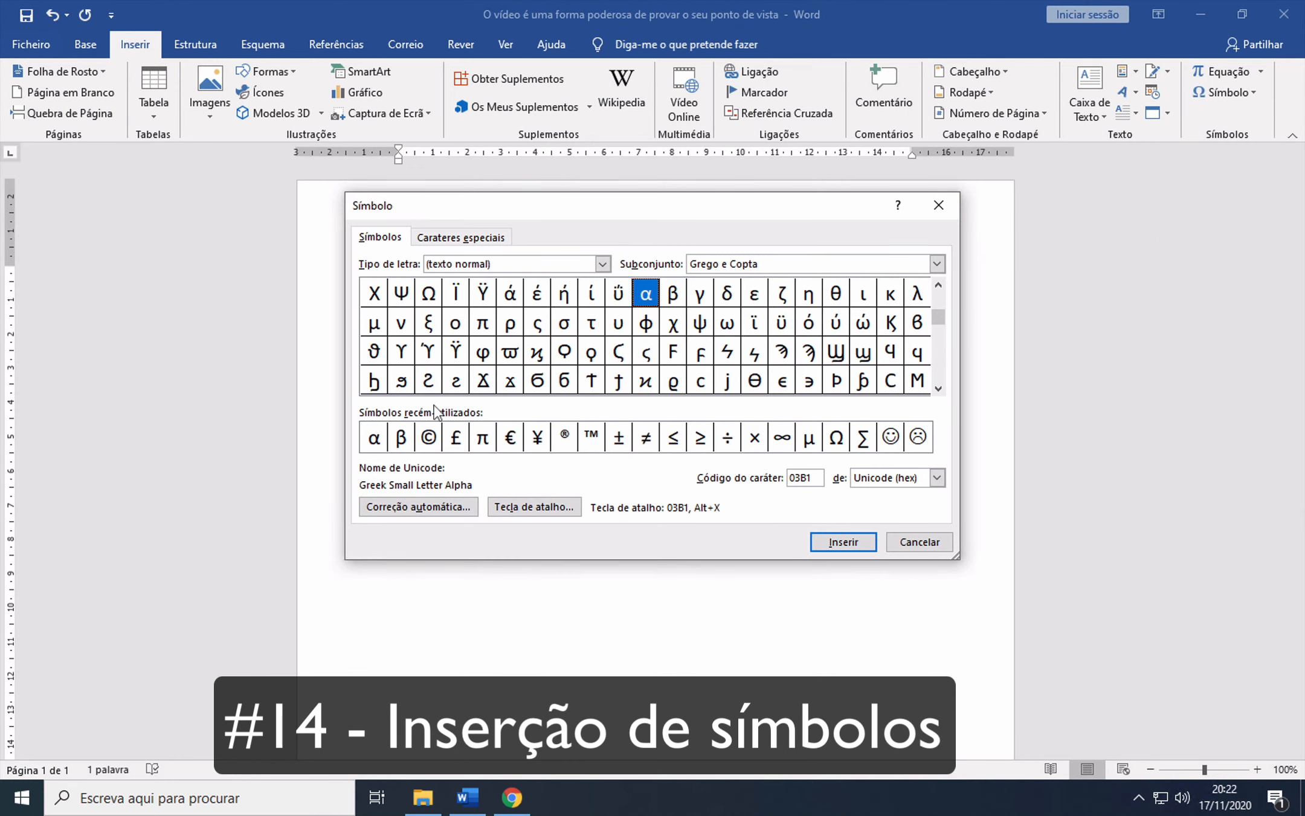
click(602, 264)
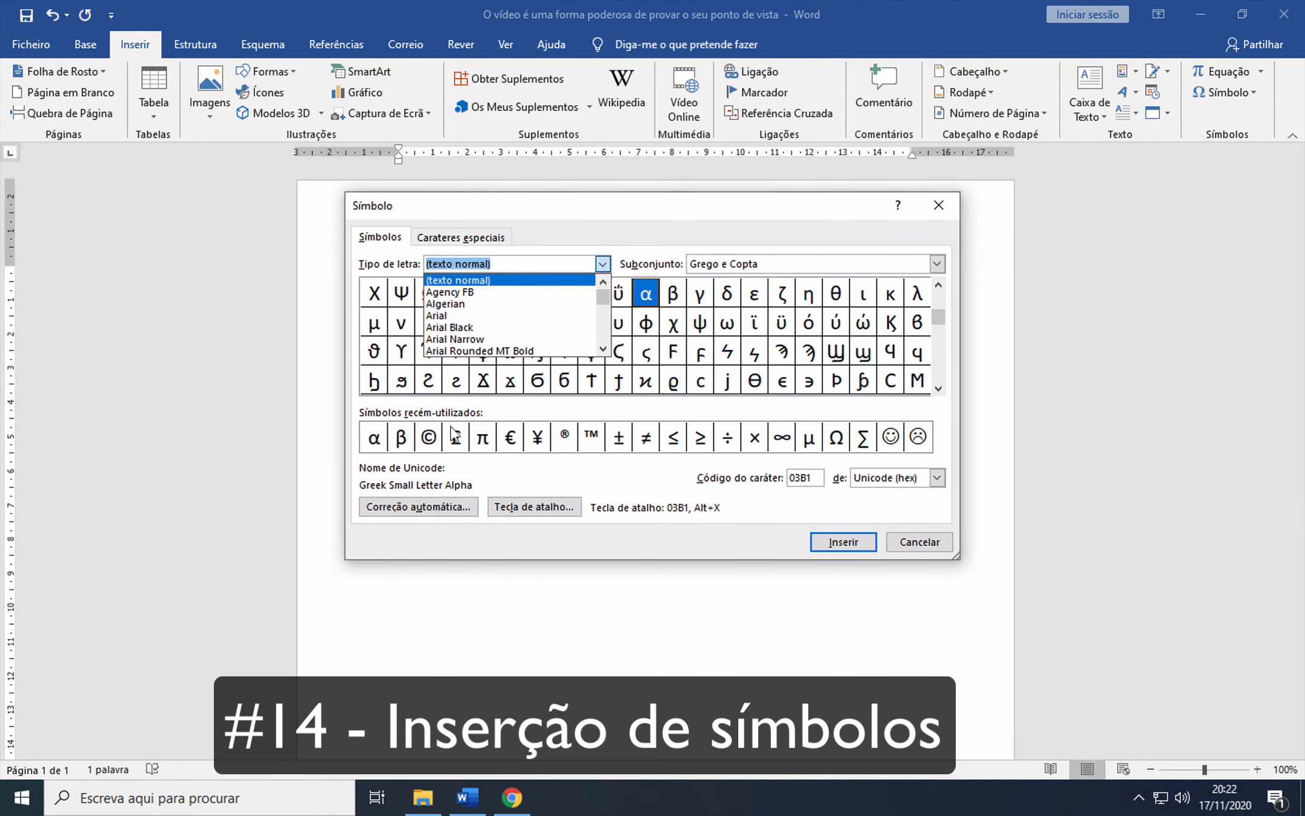
click(940, 207)
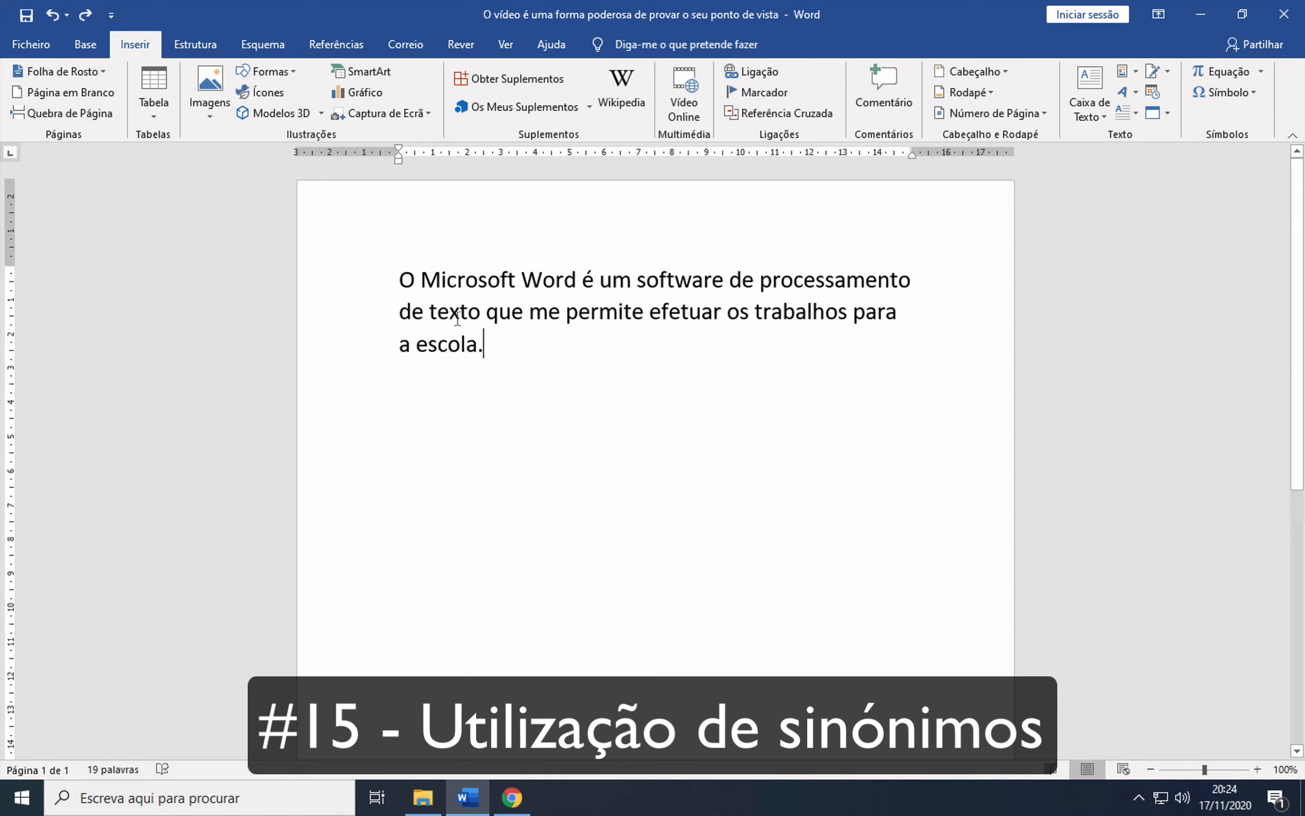
Replace the word "permite" in the Microsoft Word sentence with its suggested synonym "possibilita"
drag(409, 281, 845, 361)
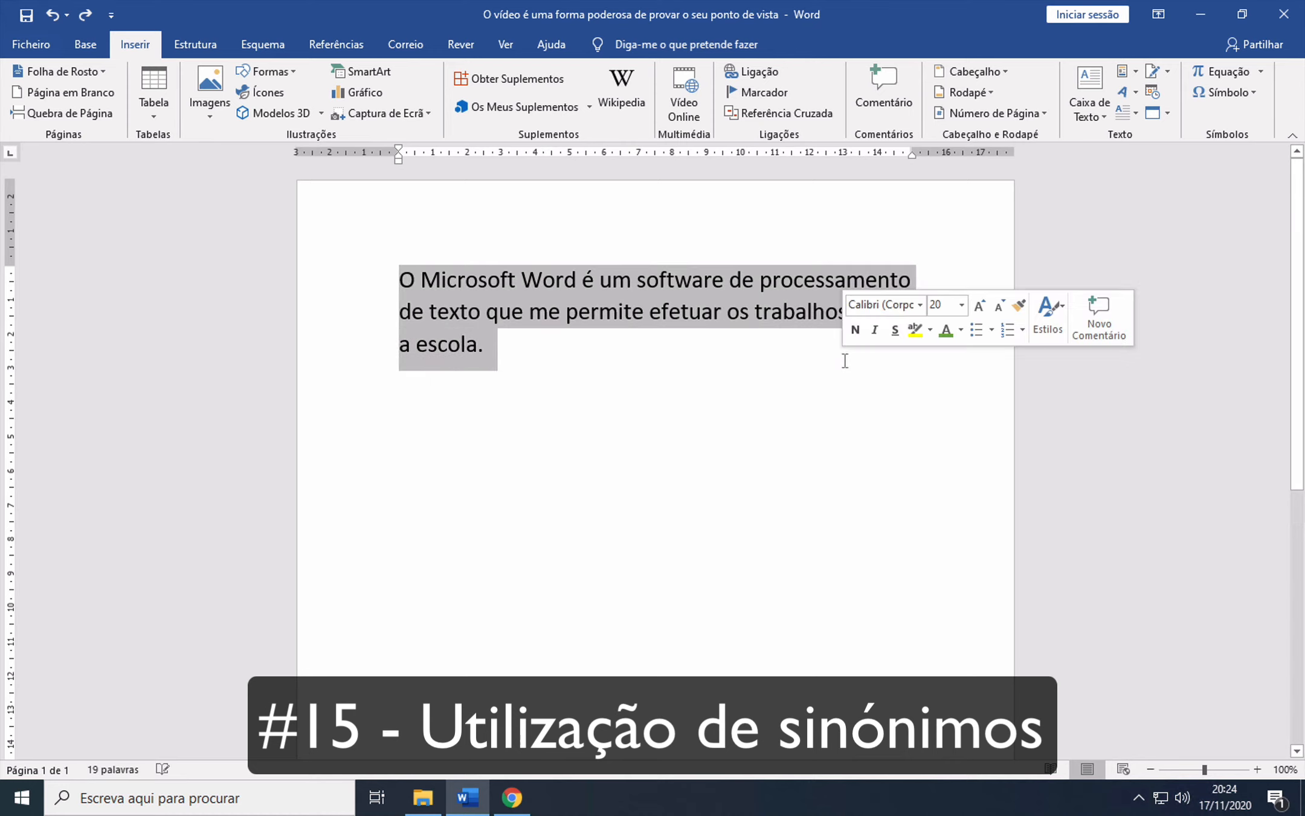
click(774, 439)
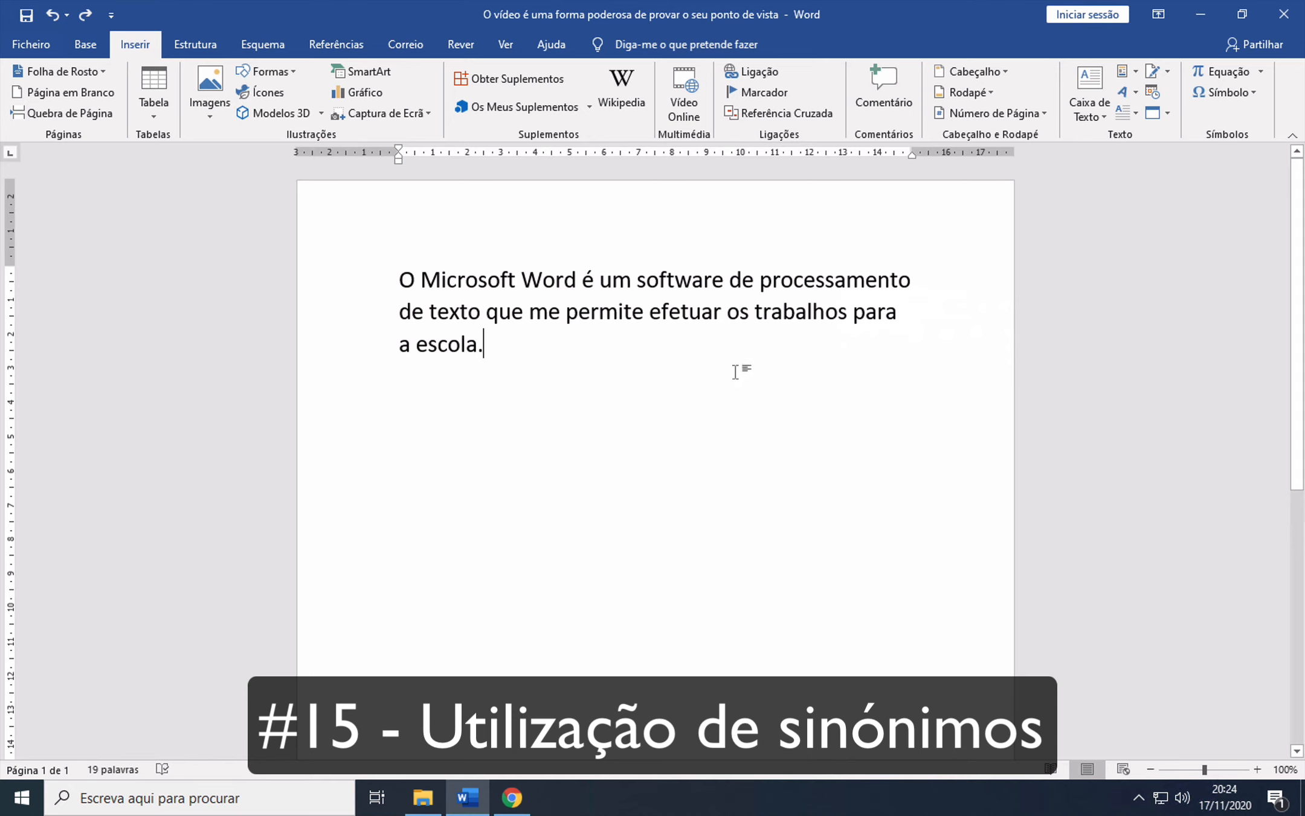
right_click(592, 312)
mouse_move(658, 486)
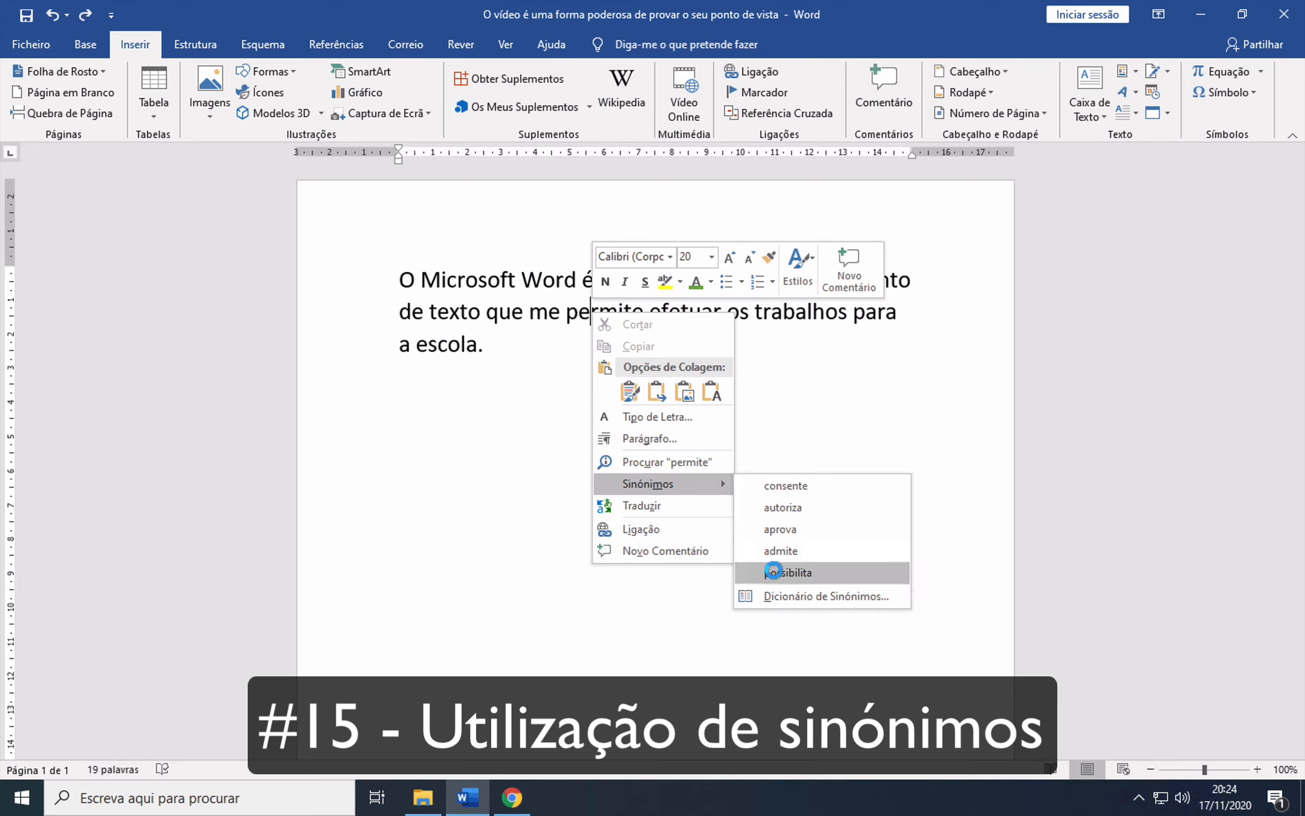
click(772, 571)
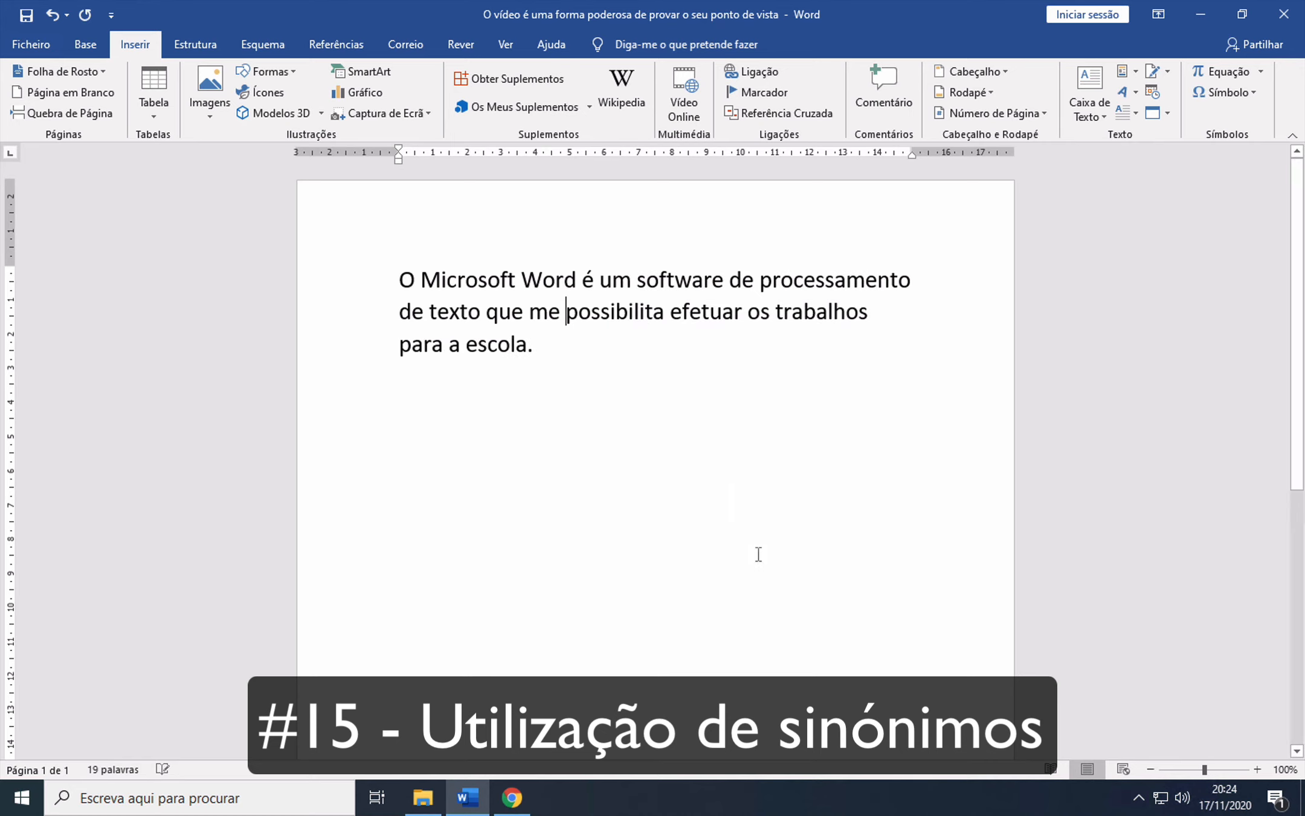
Replace "escola" with its suggested synonym "academia", and look up the synonyms for "software"
click(499, 345)
right_click(500, 348)
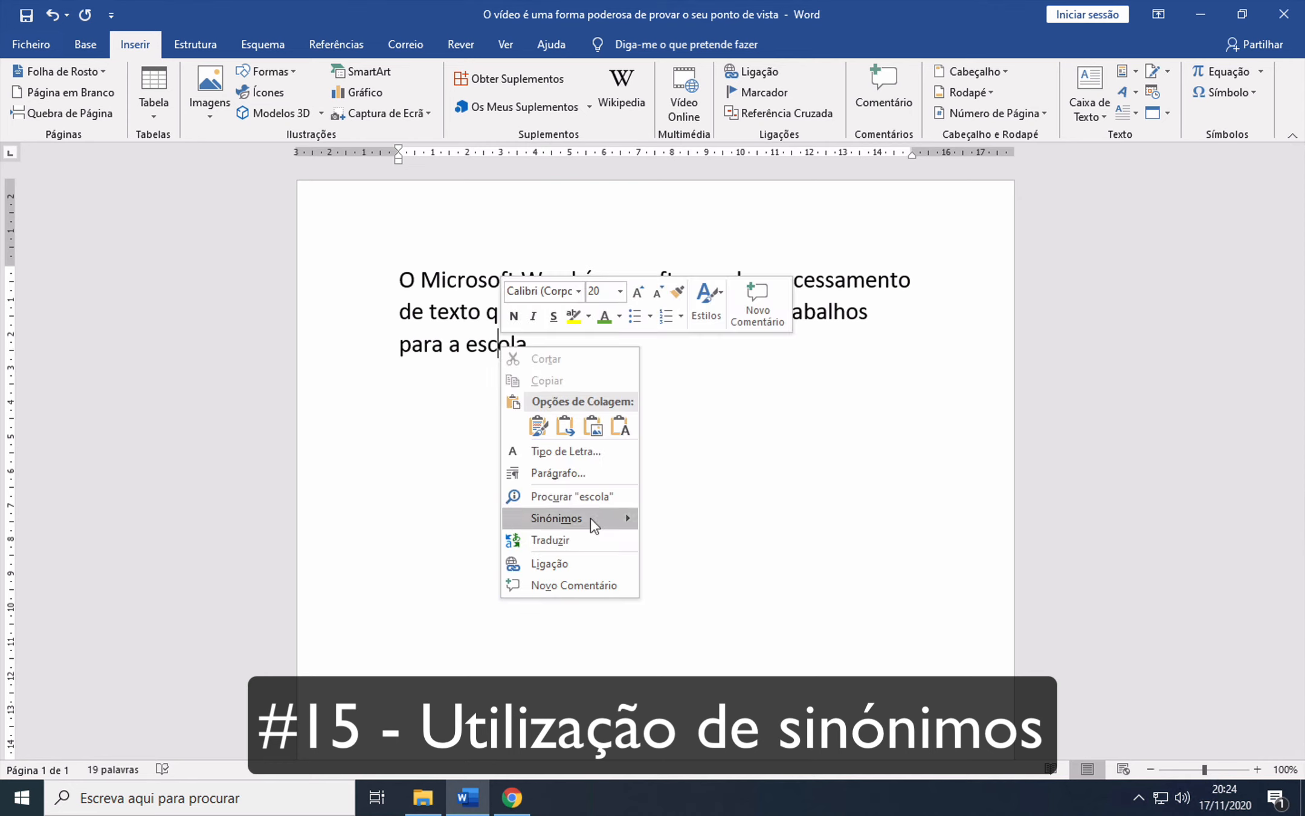
mouse_move(590, 518)
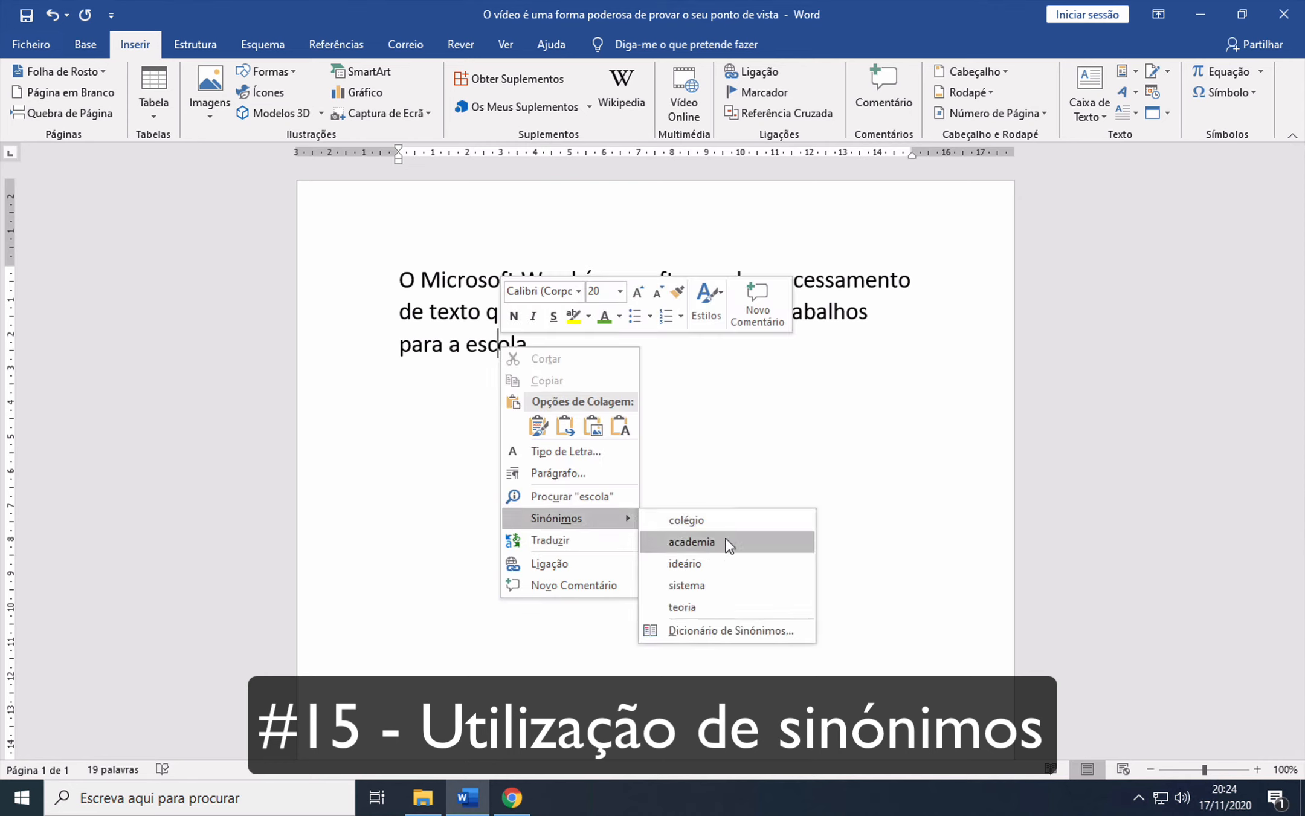
click(729, 542)
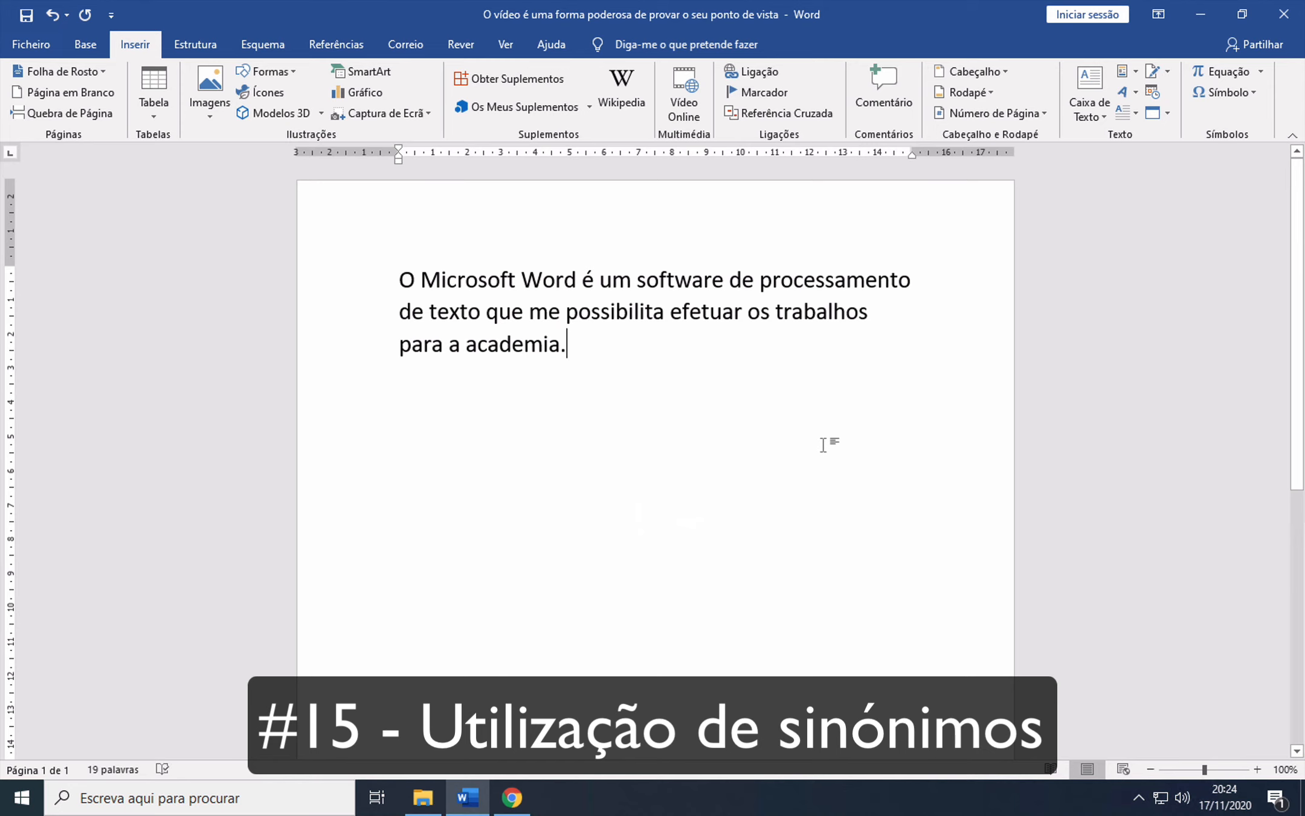
right_click(675, 282)
mouse_move(752, 457)
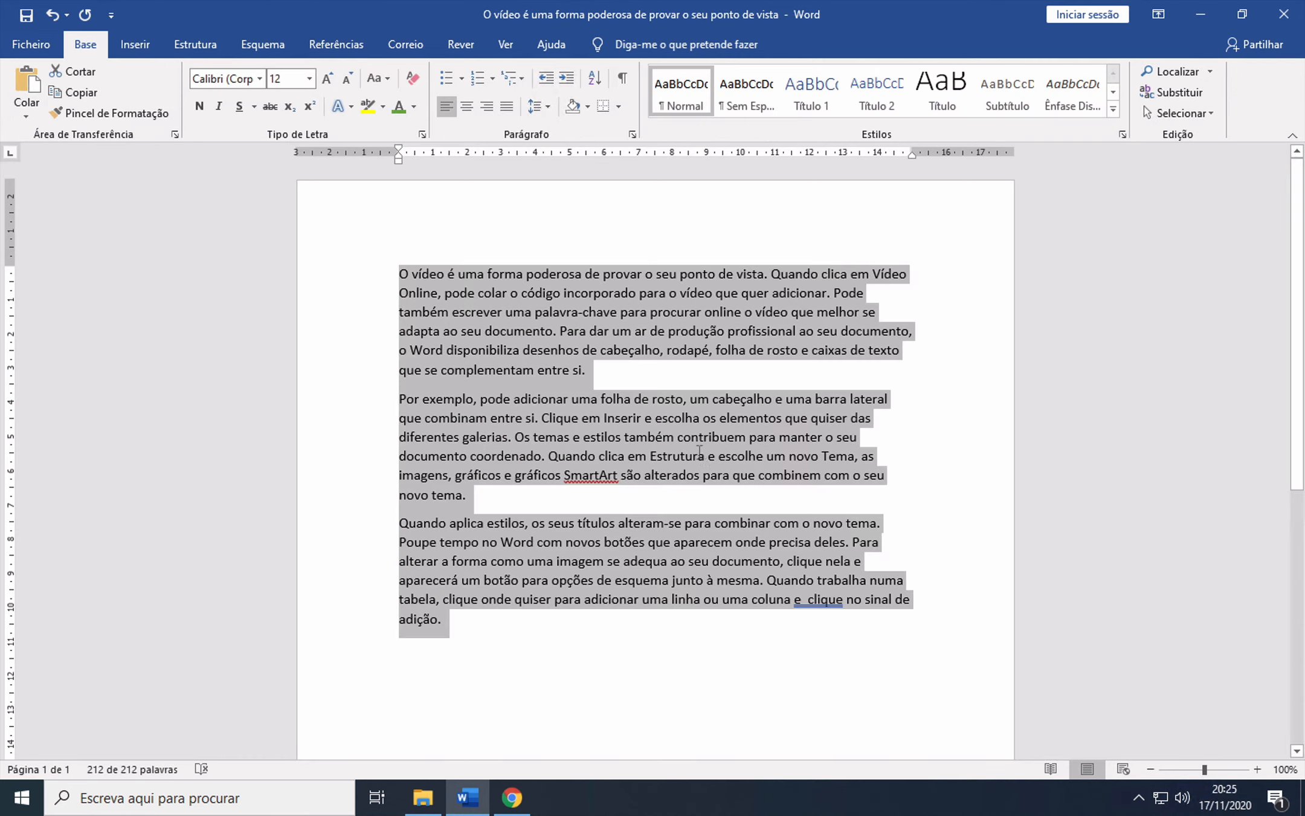
Justify all three paragraphs of the sample text about video
click(700, 456)
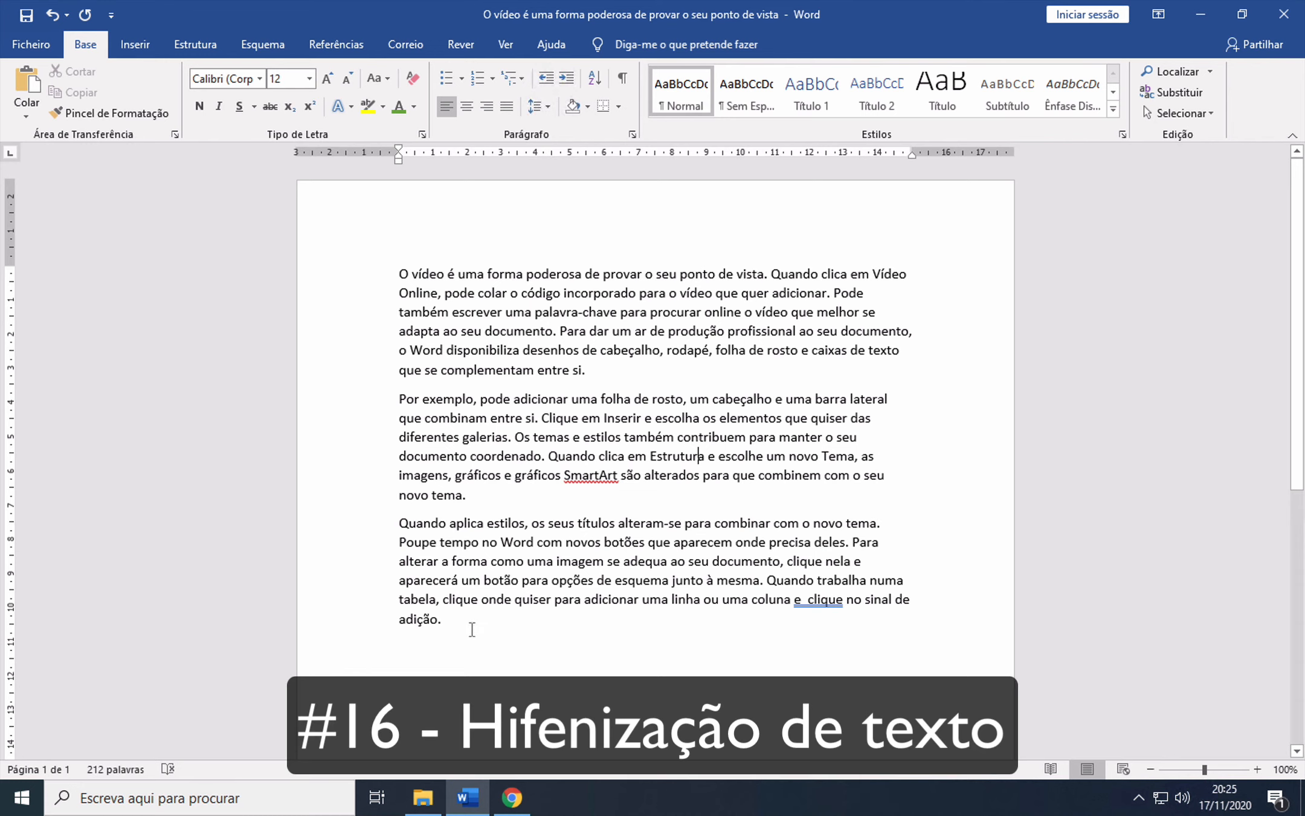
drag(472, 630, 372, 266)
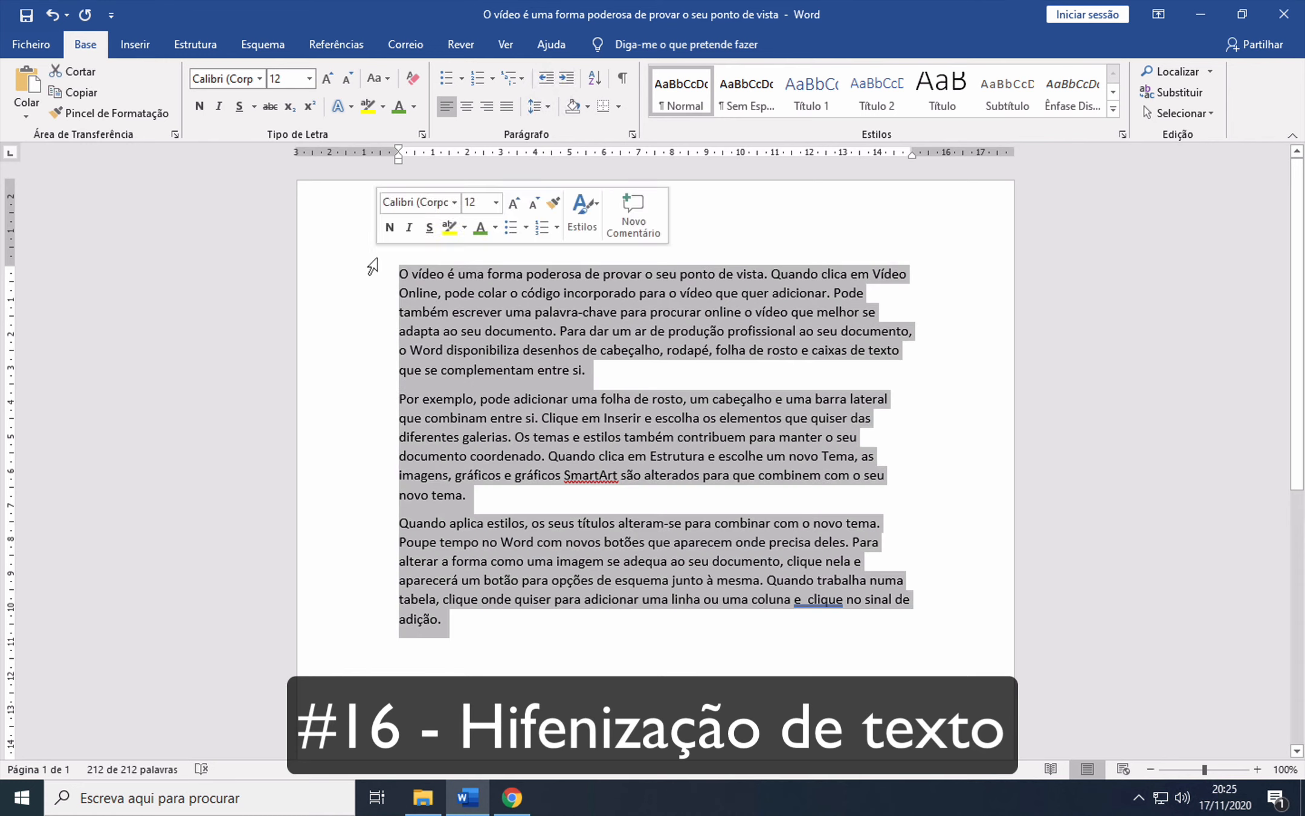
click(673, 542)
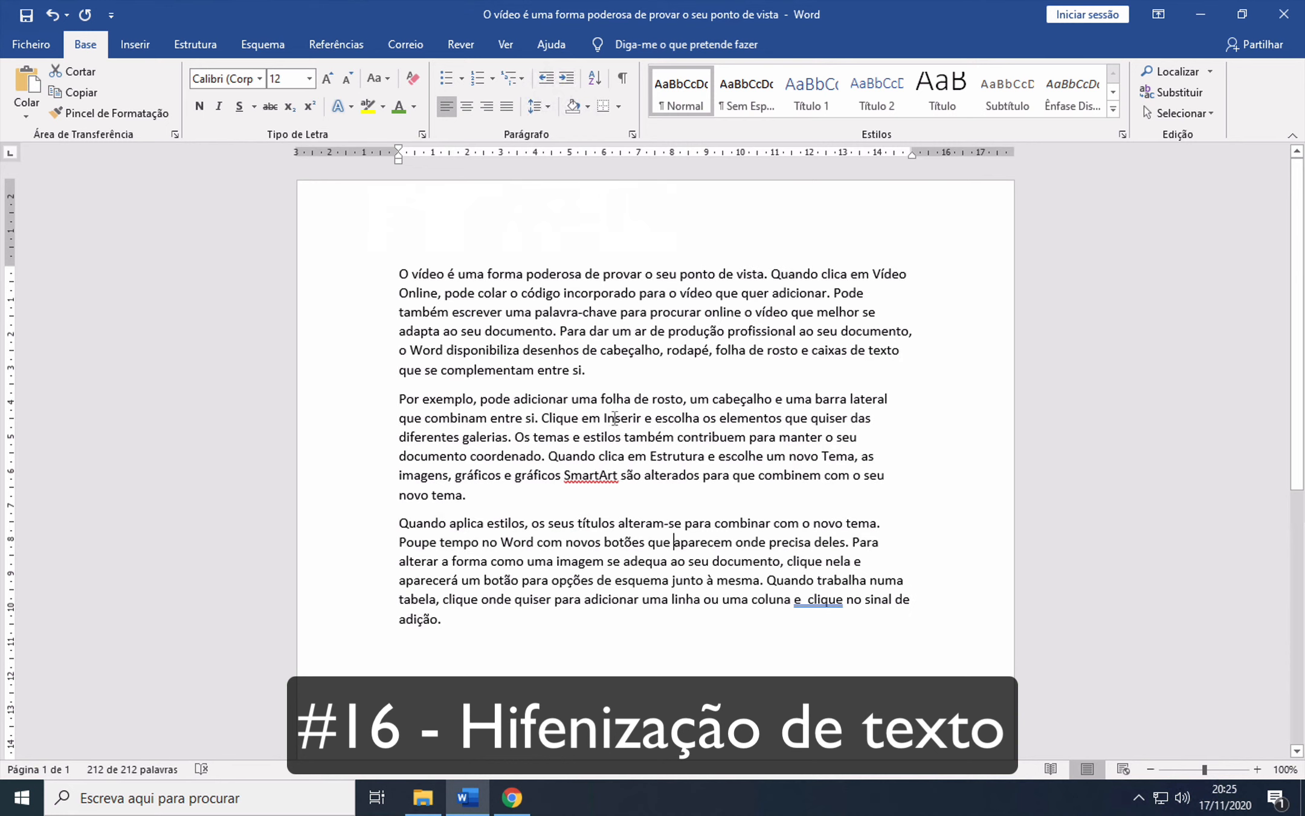
drag(500, 617, 374, 193)
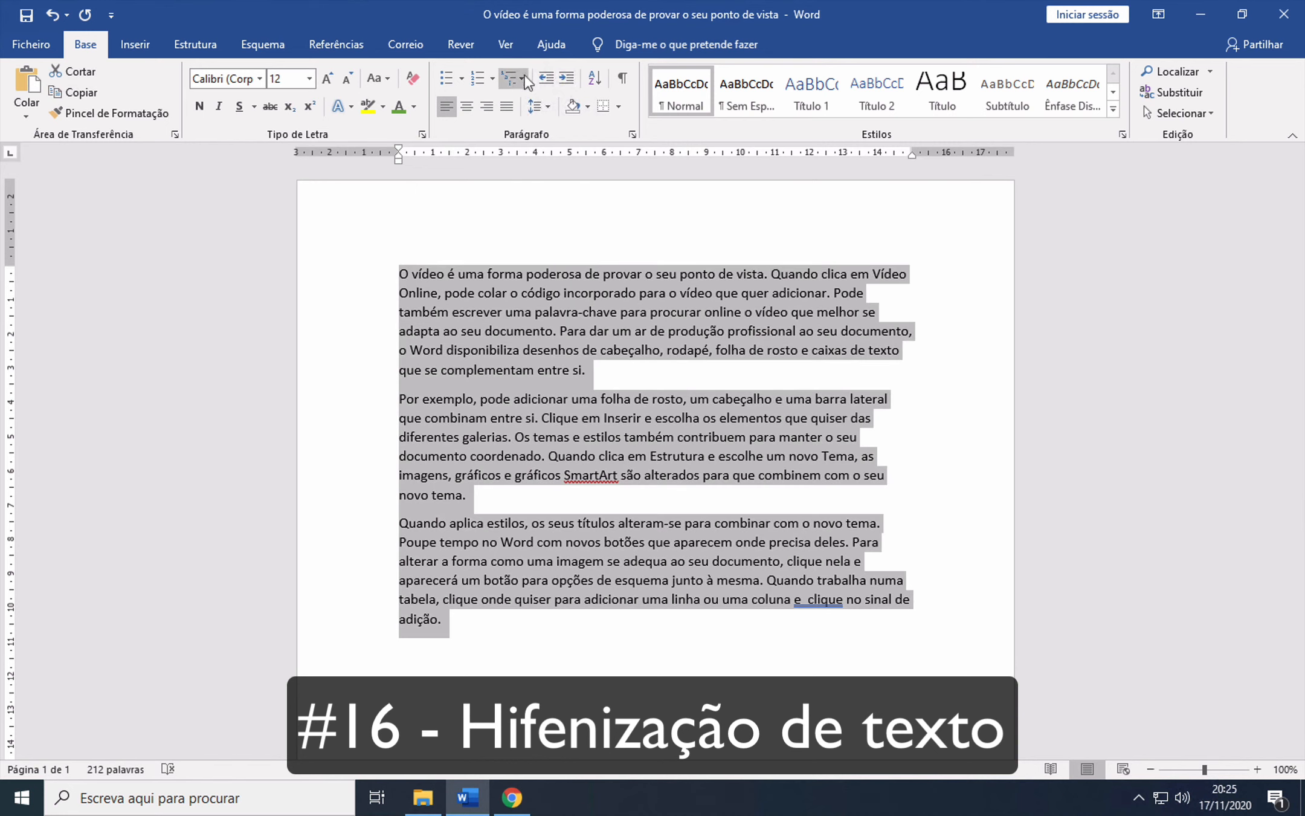
click(507, 106)
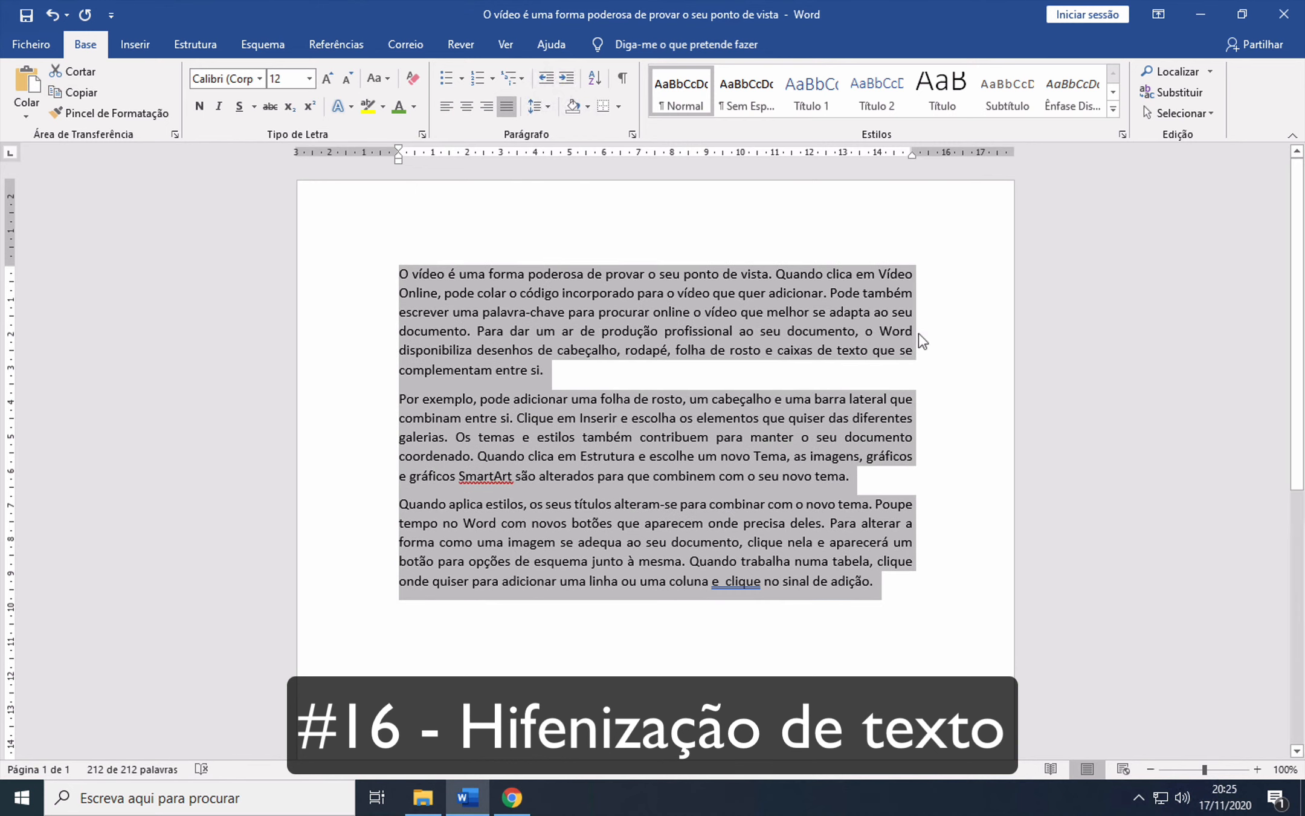
click(540, 330)
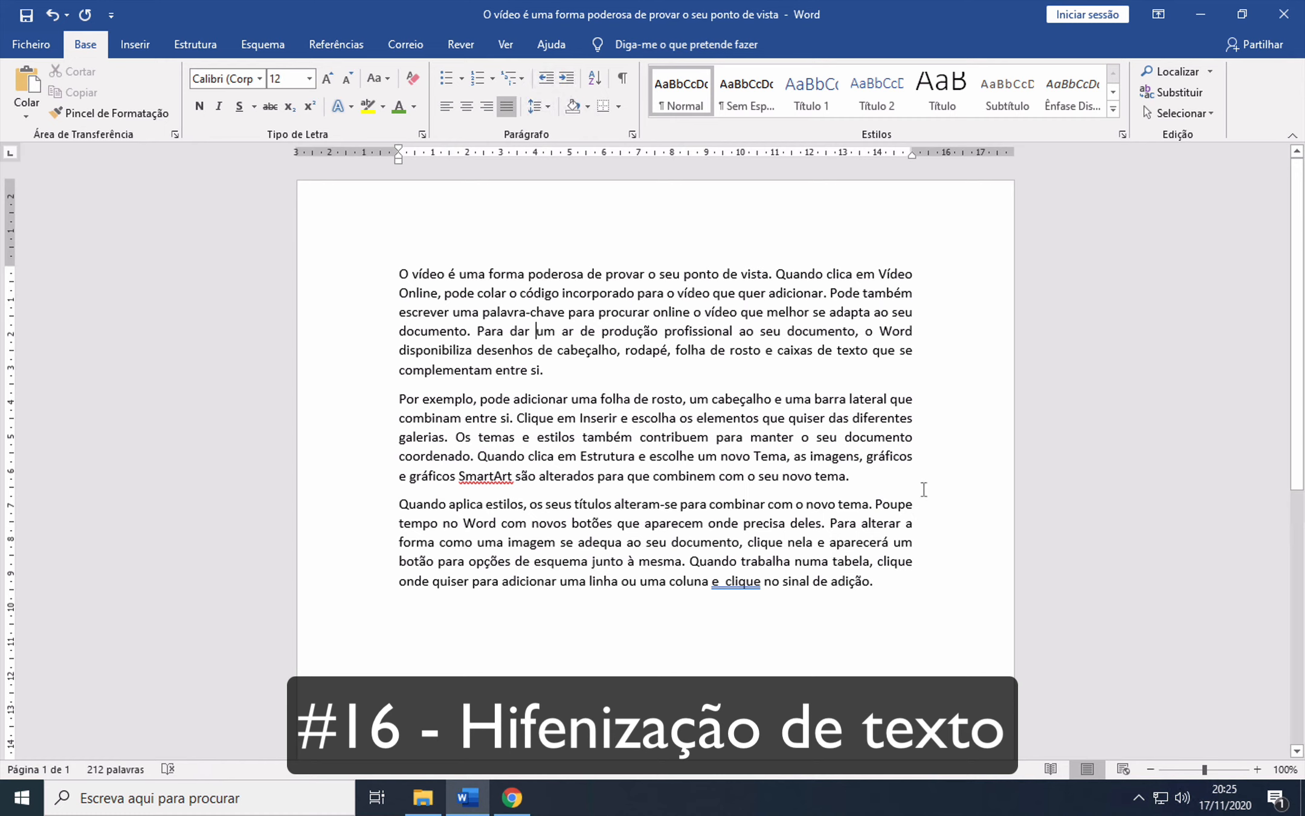
Select the first paragraph and set the document's hyphenation to "Automática"
click(895, 582)
drag(885, 583, 472, 334)
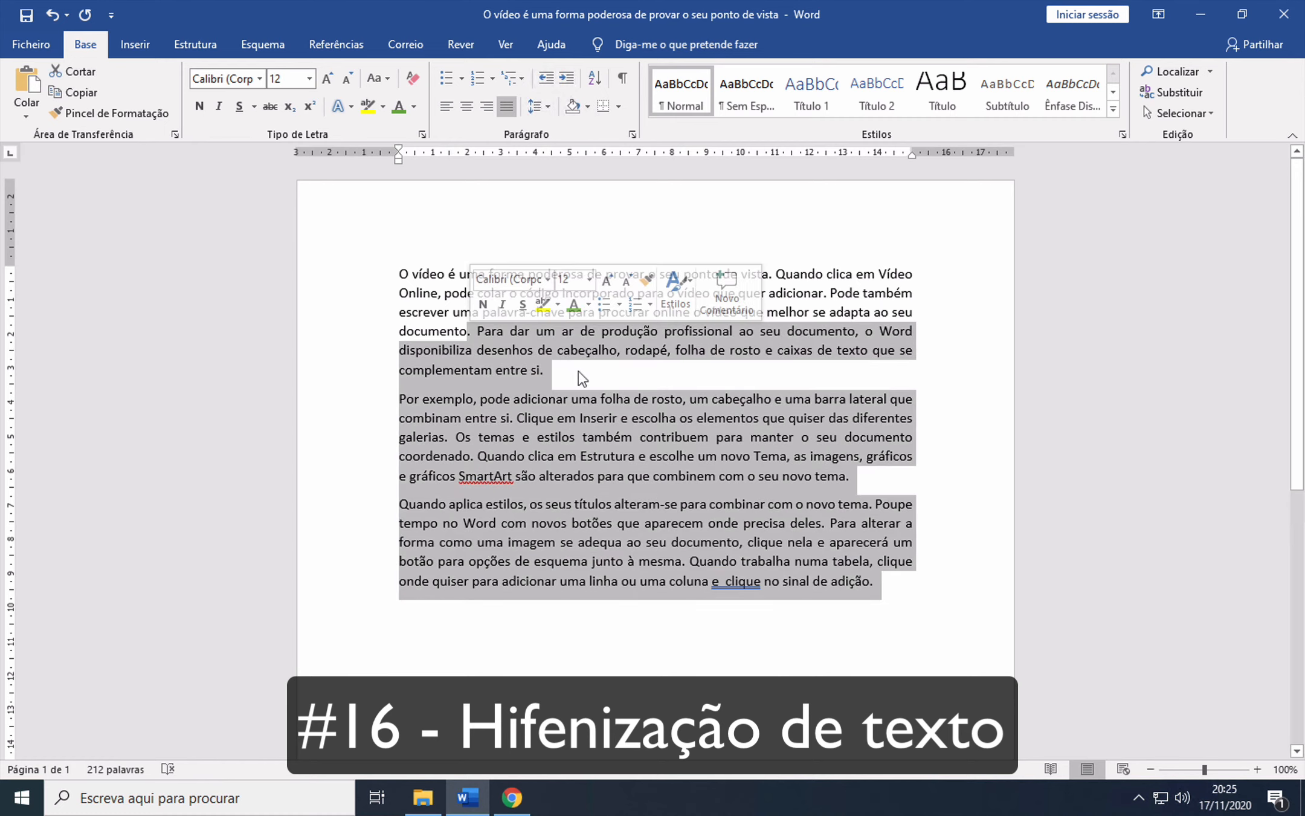
drag(573, 372, 398, 274)
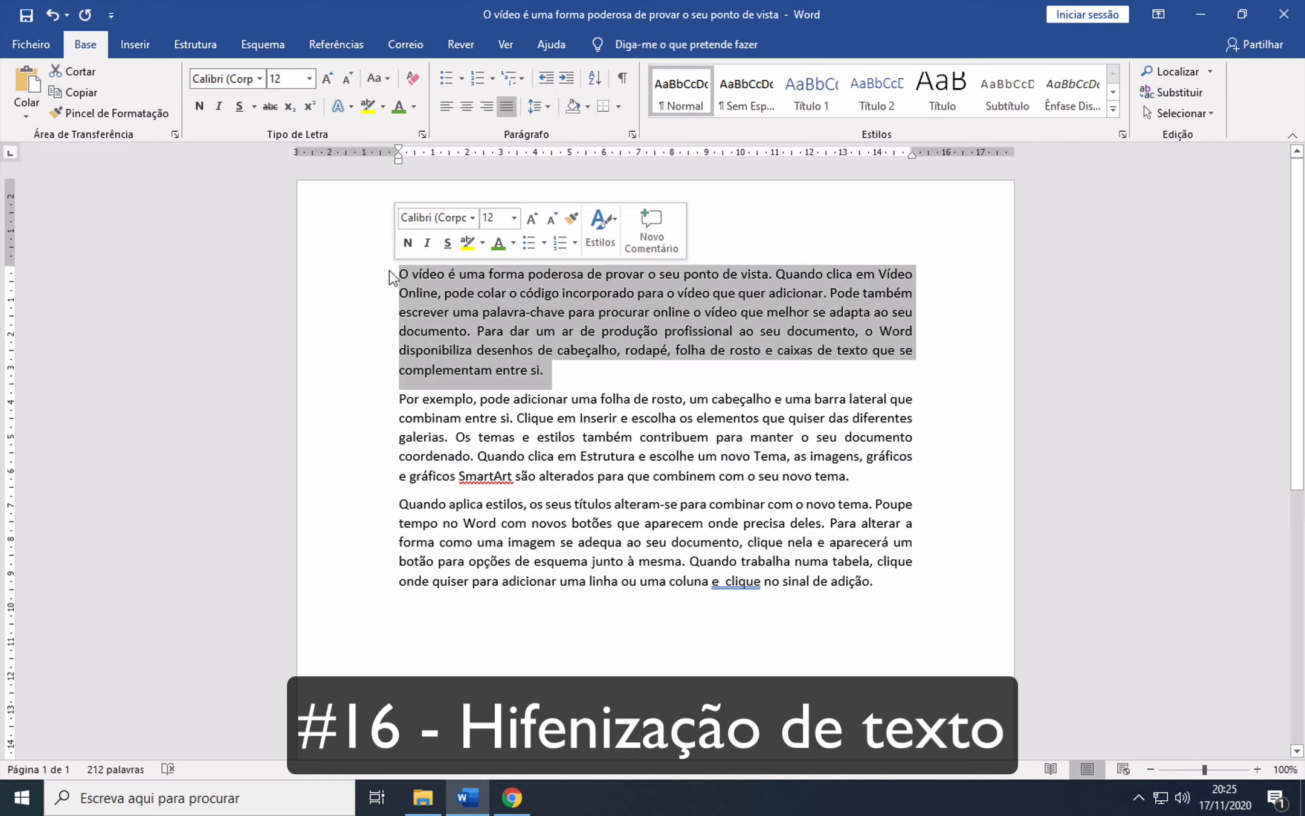
click(136, 46)
click(196, 47)
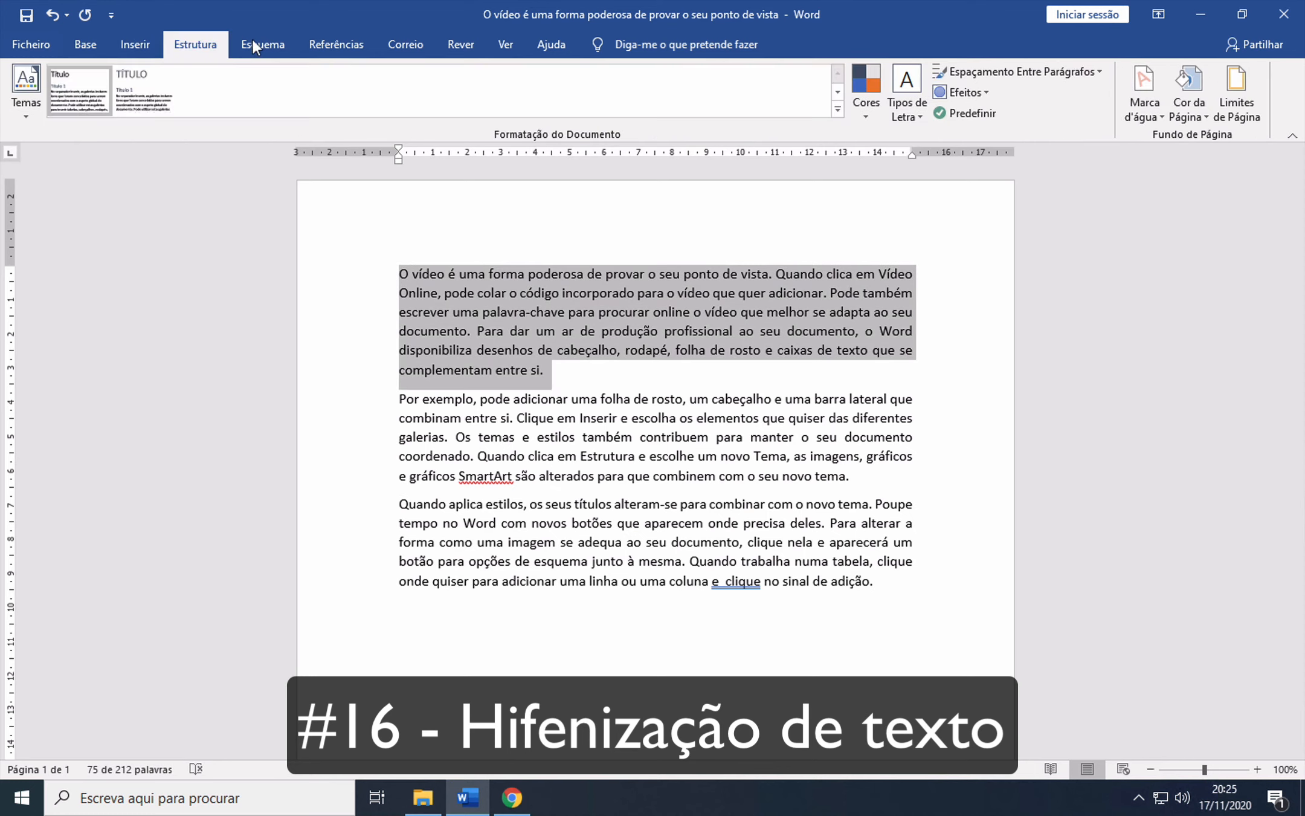
click(258, 42)
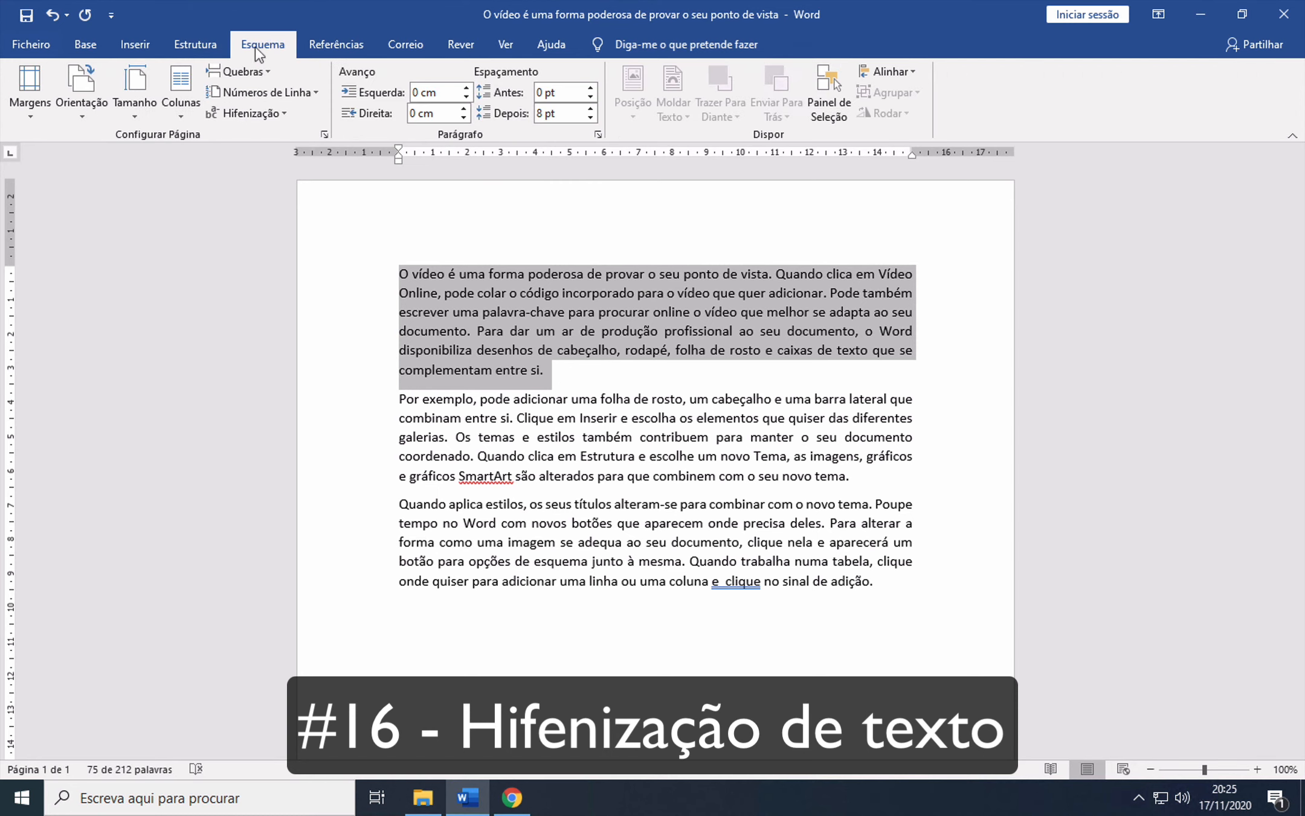
click(269, 114)
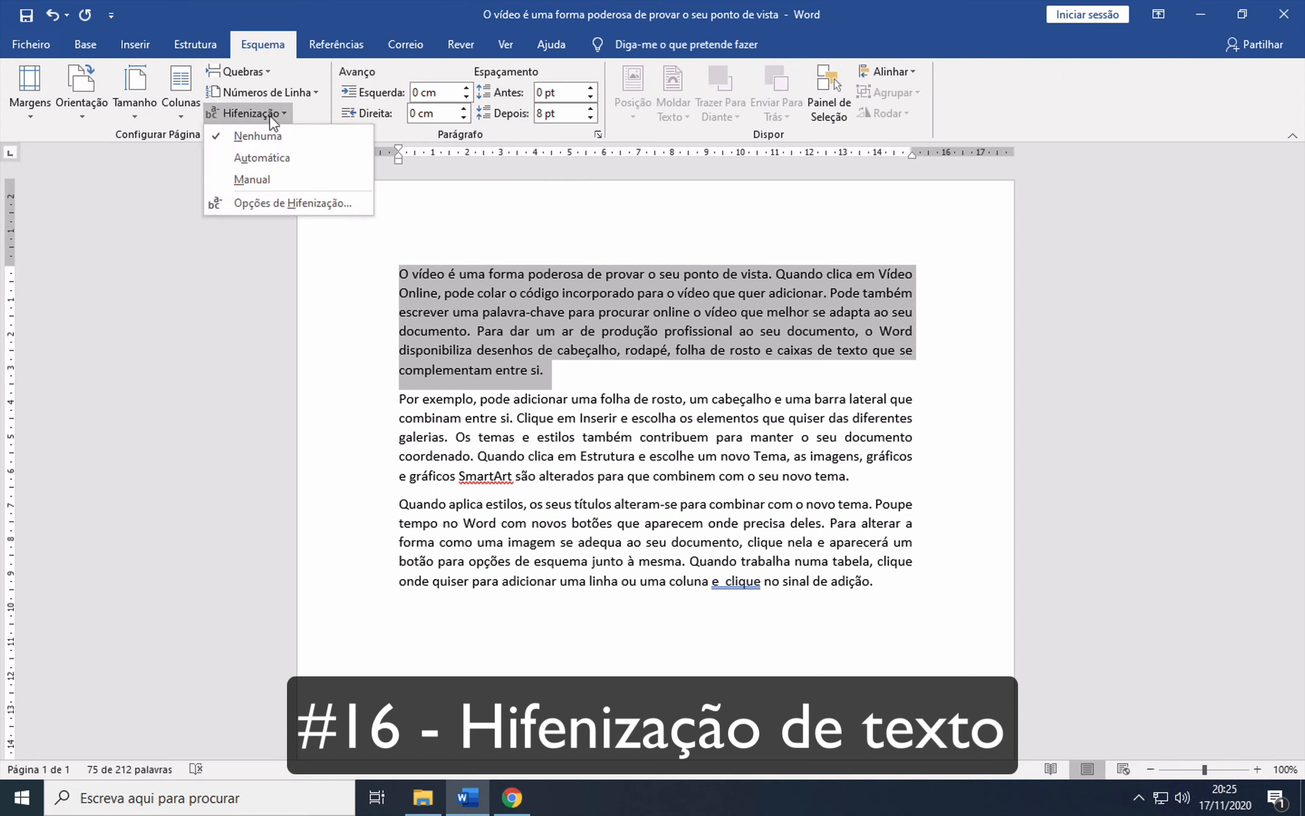
click(264, 157)
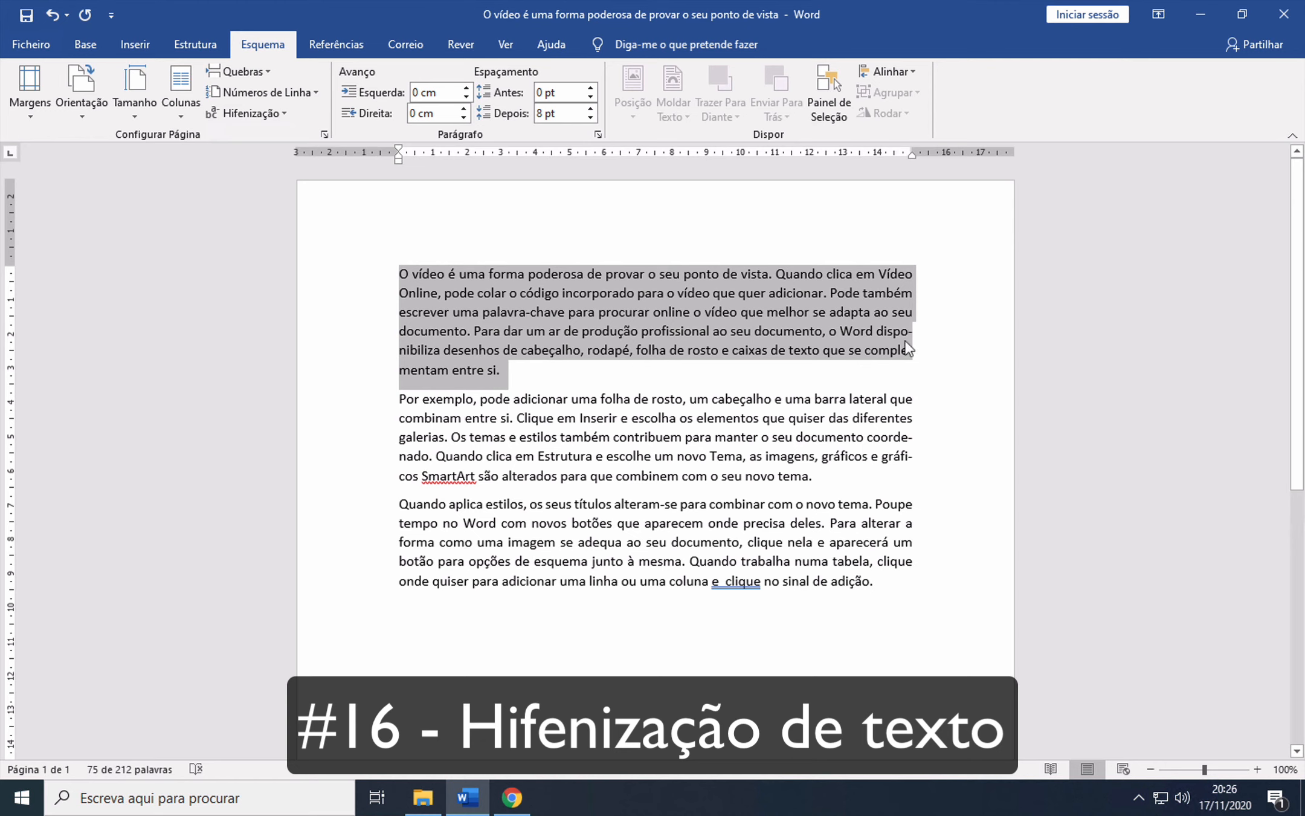
Run manual hyphenation on the selected first paragraph
click(248, 113)
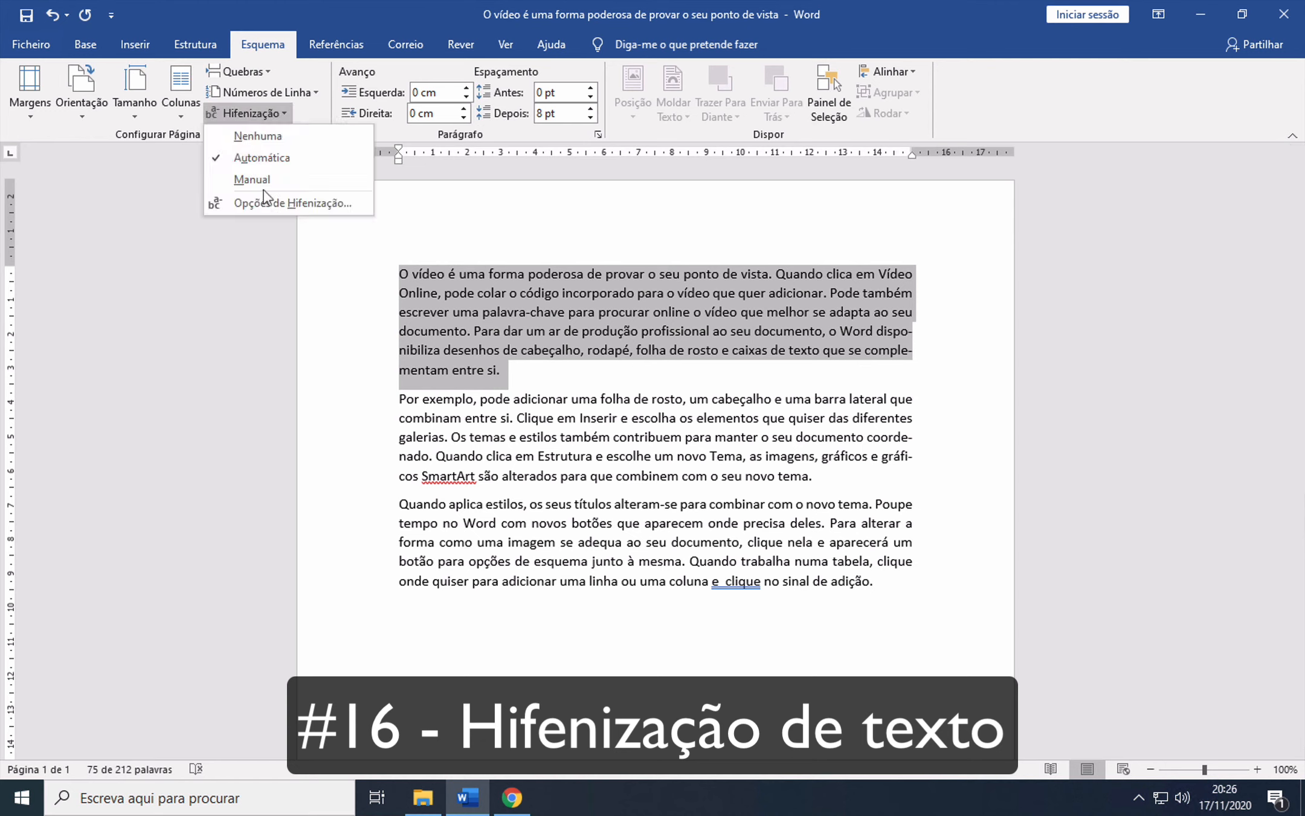
click(272, 181)
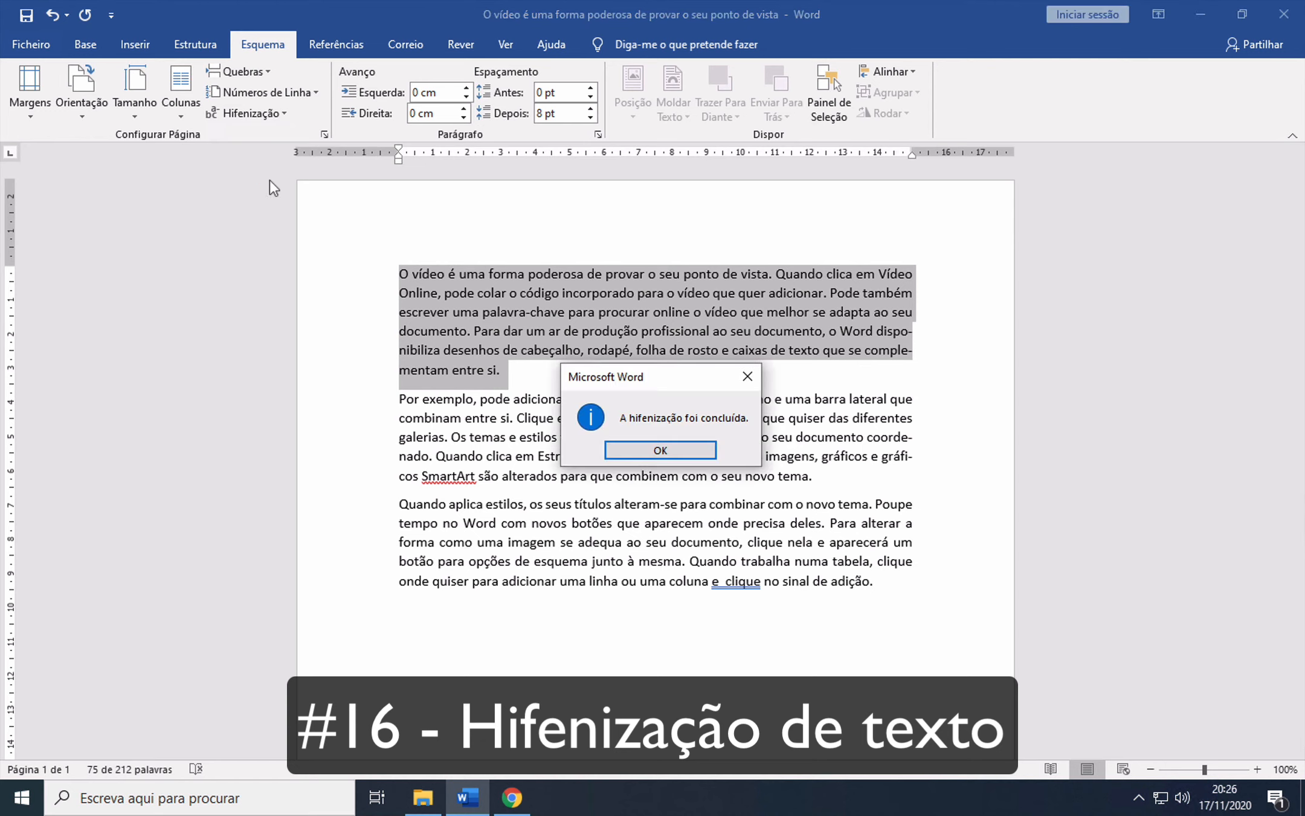
key(Return)
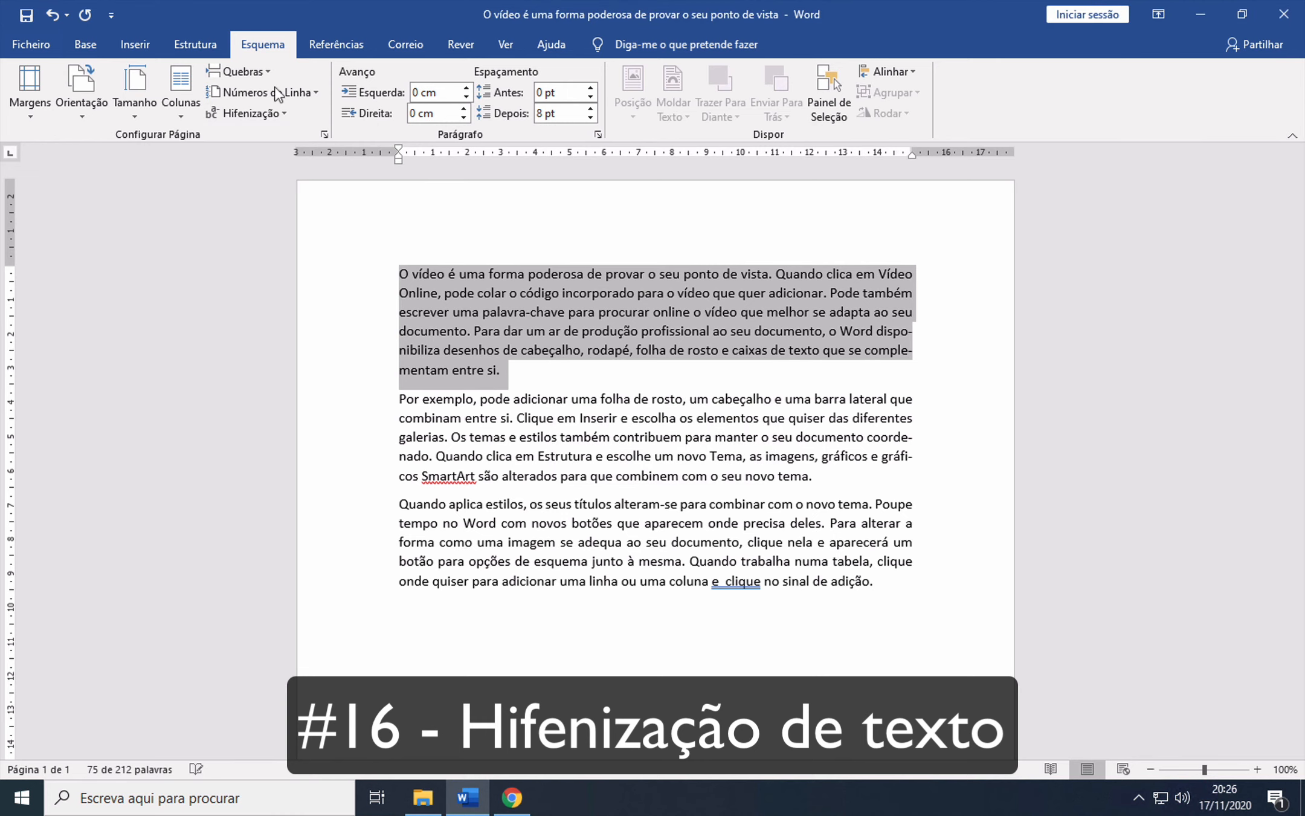
Review the document's hyphenation options without changing them, and set the hyphenation to "Nenhuma"
click(253, 114)
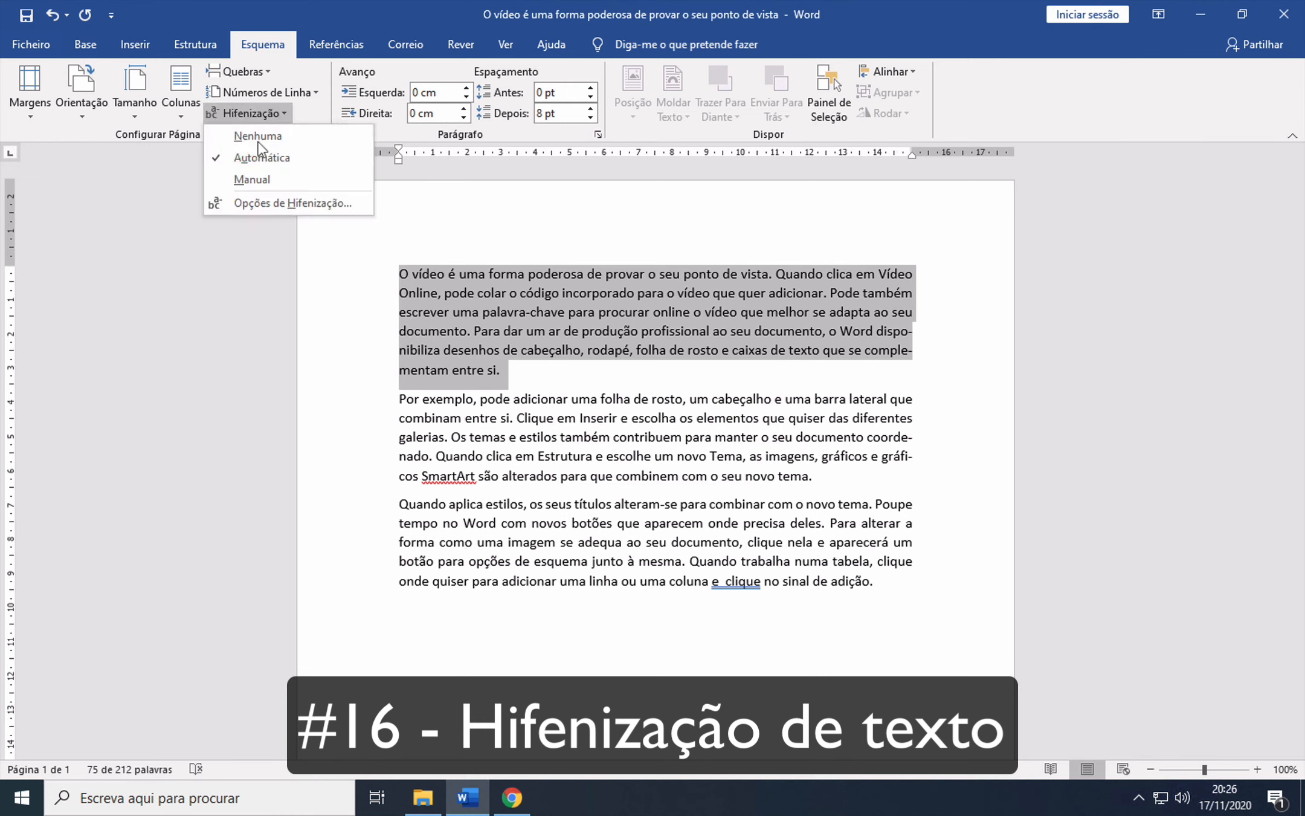
click(273, 206)
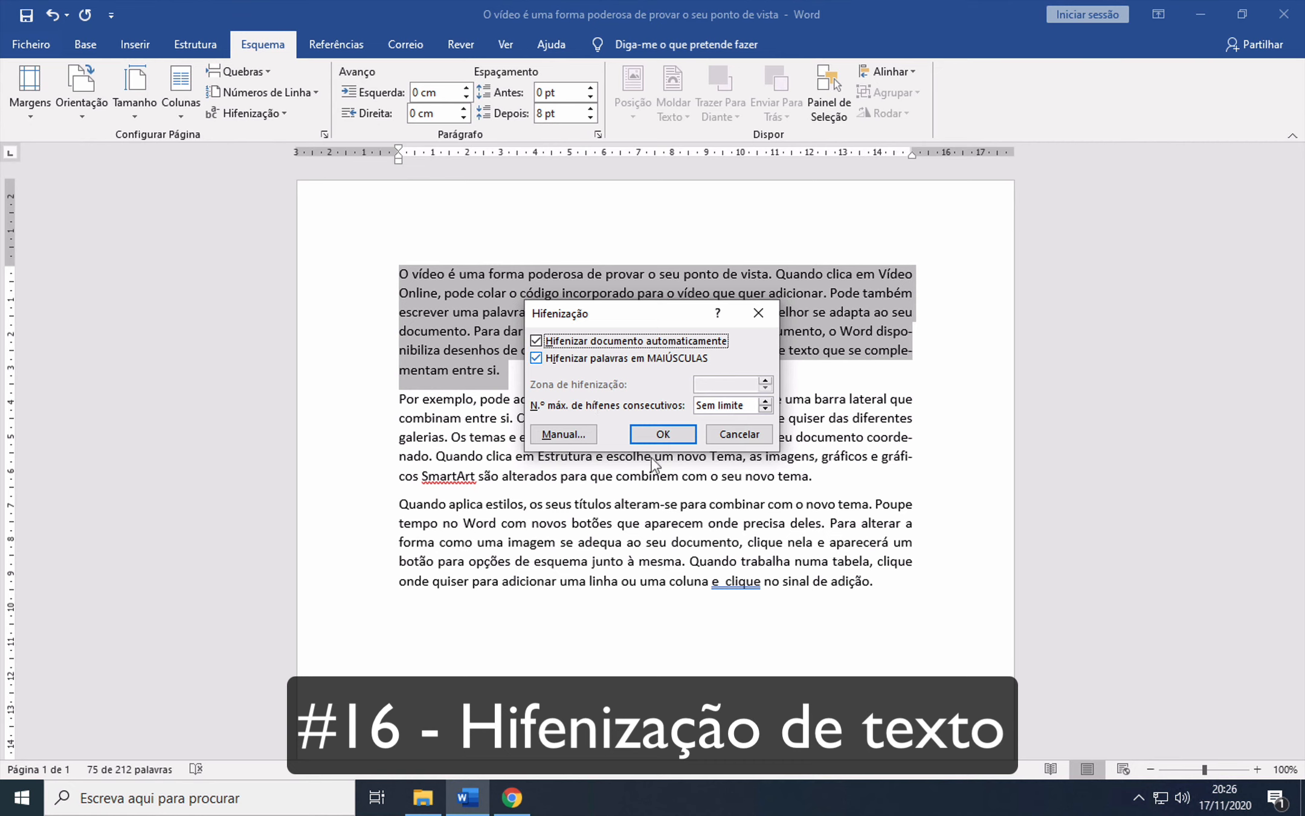
click(753, 438)
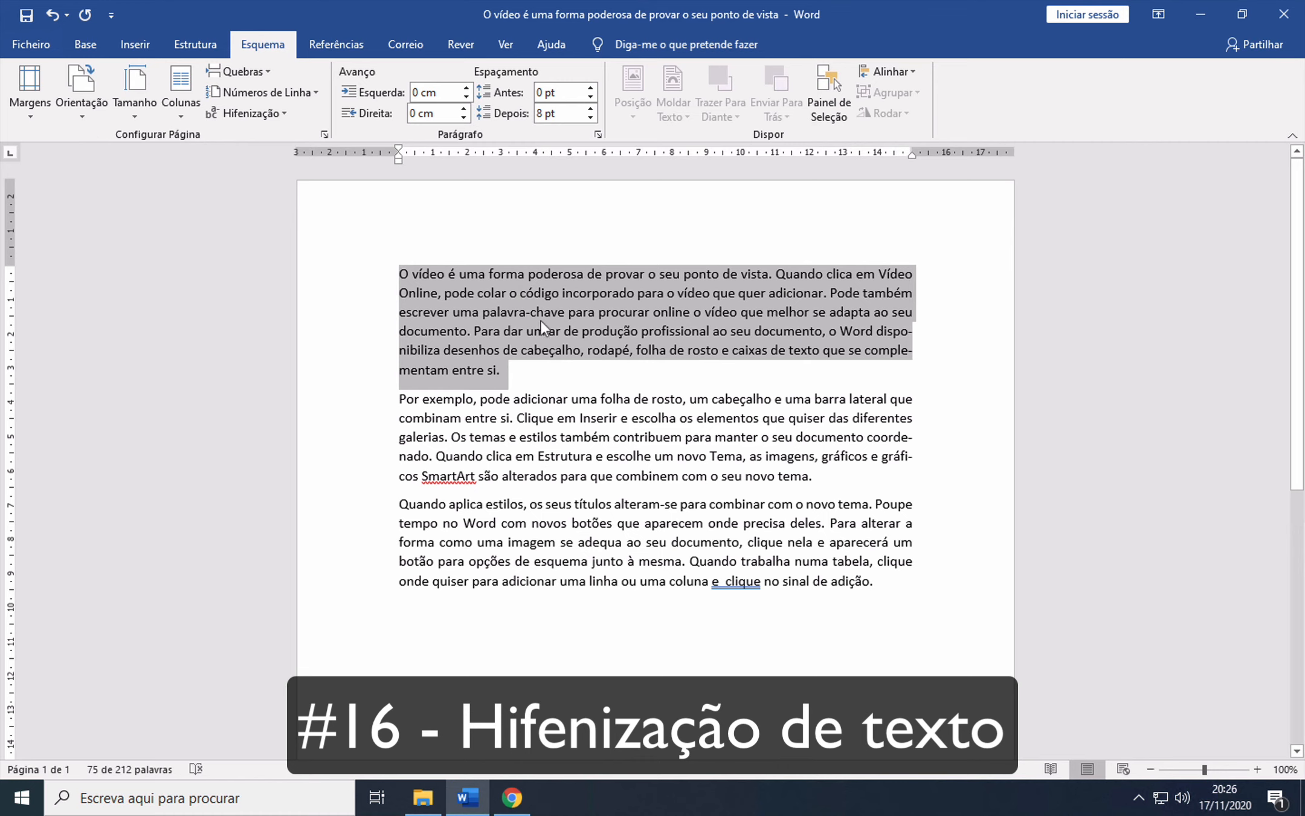
click(271, 125)
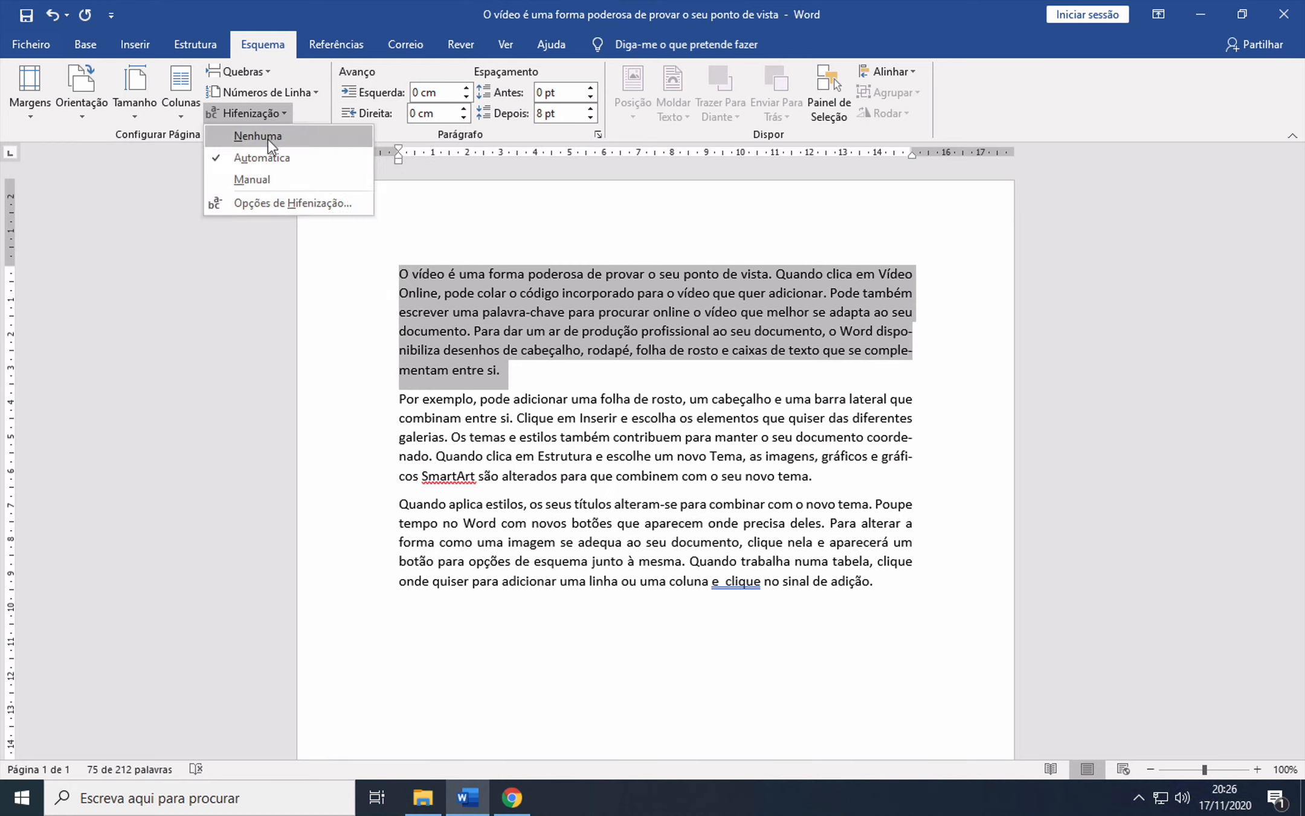
click(268, 139)
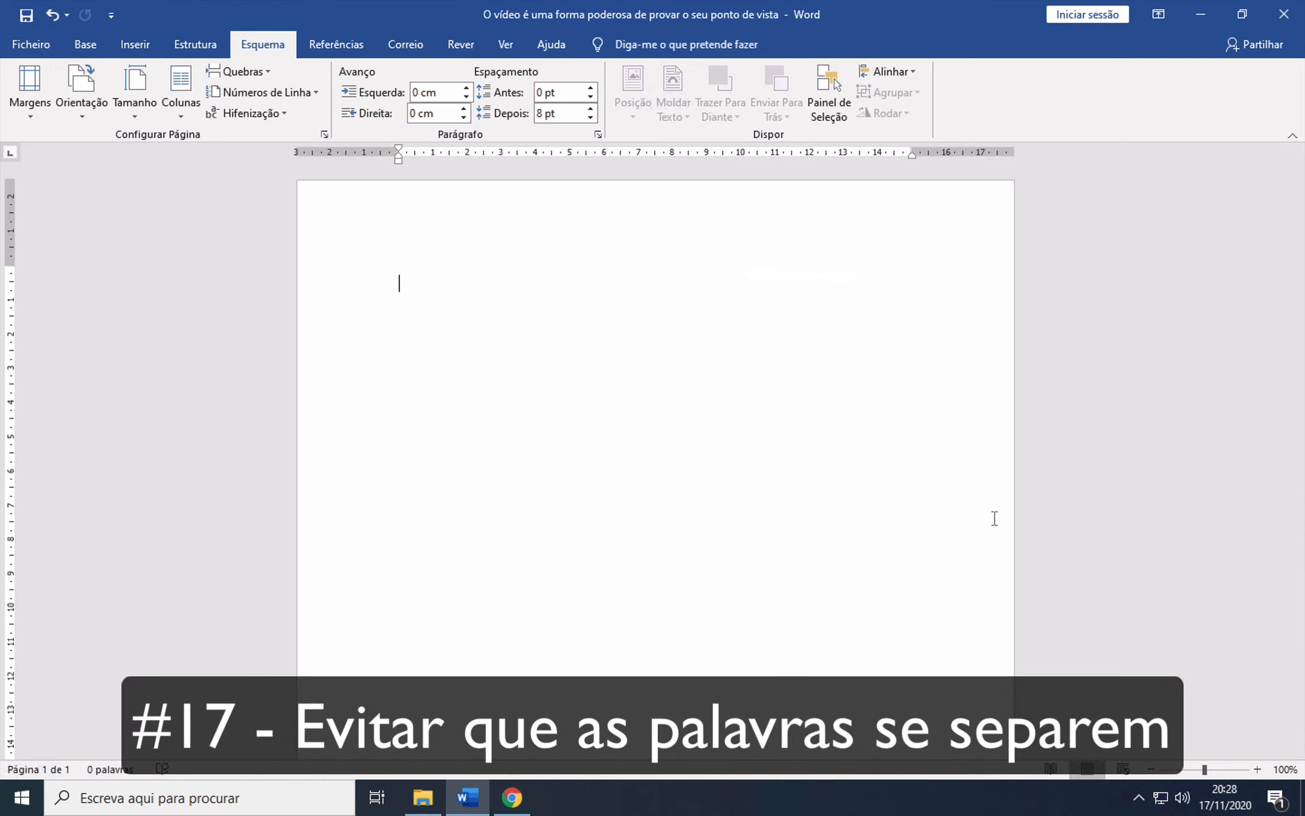
Write the sentence "O sistema operativo mais utilizado em ambiente escolar e académico é o Microsoft Windows" in the blank document
text(O sistema operat)
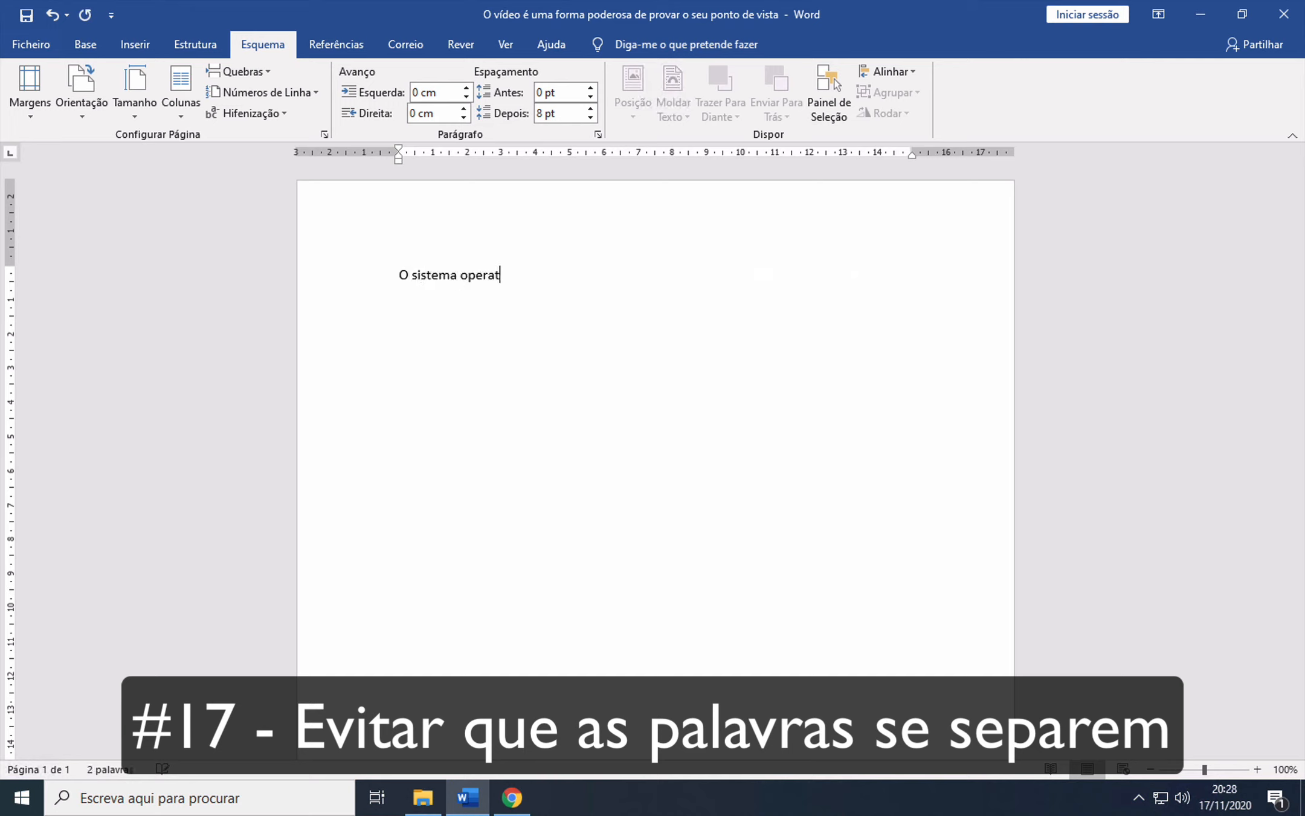
text(ivo mais utilizado em)
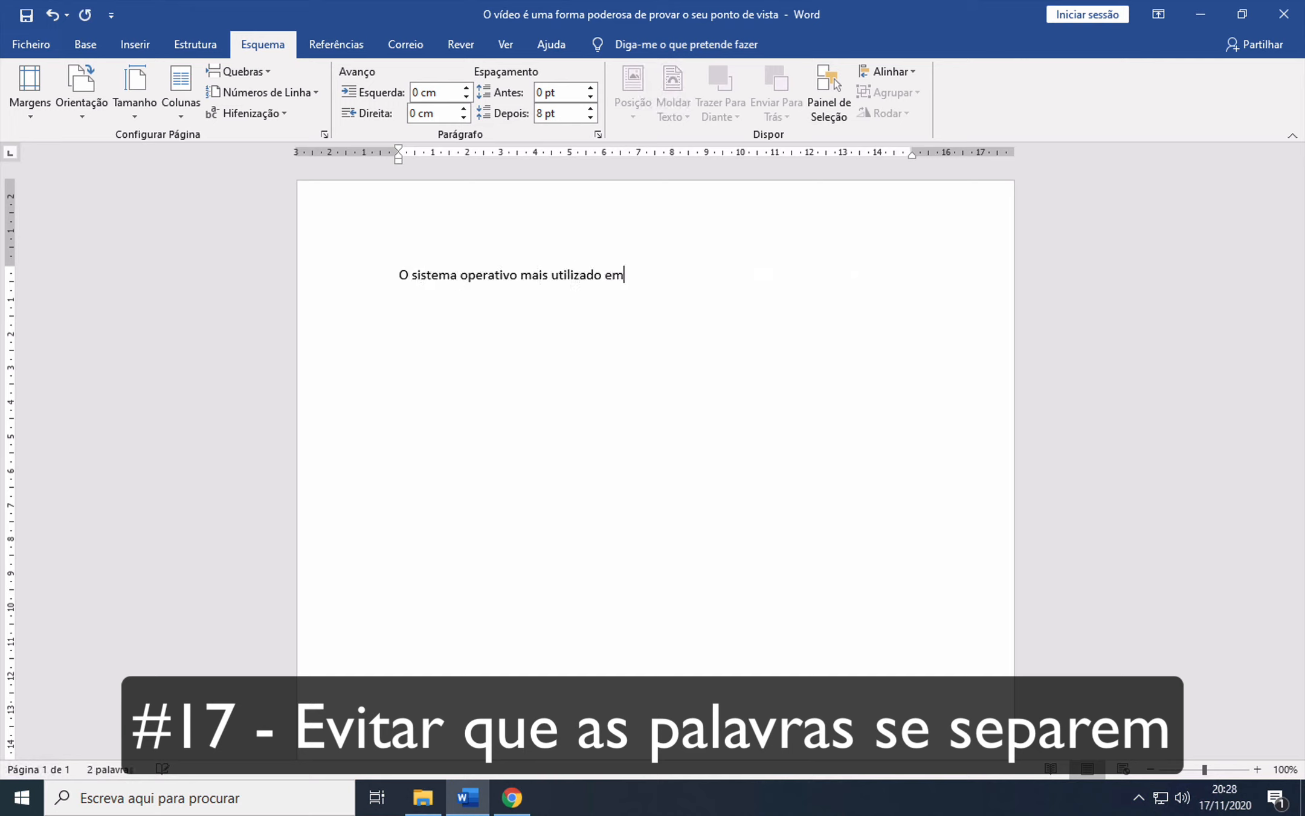
text( ambiente escolar e)
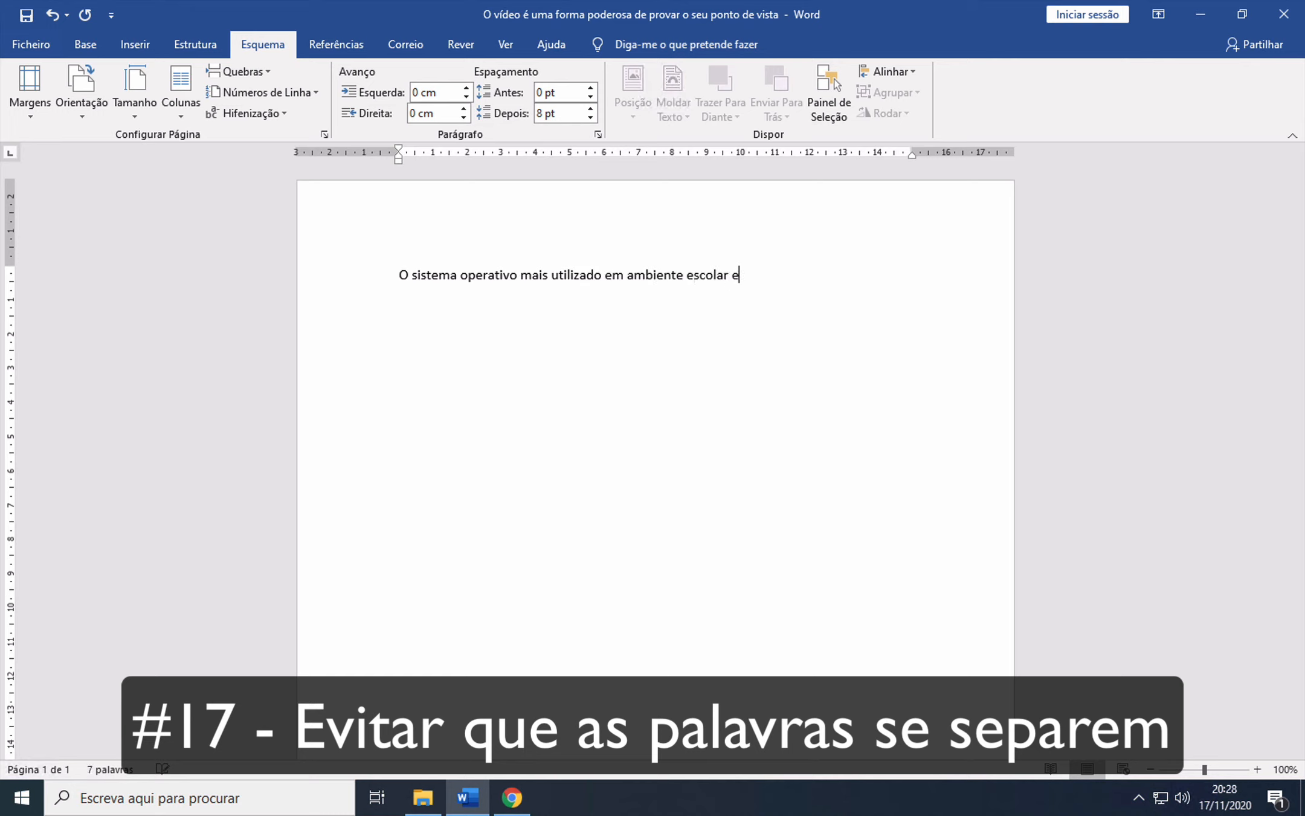
text( académico é o Microsof)
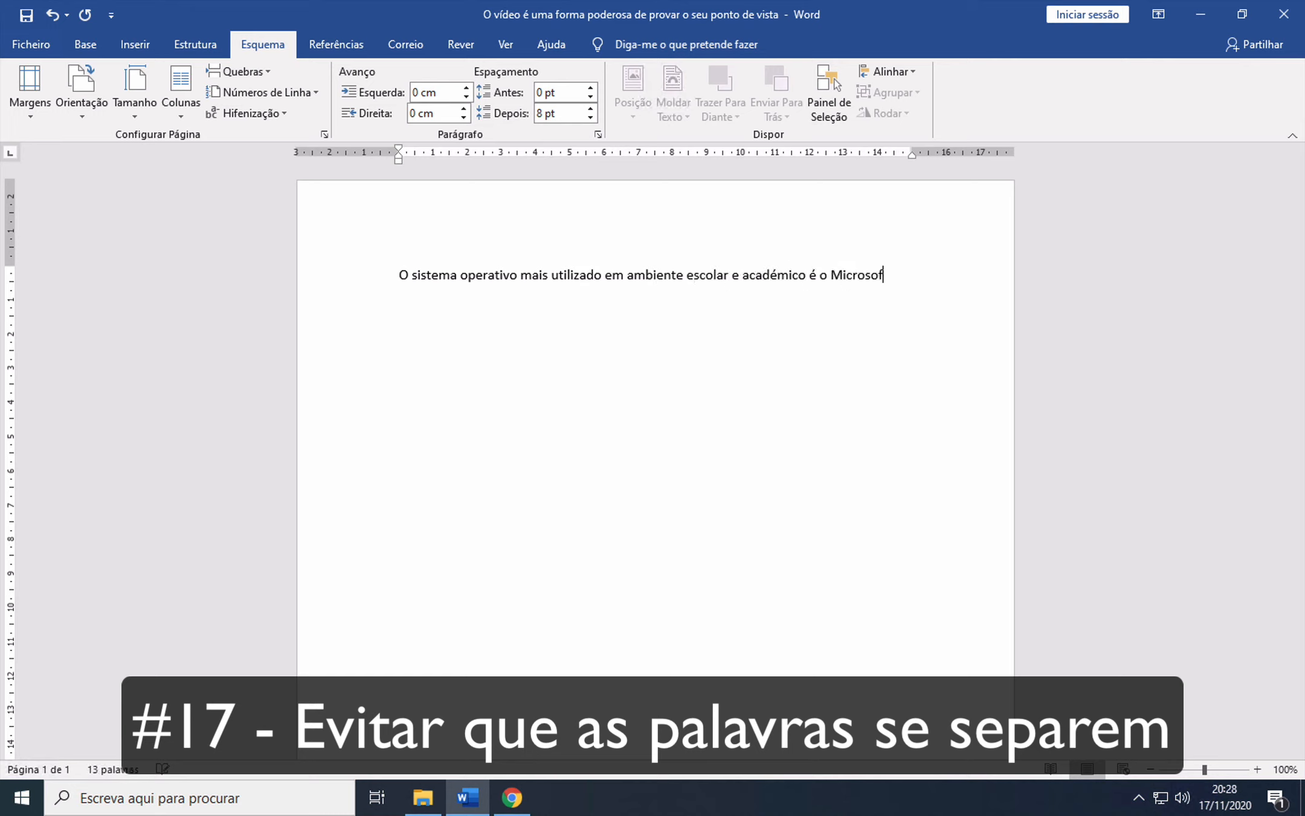
text(t Windows)
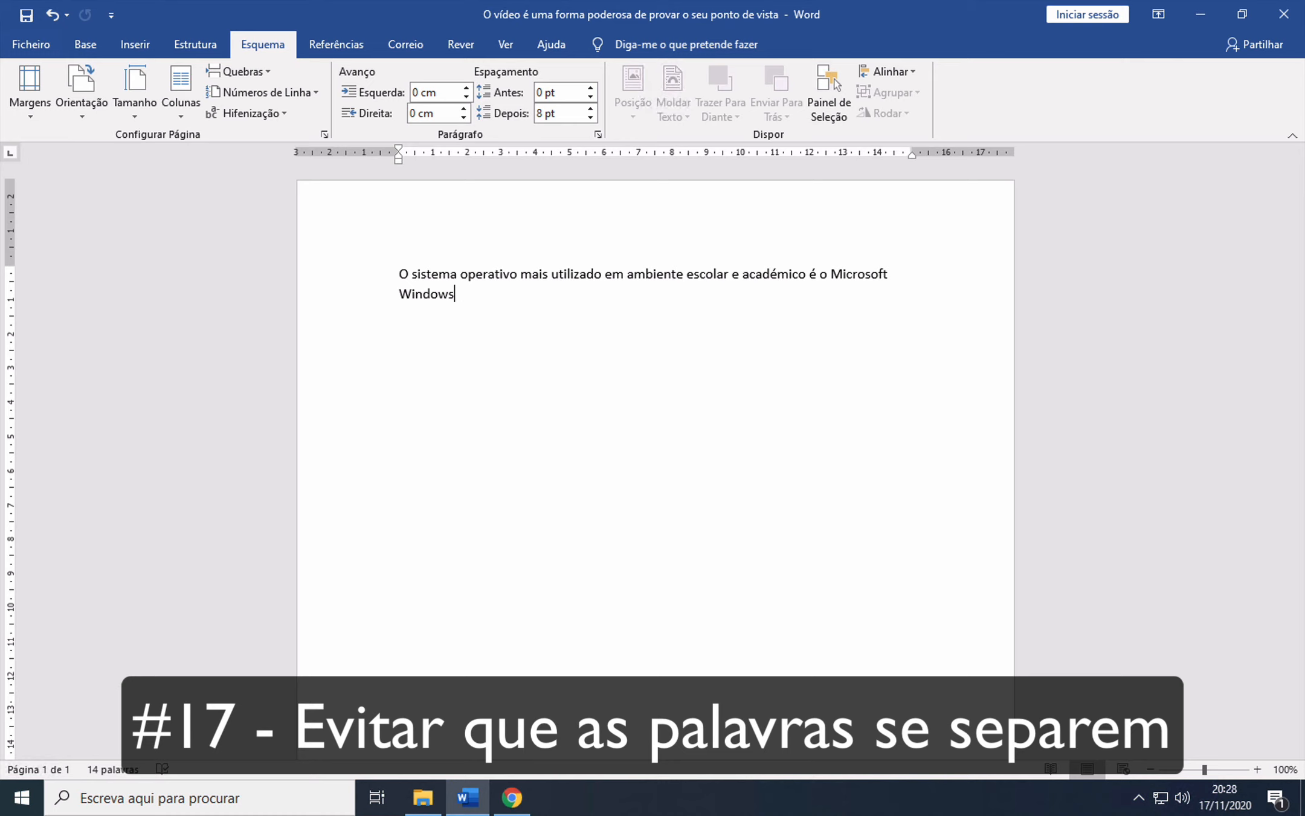
Replace the ordinary space between "Microsoft" and "Windows" with a nonbreaking space to keep both words on the same line
key(BackSpace)
key(BackSpace)
key(BackSpace)
key(BackSpace)
key(BackSpace)
key(BackSpace)
key(BackSpace)
key(BackSpace)
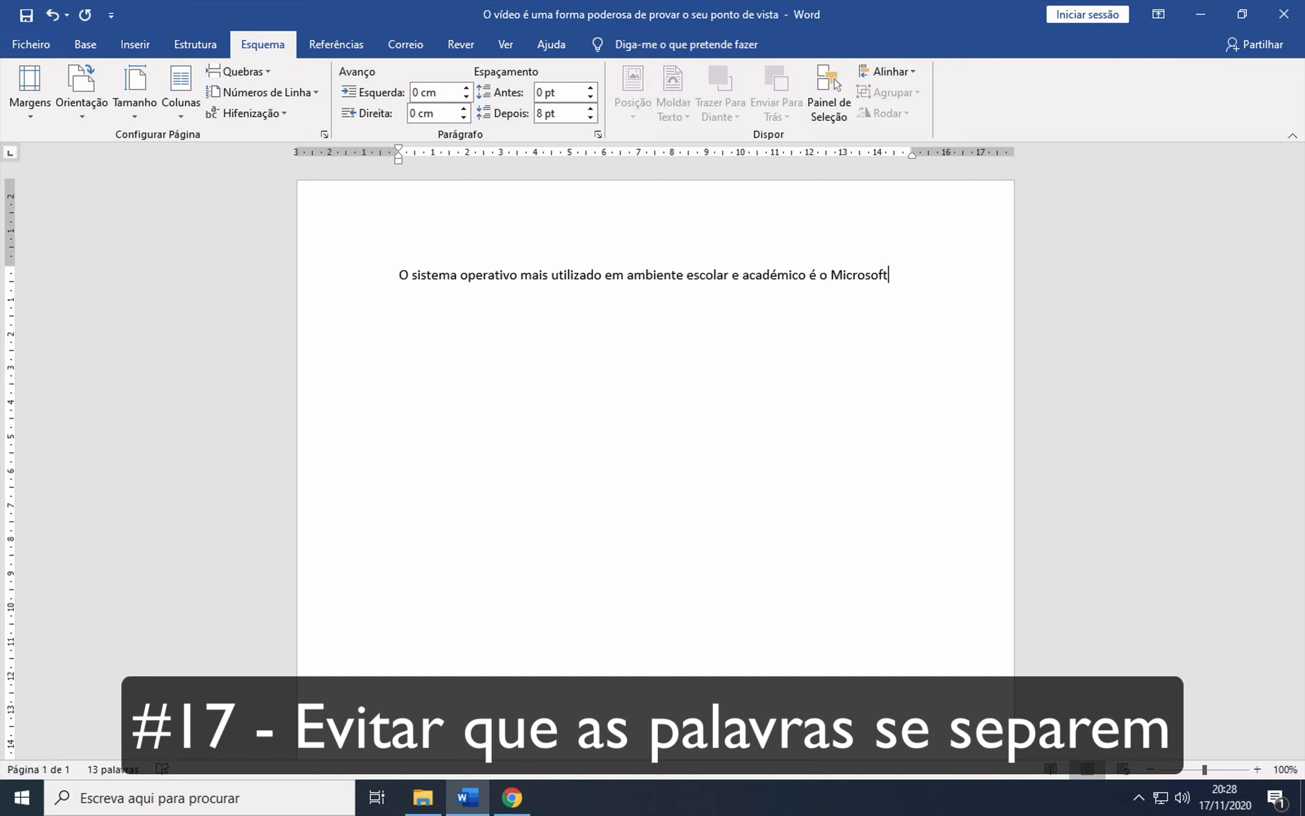
key(BackSpace)
text(t Windows)
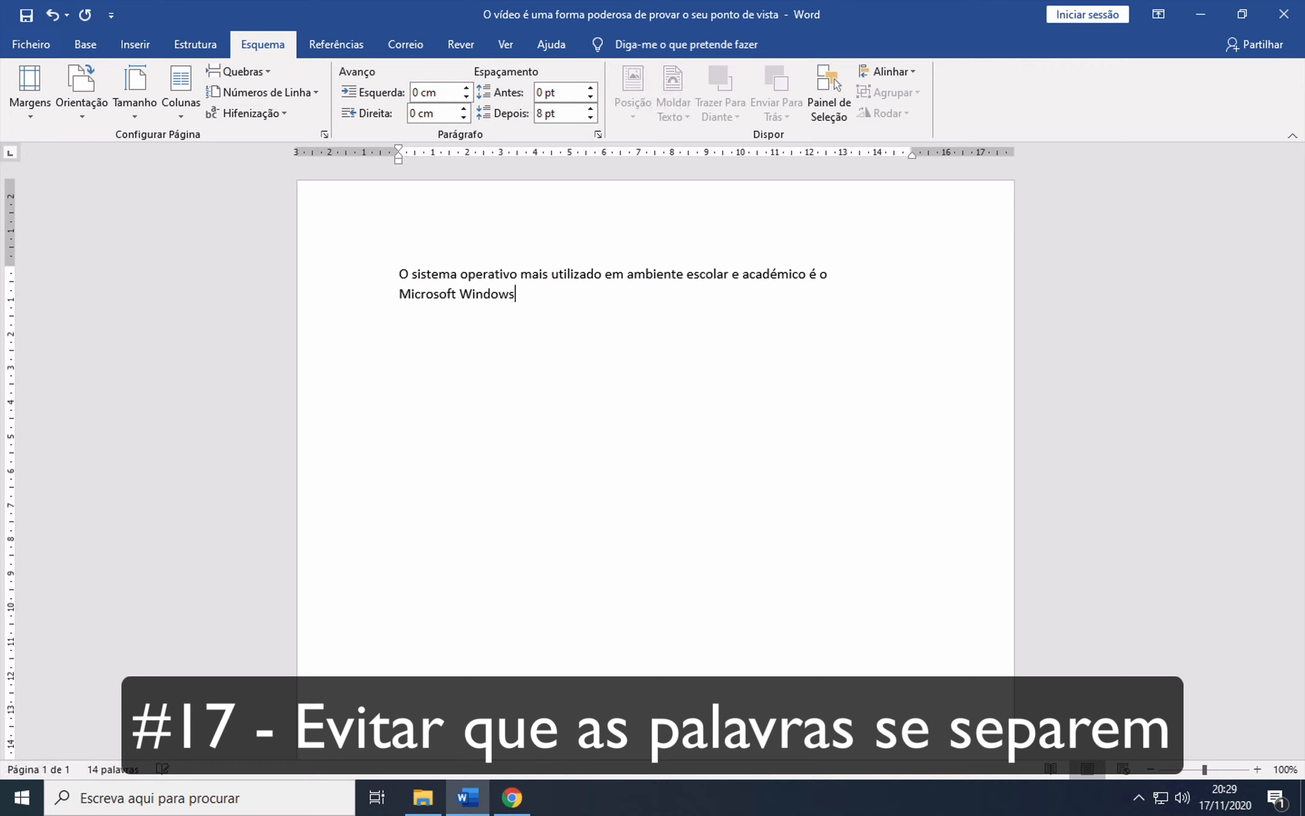